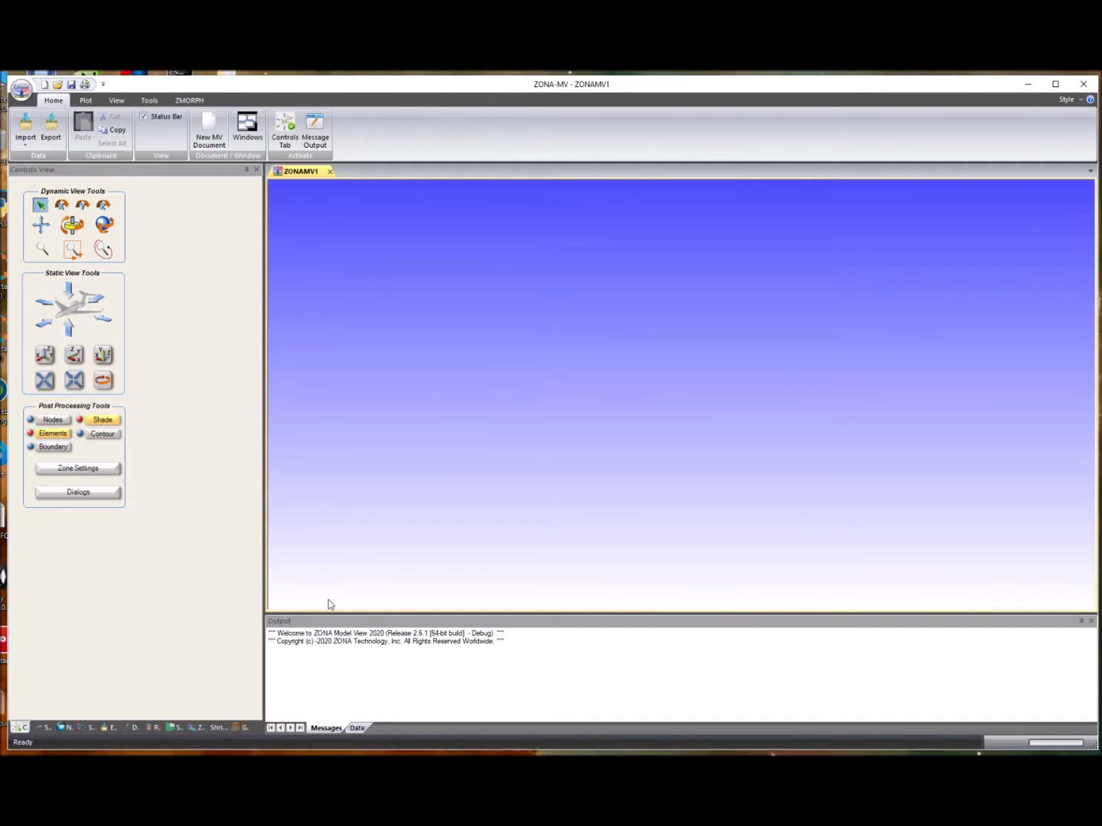
Step: Try importing an ASTROS database through the Import menu
left_click(398, 635)
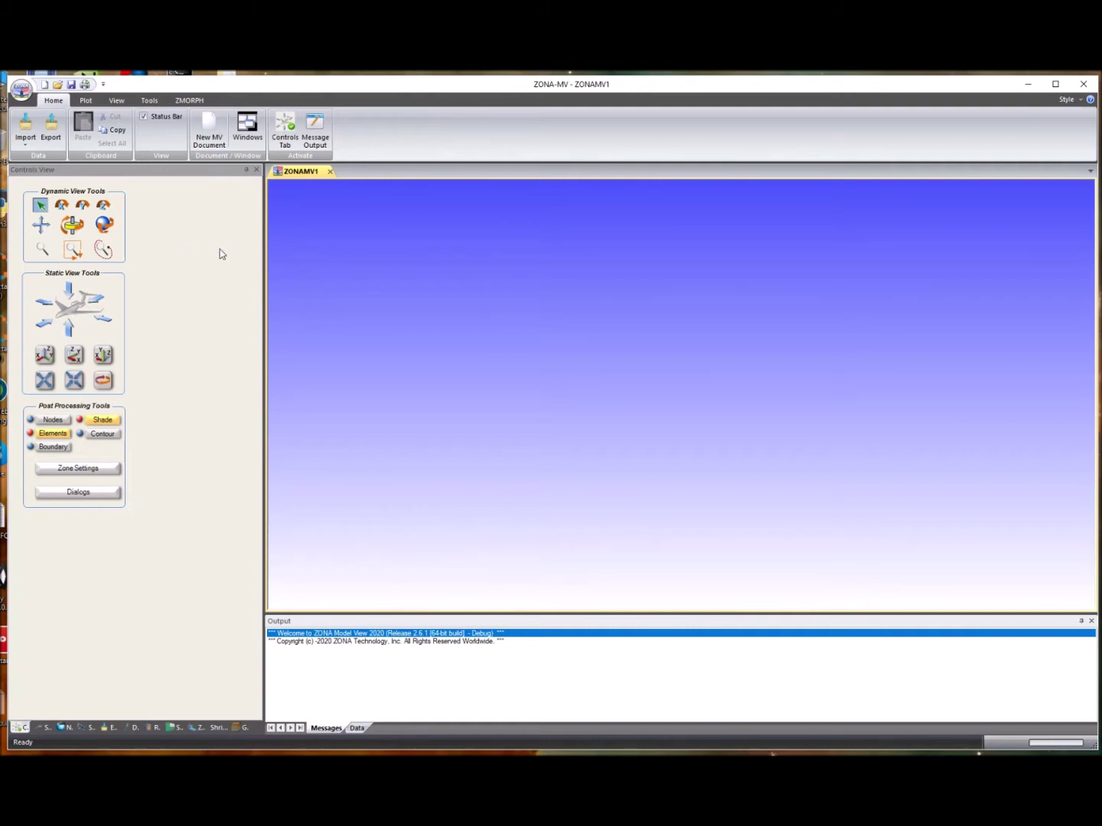
left_click(26, 142)
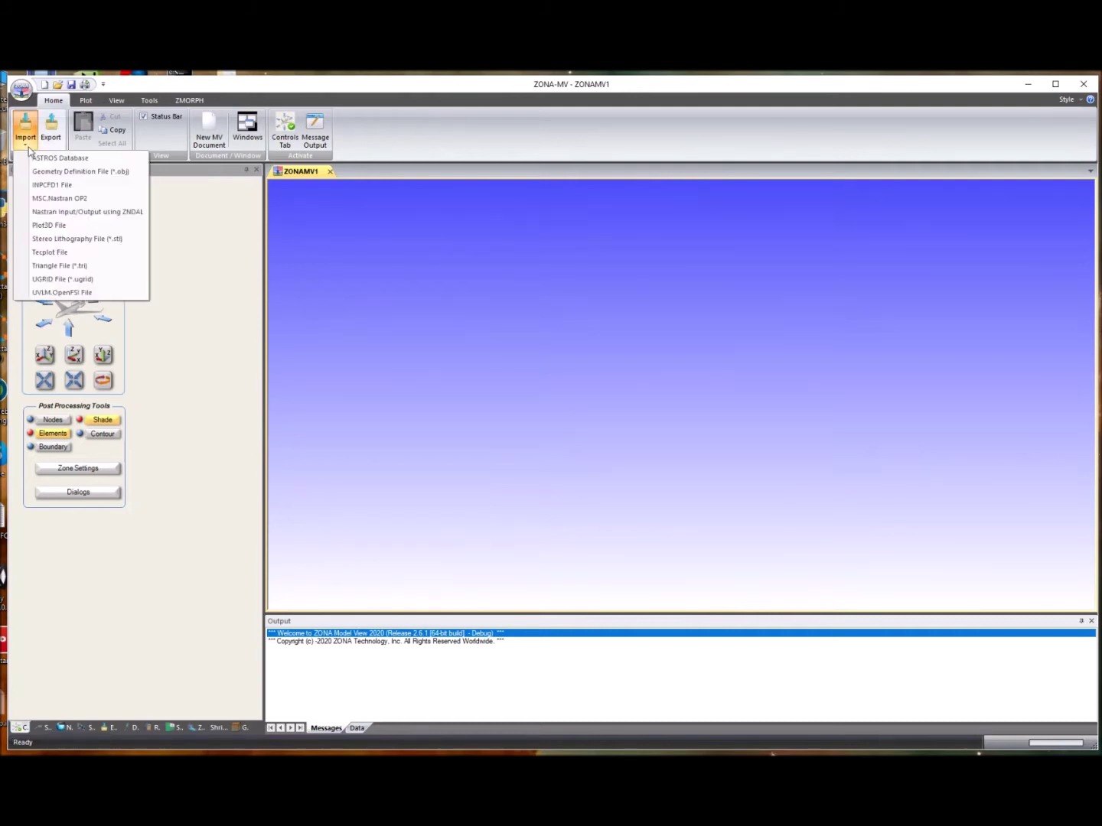
left_click(34, 158)
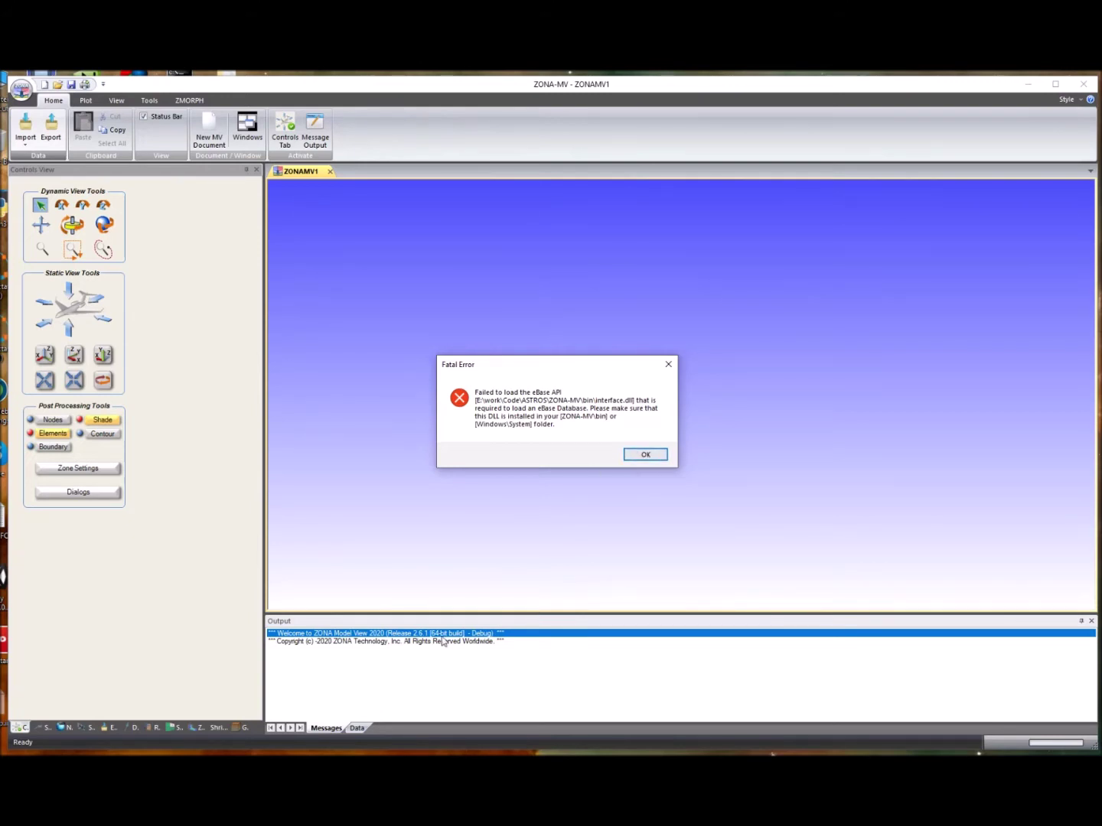
Step: Dismiss the eBase API fatal error, cancel the ASTROS Database dialog, and close ZONA-MV
left_click(645, 455)
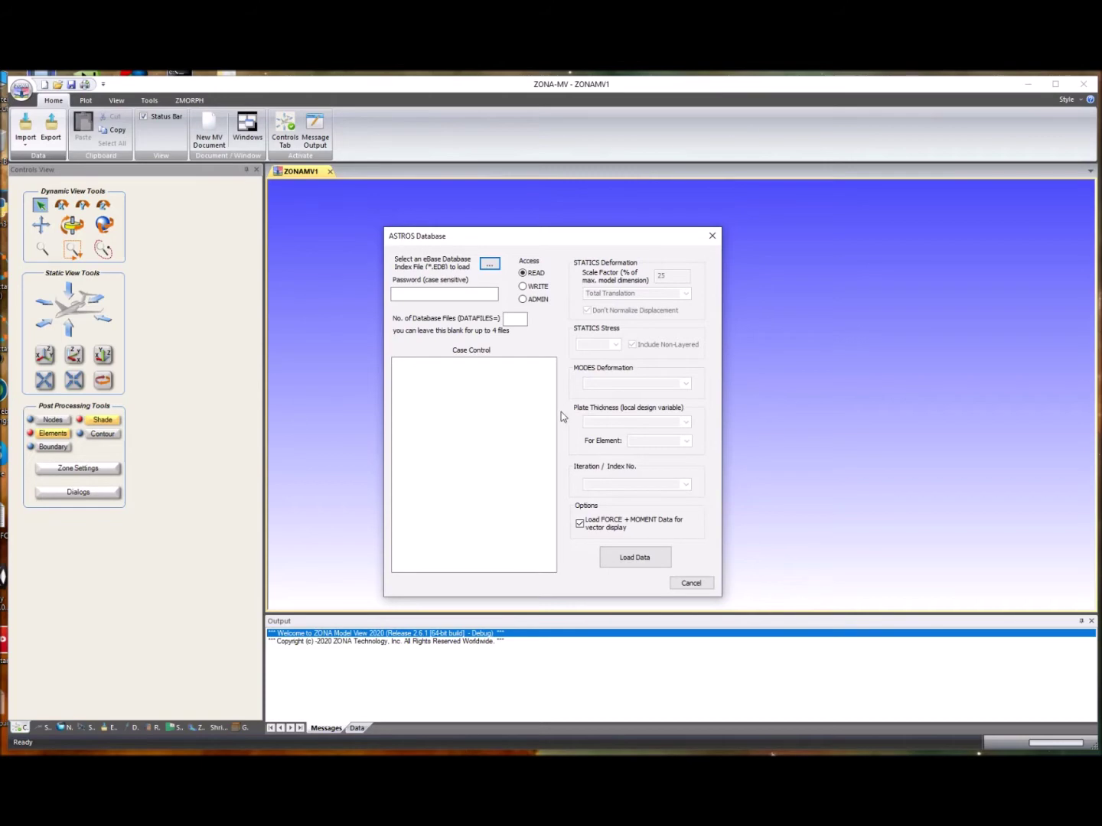
left_click(690, 584)
left_click(1083, 84)
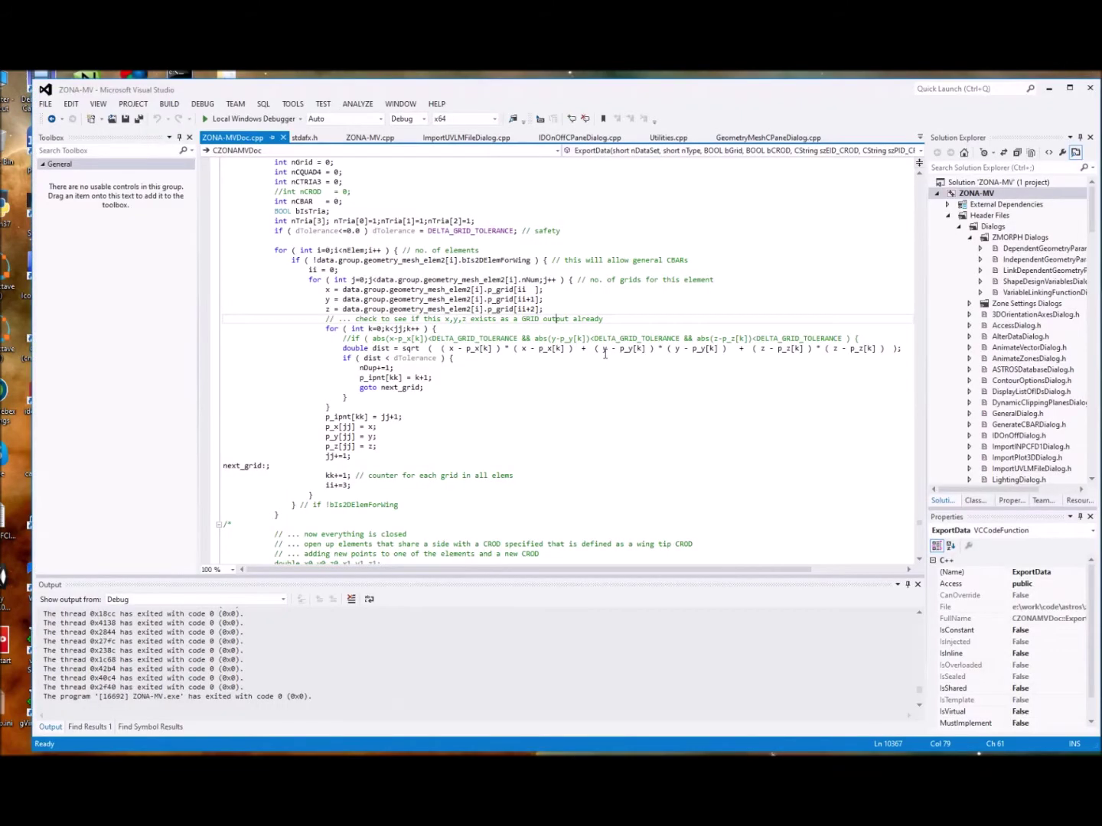
Step: Switch the solution platform from x64 to Win32 and relaunch ZONA-MV with F5
left_click(494, 118)
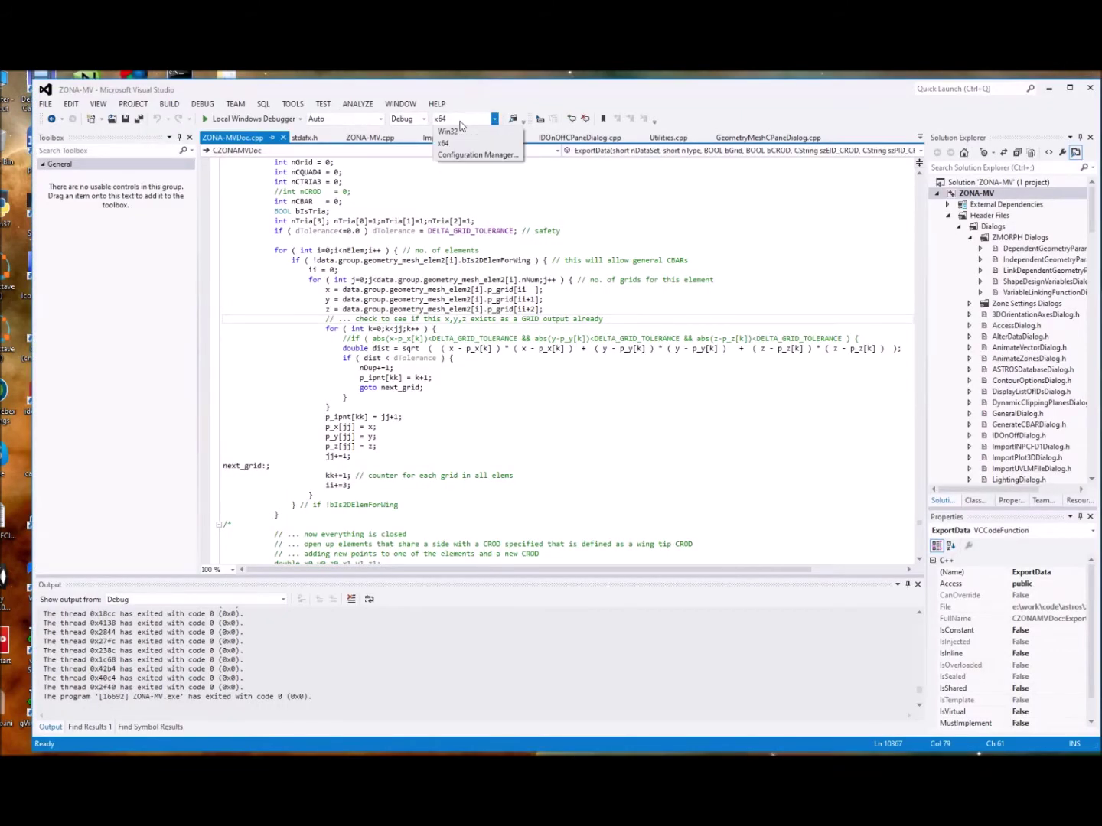
left_click(473, 167)
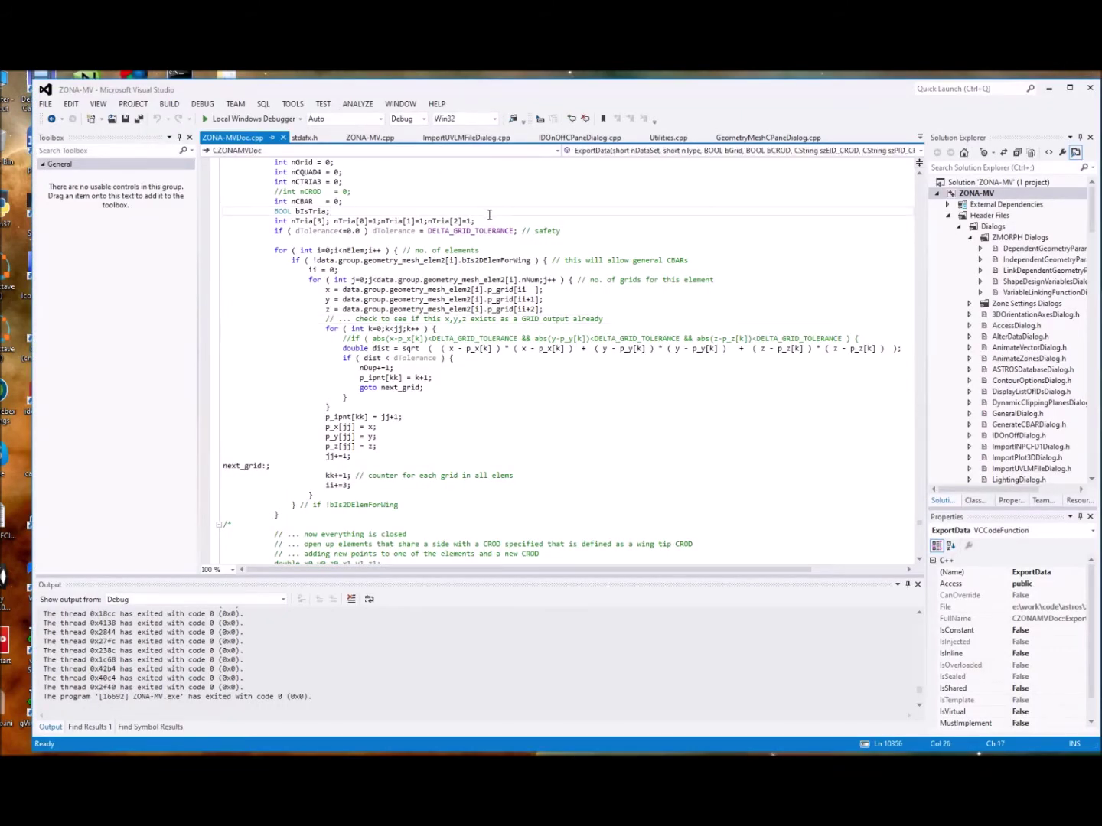
key("F5")
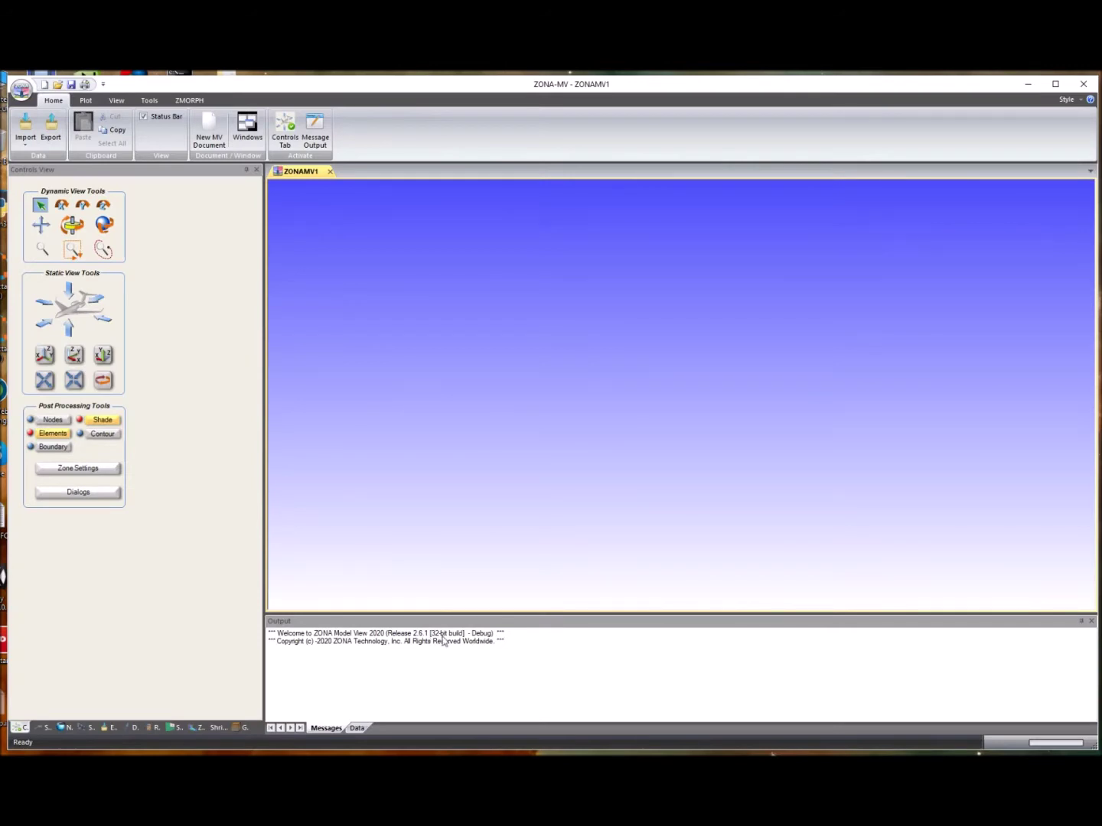
Step: Open the ASTROS Database import dialog in the 32-bit build and browse for the .EDB file
left_click(443, 635)
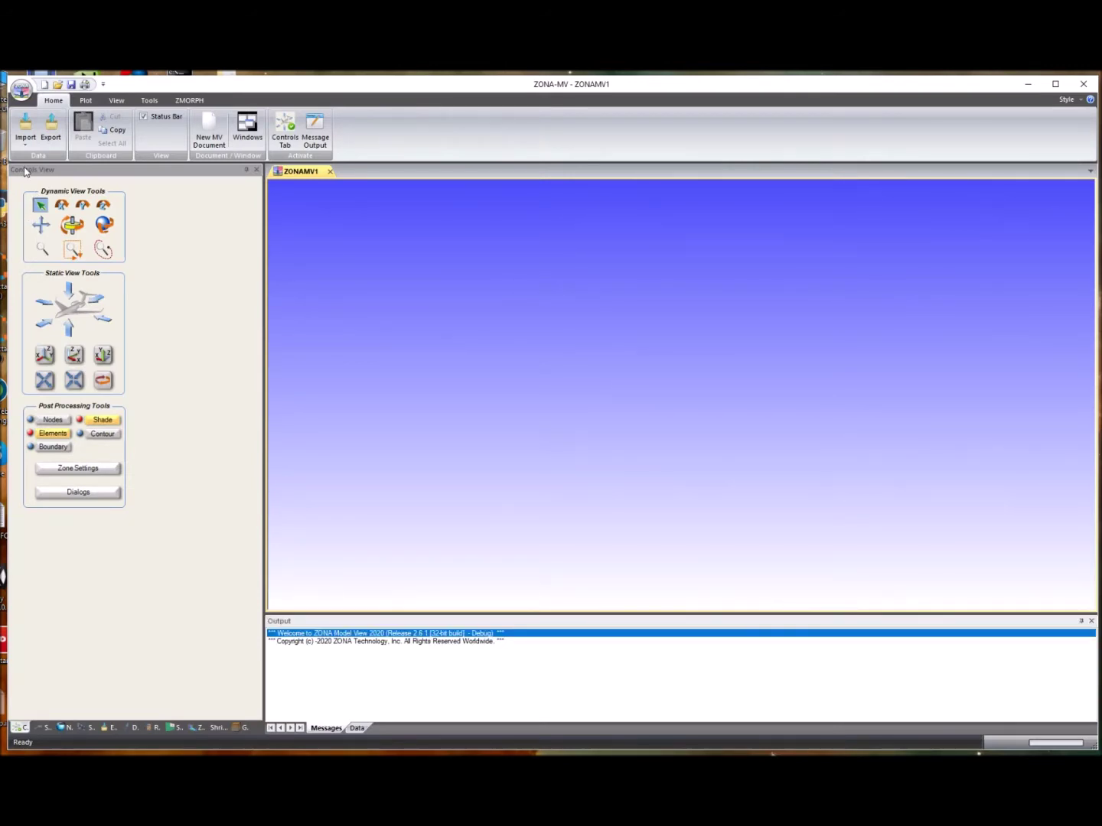
left_click(24, 140)
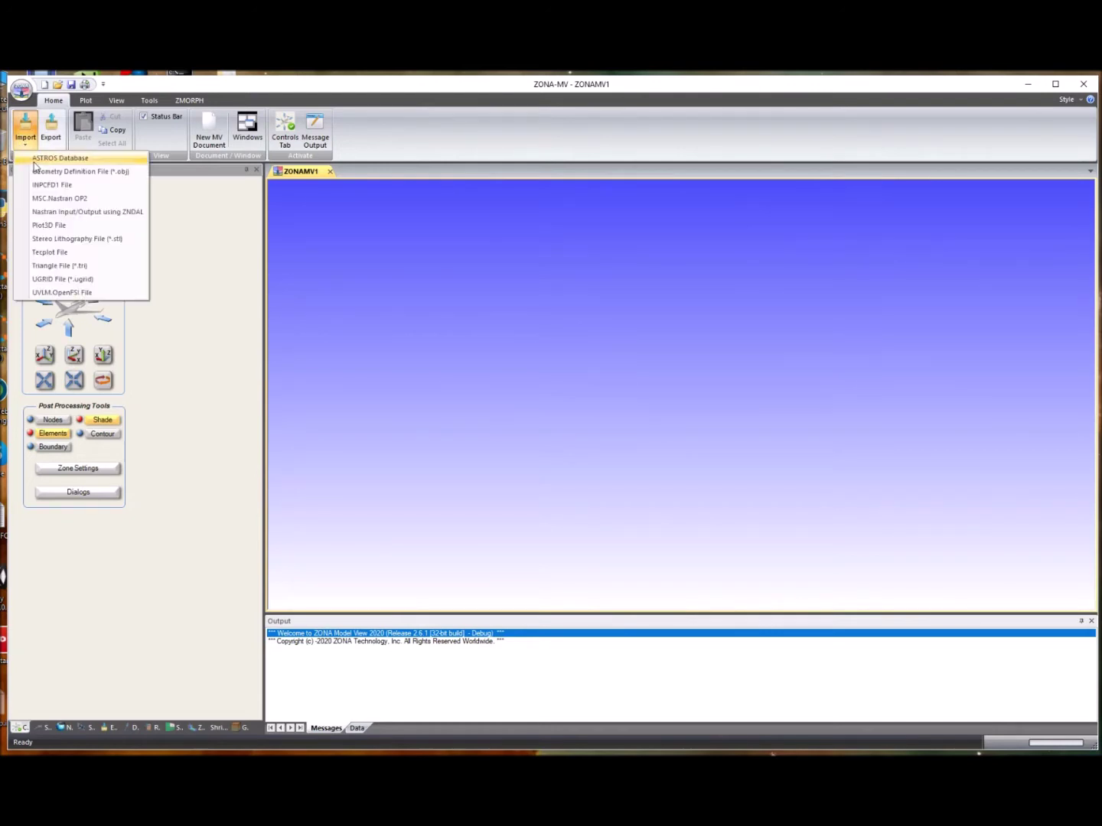
left_click(60, 158)
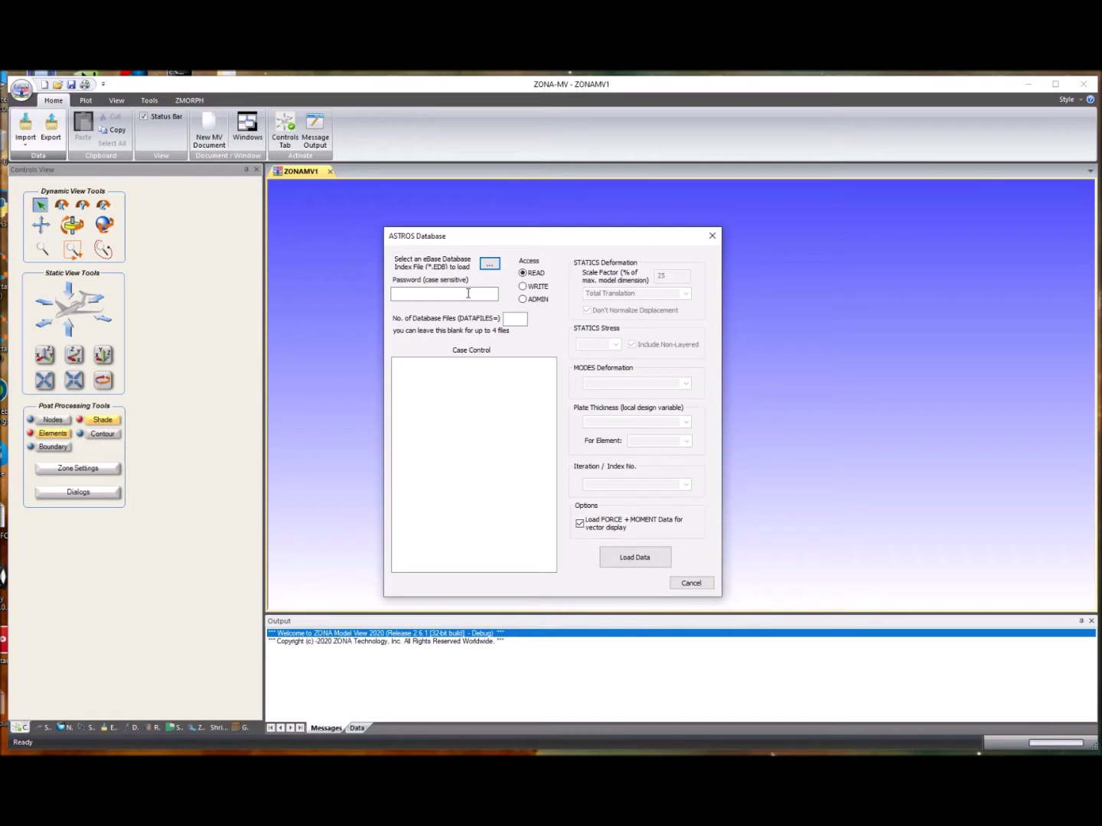
left_click(468, 294)
left_click(487, 267)
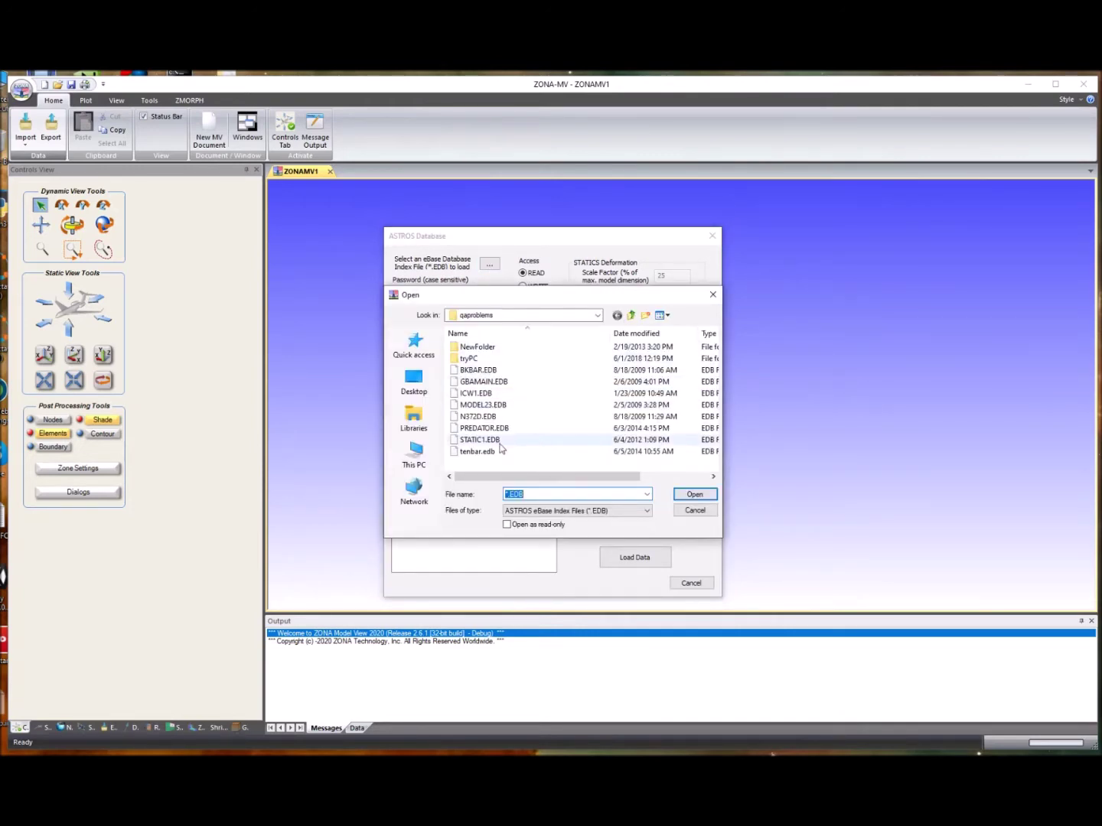
Step: Attach PREDATOR.EDB from the qaproblems folder
left_click(487, 430)
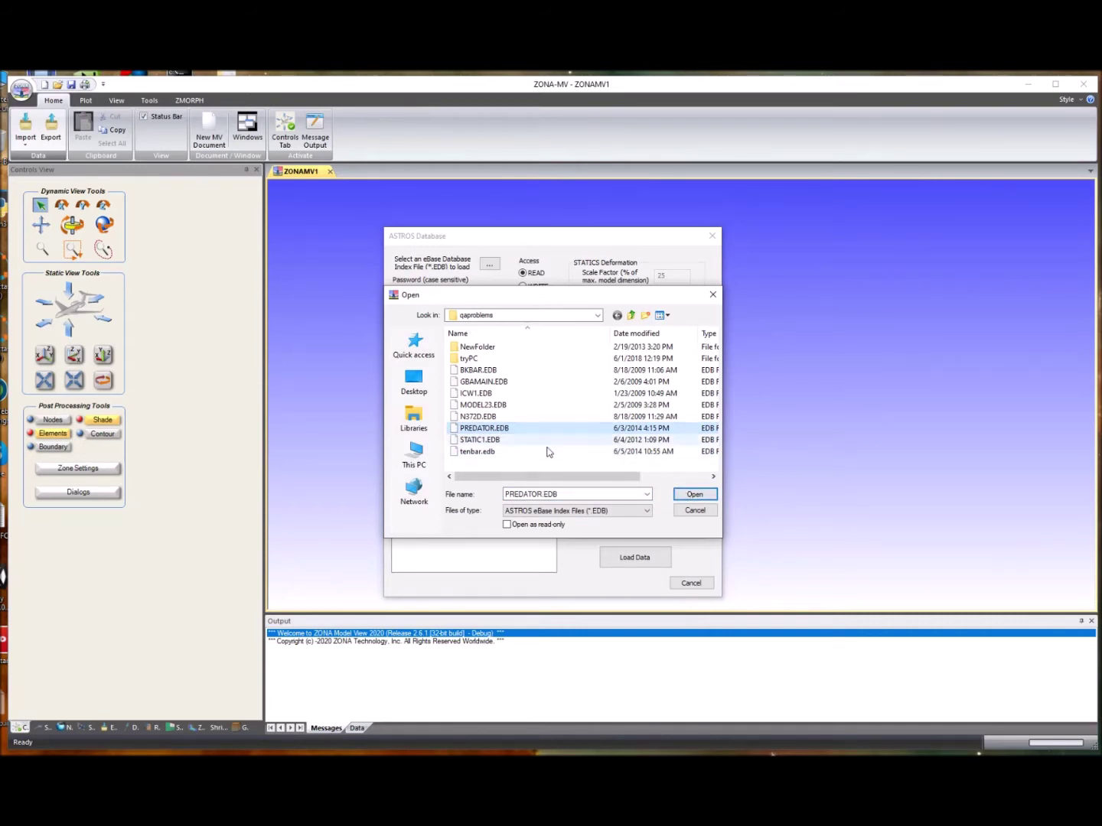
left_click(686, 494)
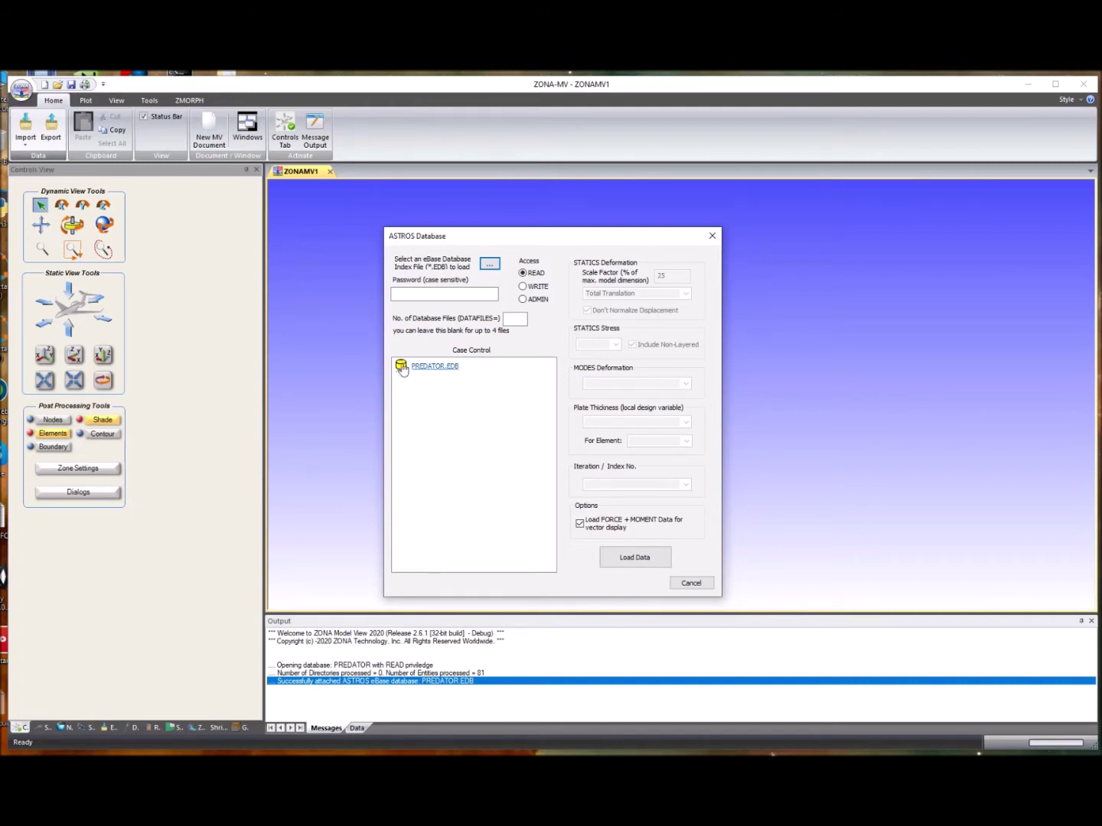
Step: Expand PREDATOR.EDB > ANALYZE > BOUNDARY 1 > MODES (Subcase 1) and select Displacement (Structure)
left_click(443, 371)
double_click(444, 369)
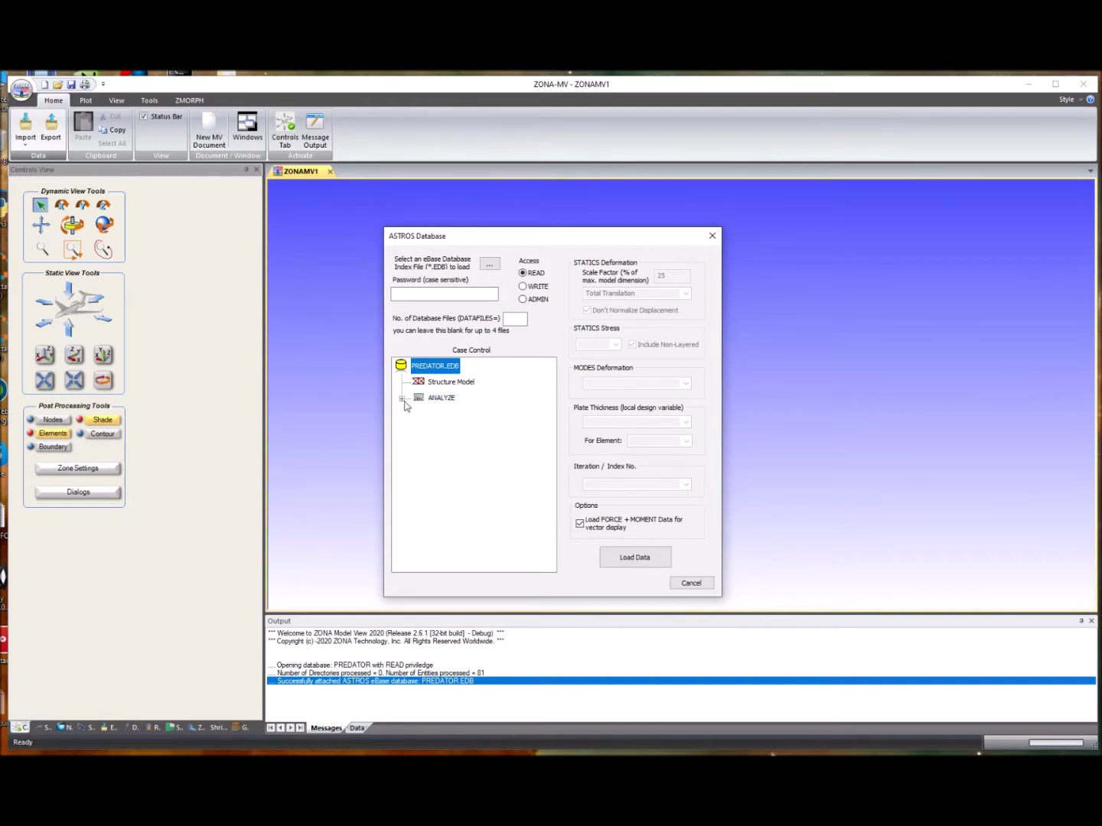
left_click(449, 387)
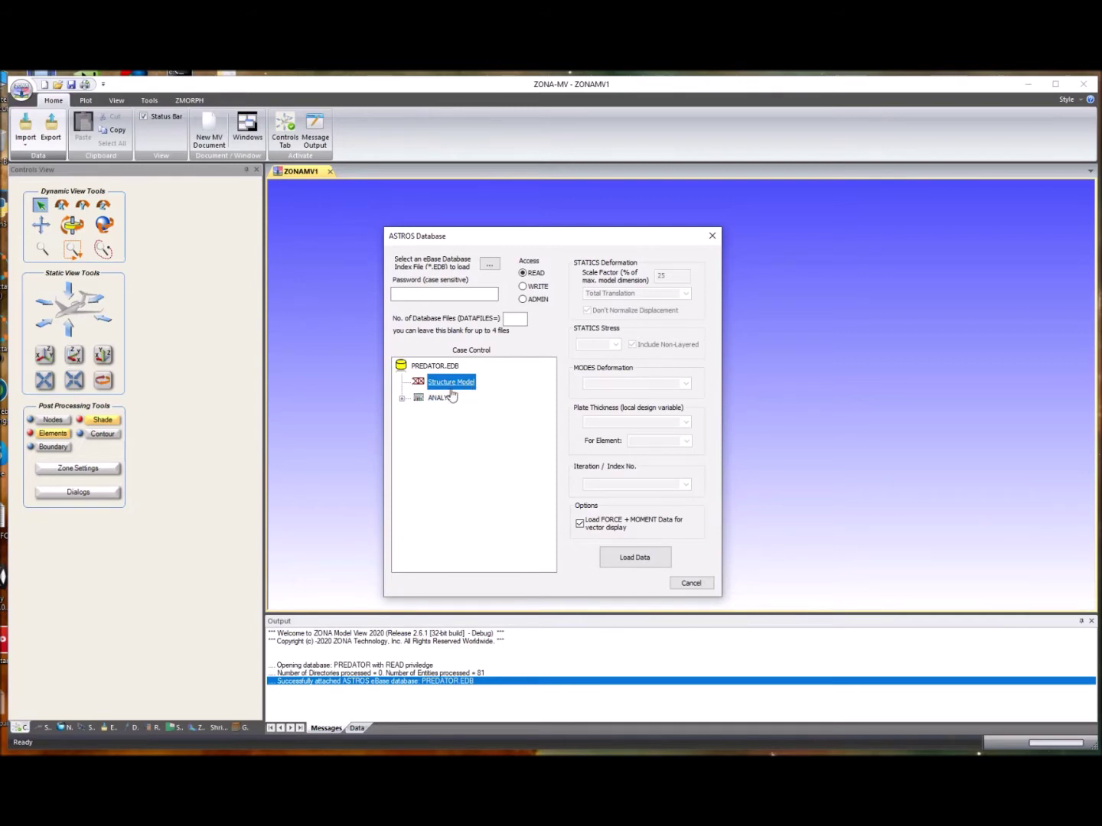
left_click(402, 399)
left_click(418, 415)
left_click(435, 431)
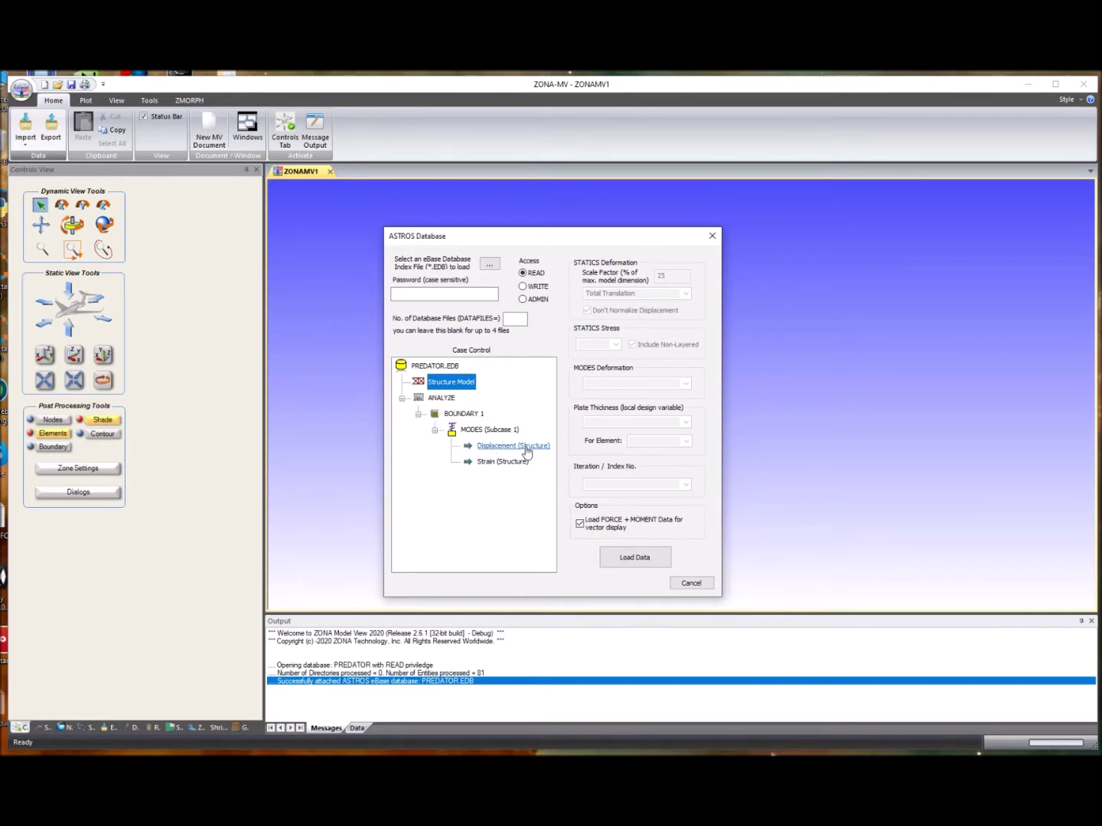
left_click(520, 452)
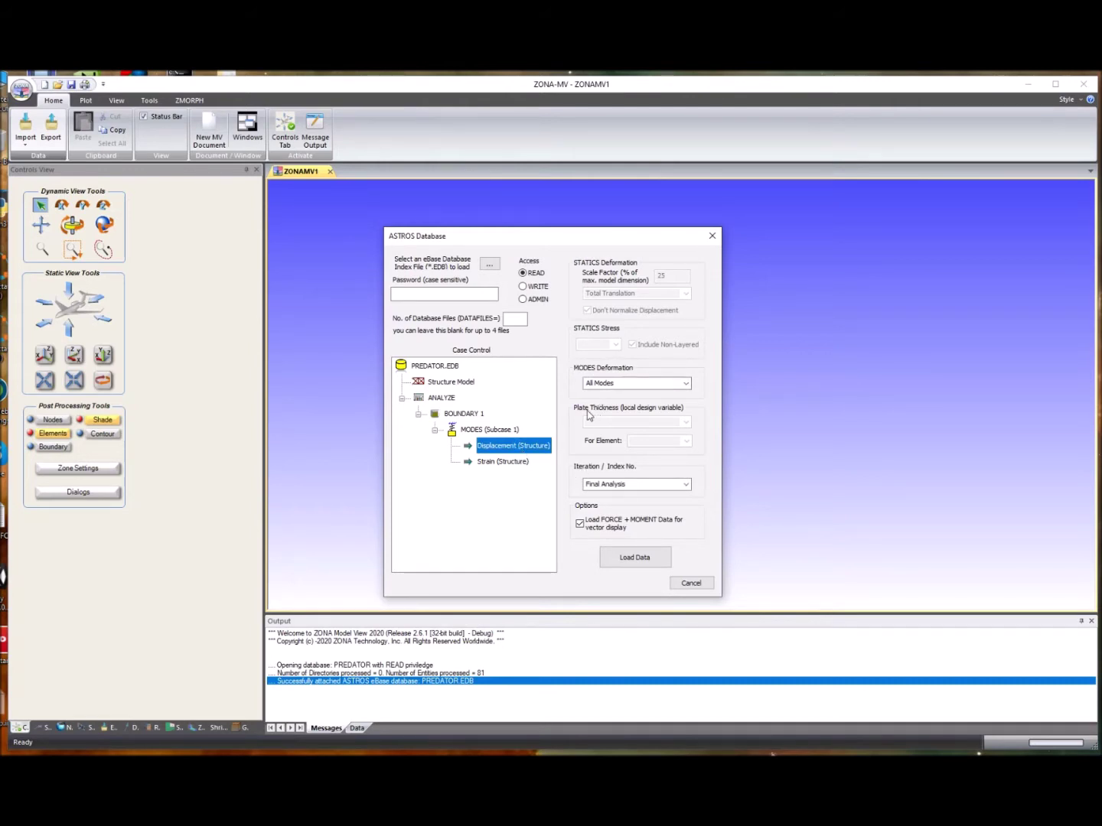
Step: Load the modal displacement data with All Modes and Final Analysis selected
left_click(686, 384)
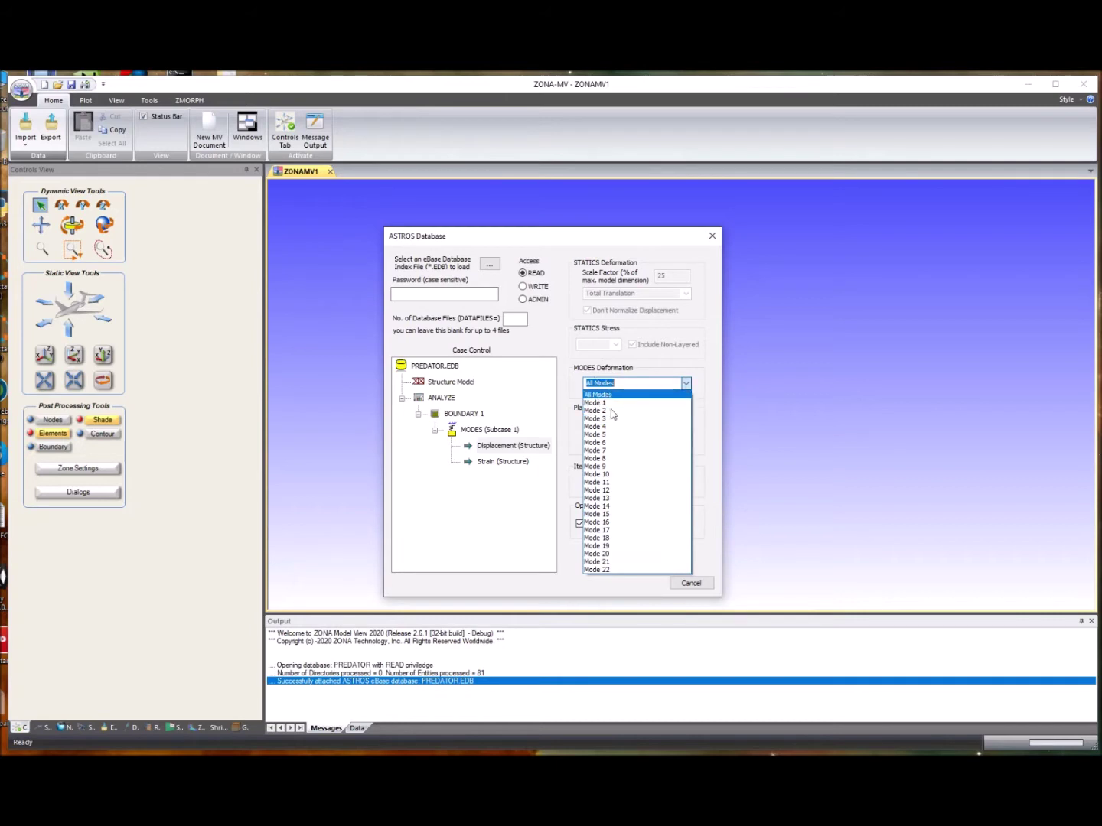
left_click(646, 365)
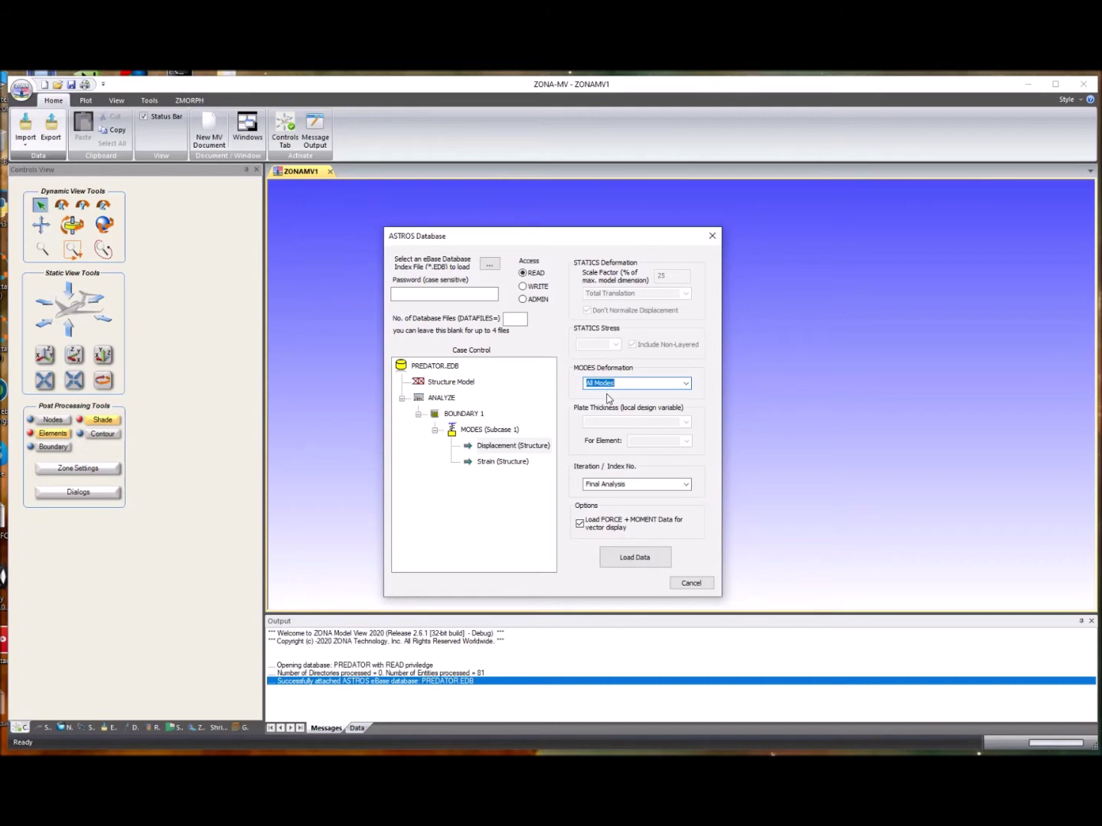
left_click(685, 484)
left_click(655, 498)
left_click(687, 485)
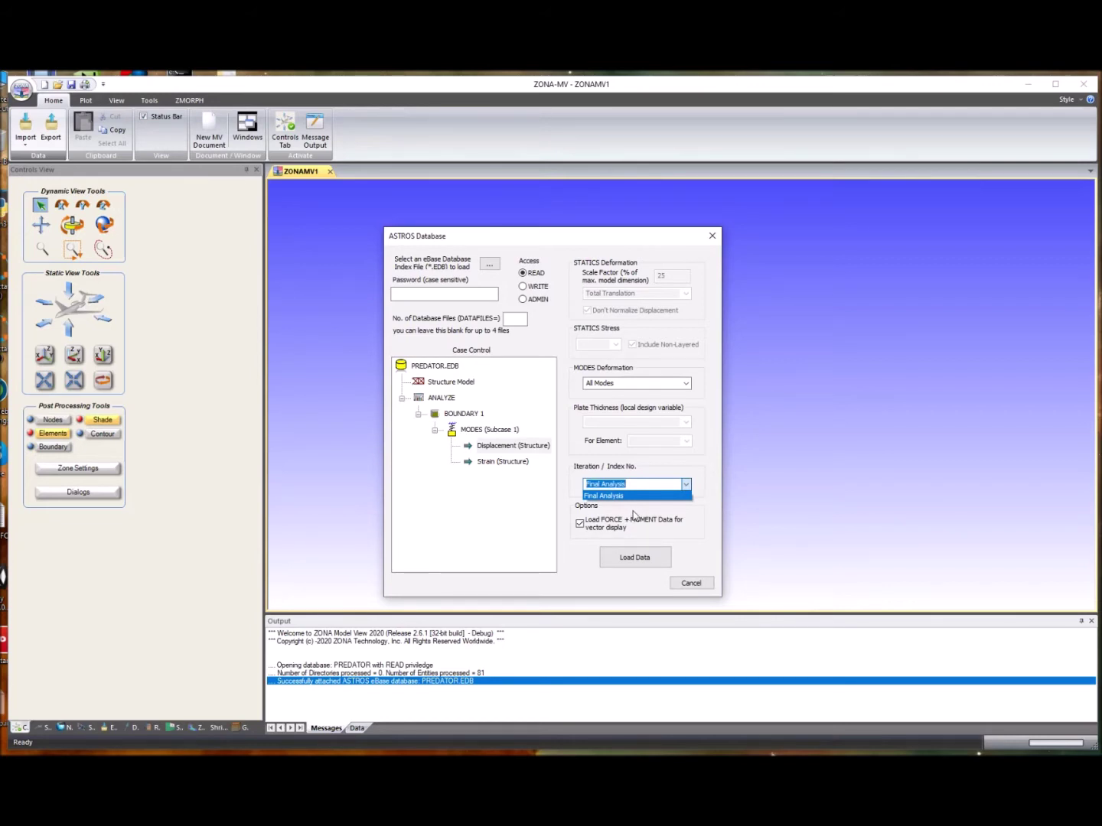
left_click(621, 518)
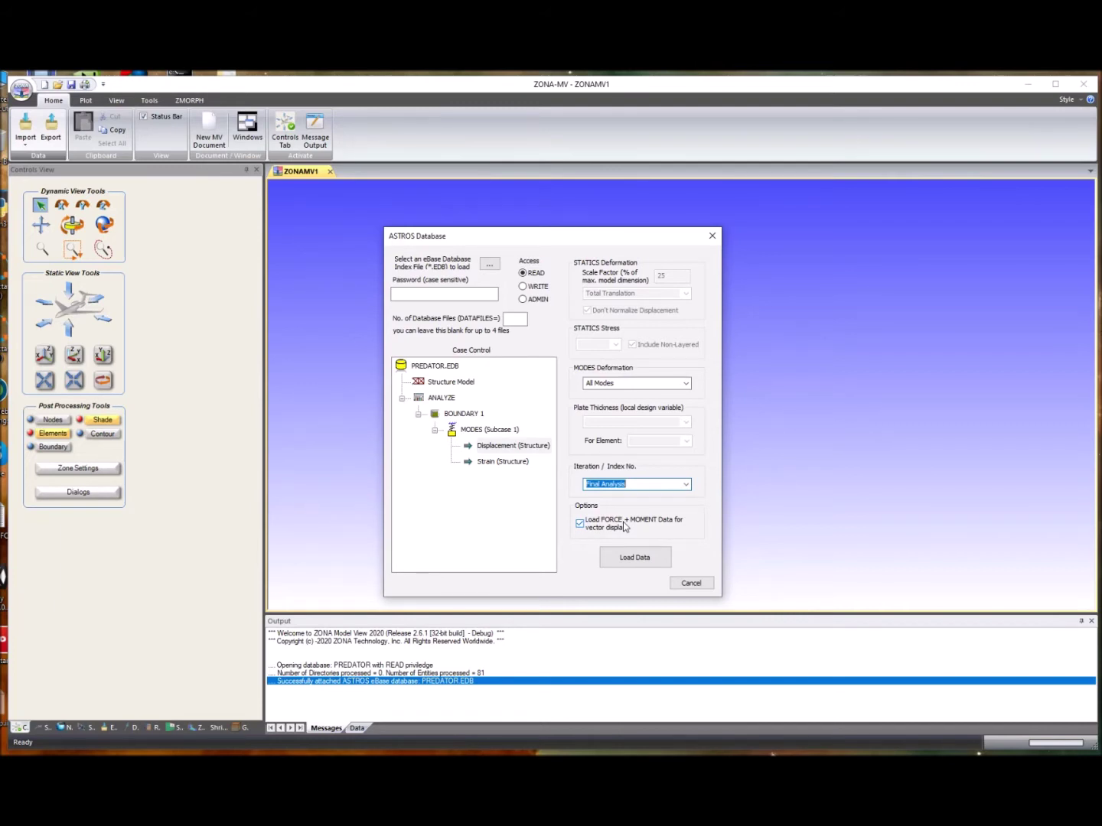
left_click(634, 565)
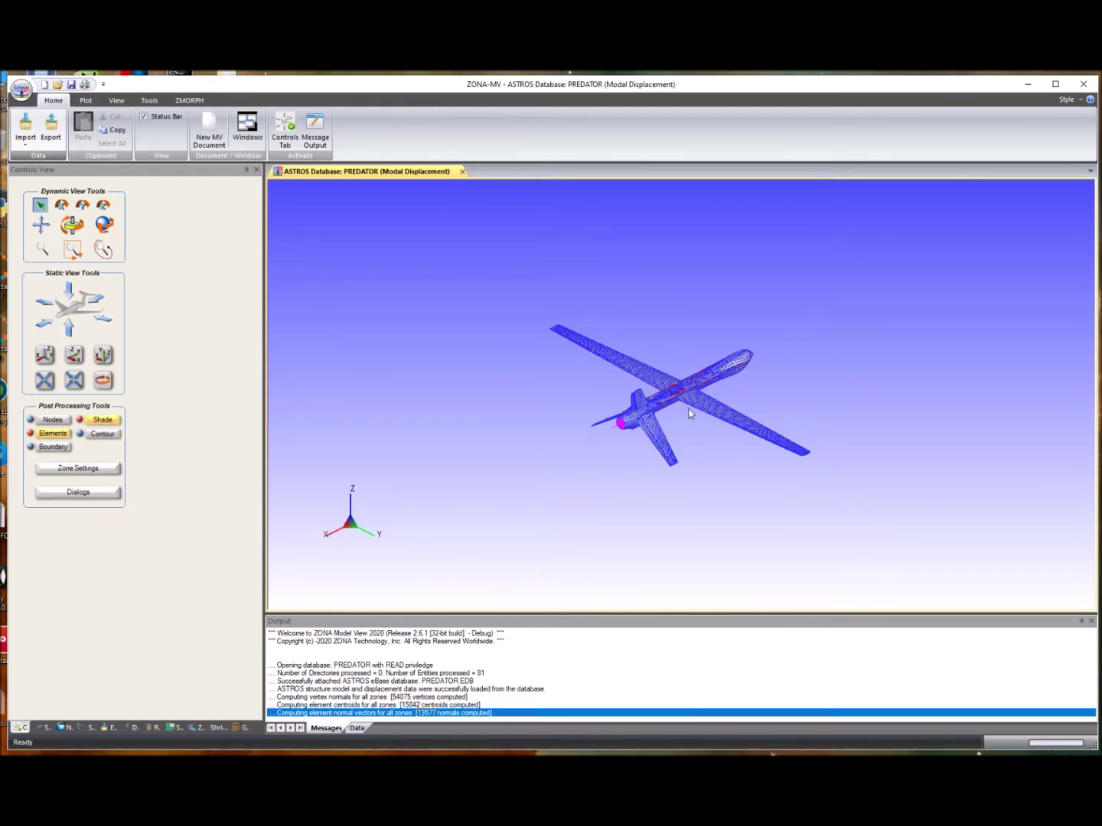
Step: Rotate the Predator model and open the Animate Vector dialog from the Tools ribbon
left_click(103, 224)
left_click_drag(691, 549, 728, 443)
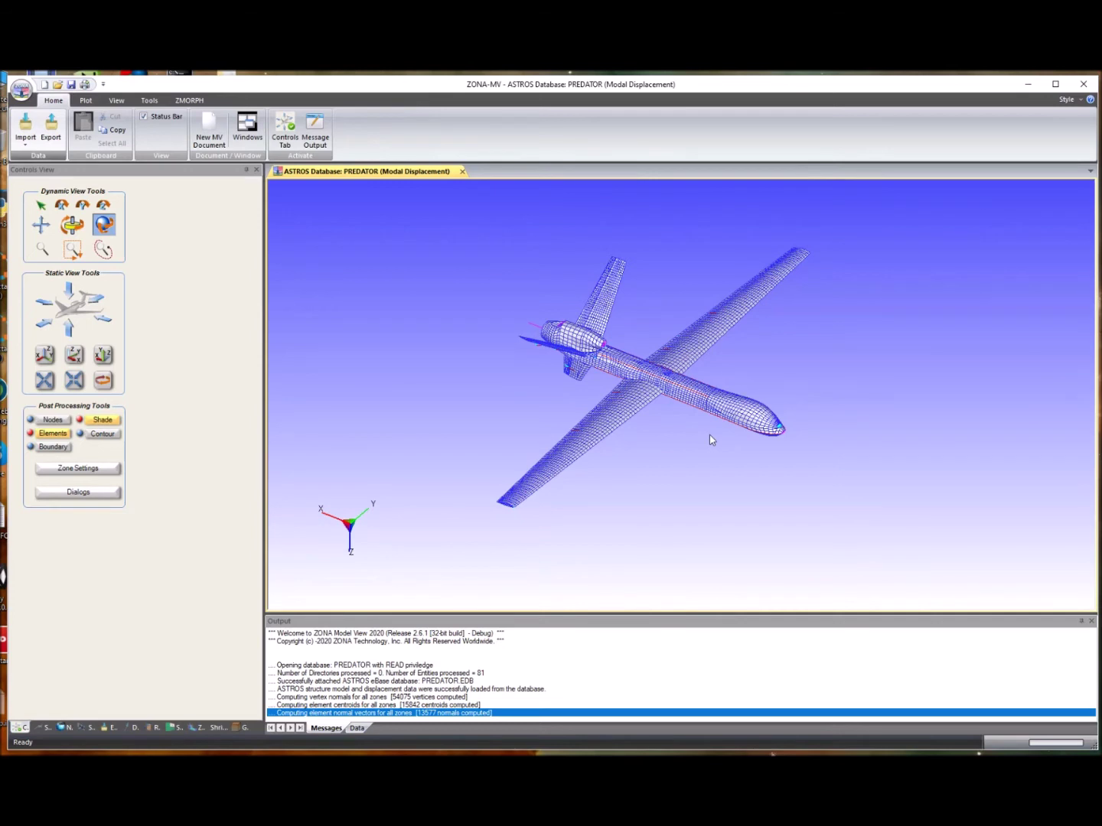
left_click(149, 101)
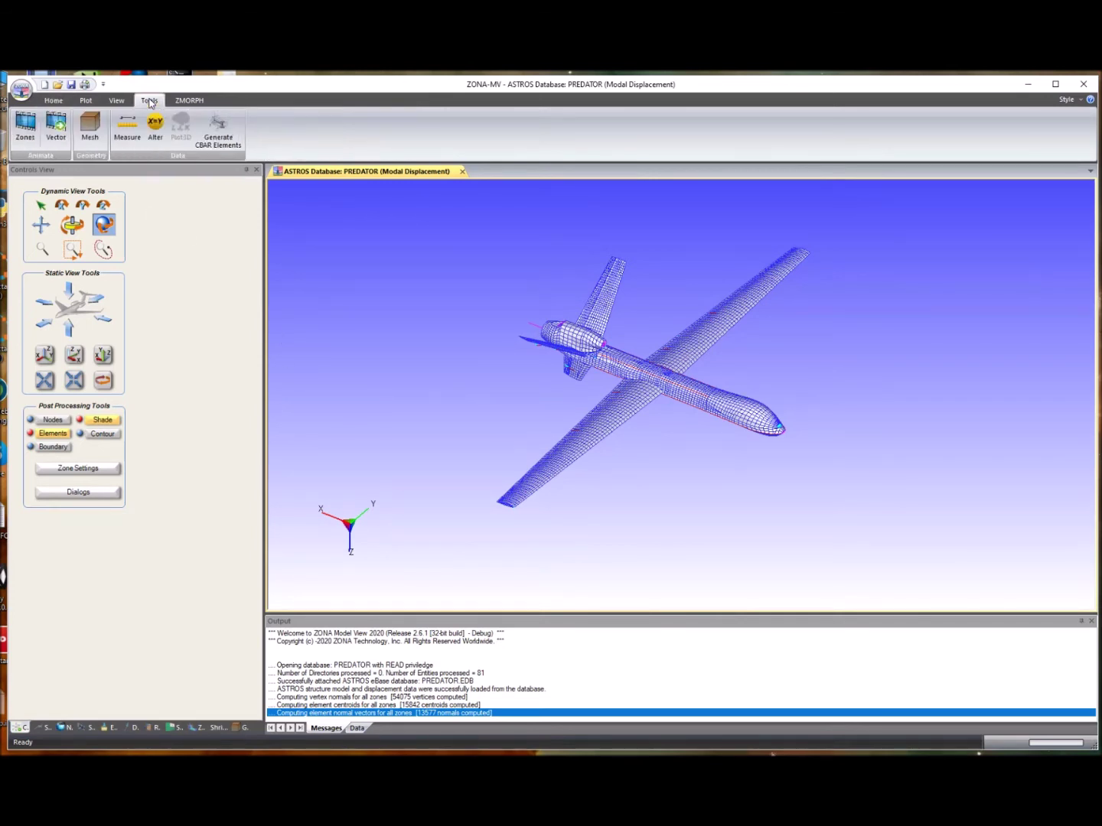
left_click(56, 123)
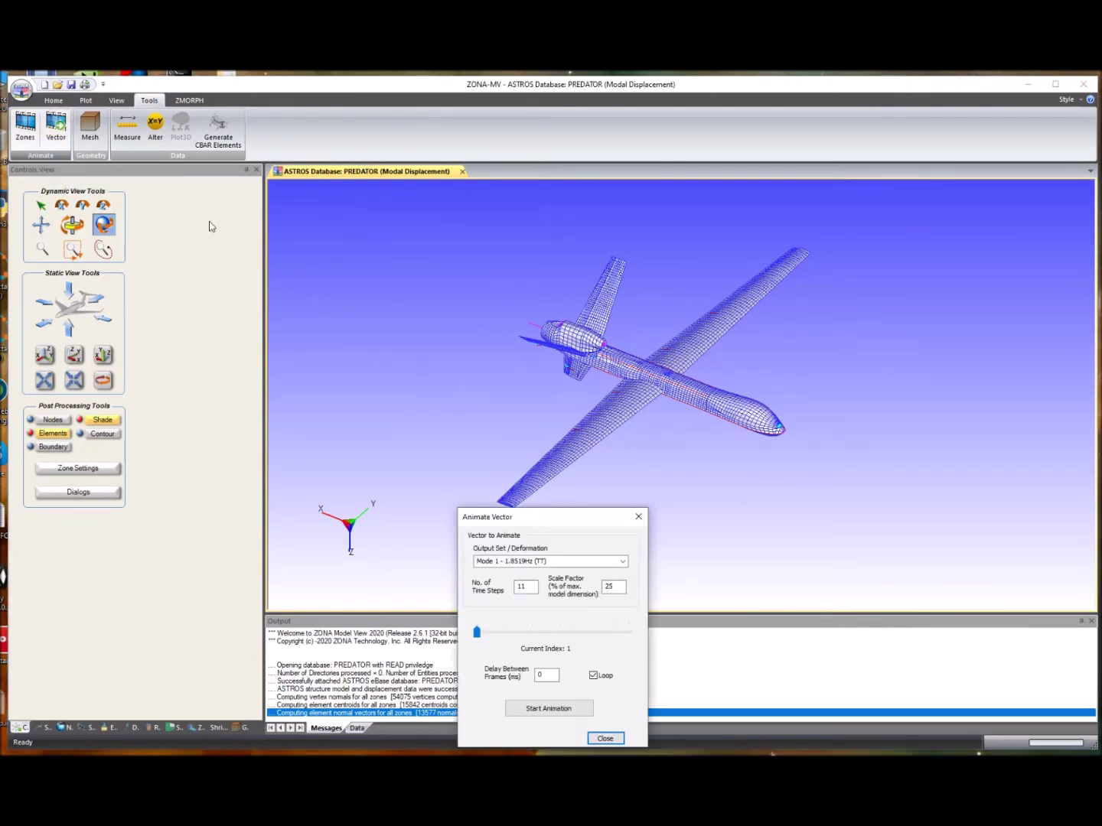
Step: Animate Mode 1 - 1.8519Hz (TT) with 21 time steps, then stop the animation
left_click_drag(517, 520, 112, 368)
left_click(218, 405)
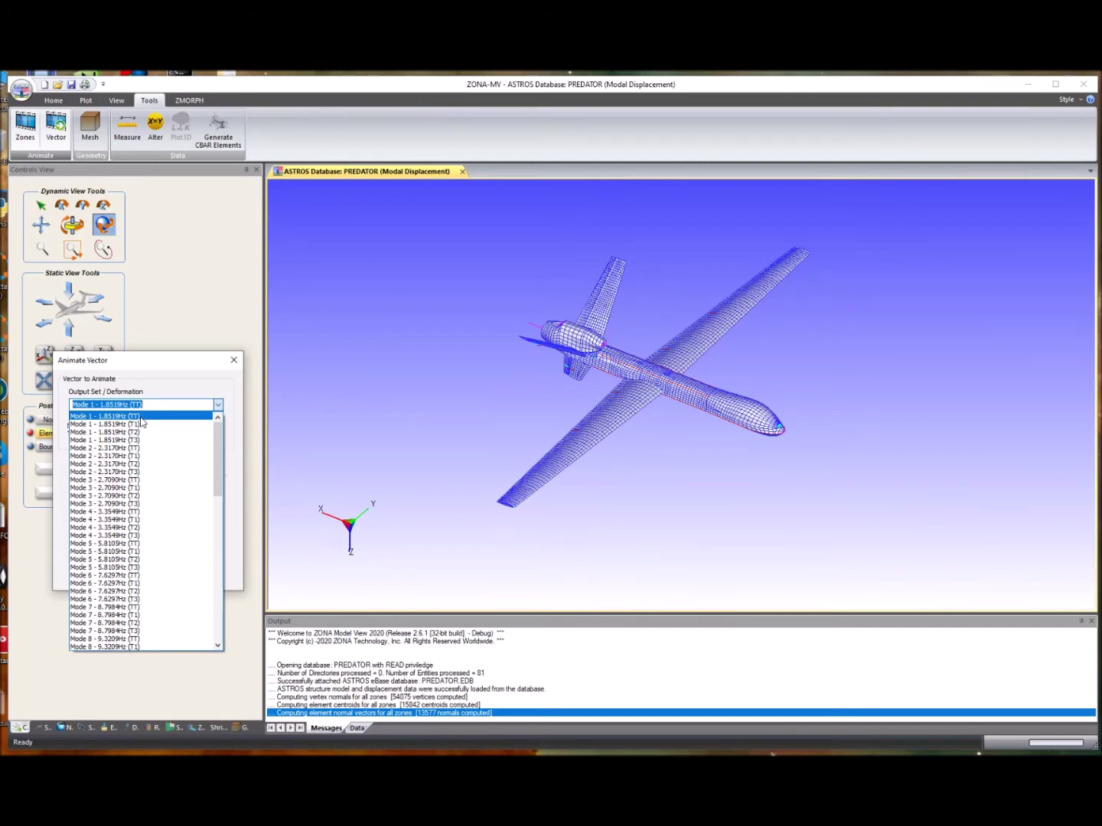
left_click(141, 417)
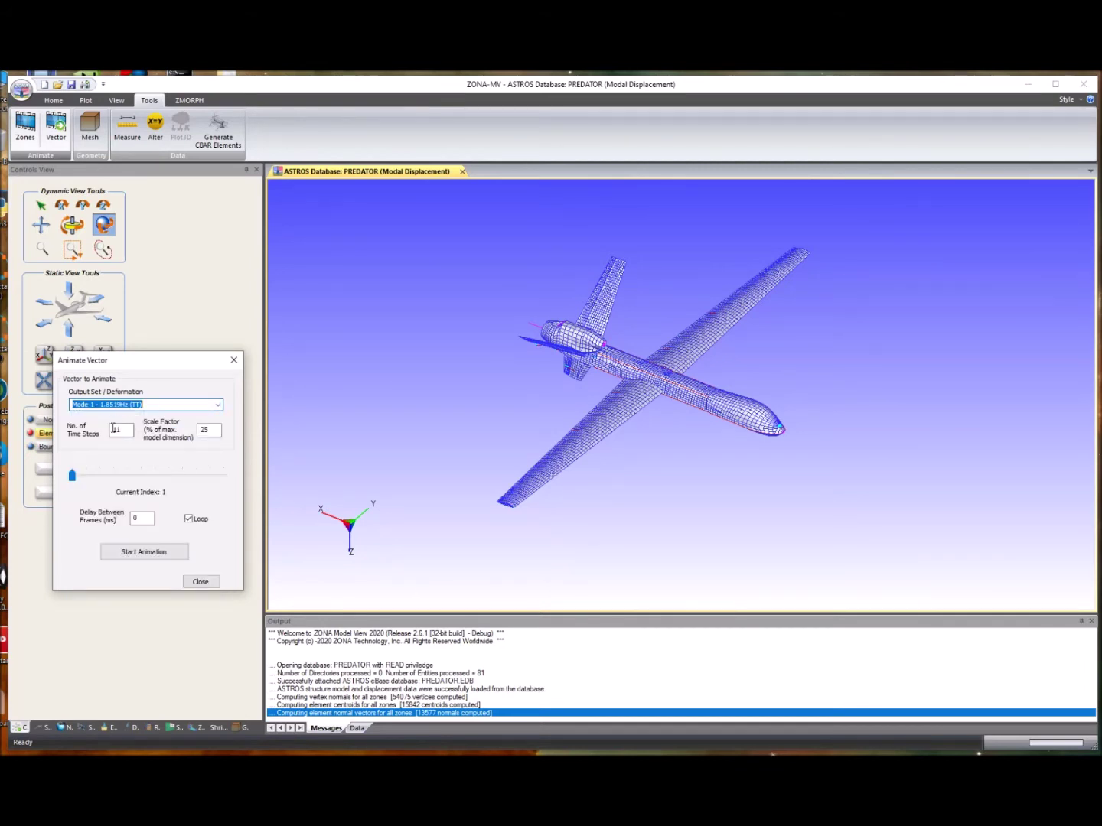
double_click(116, 431)
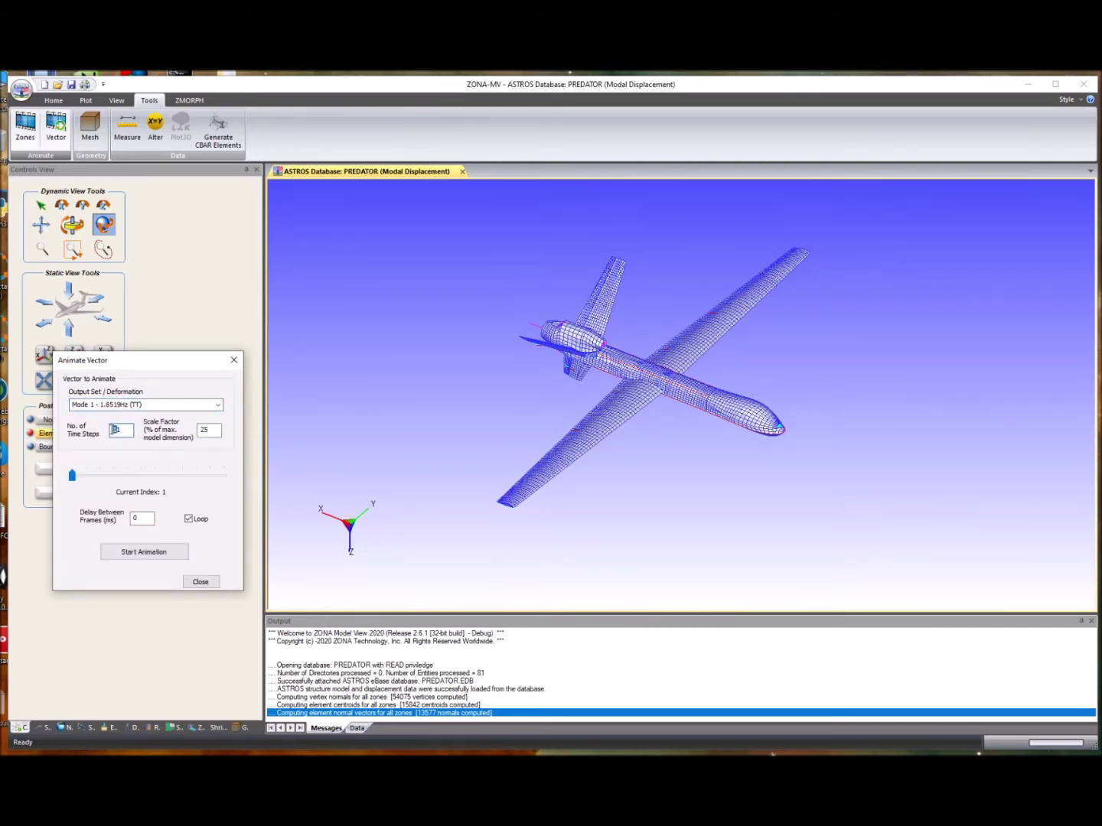
type("21")
left_click(204, 436)
left_click(156, 552)
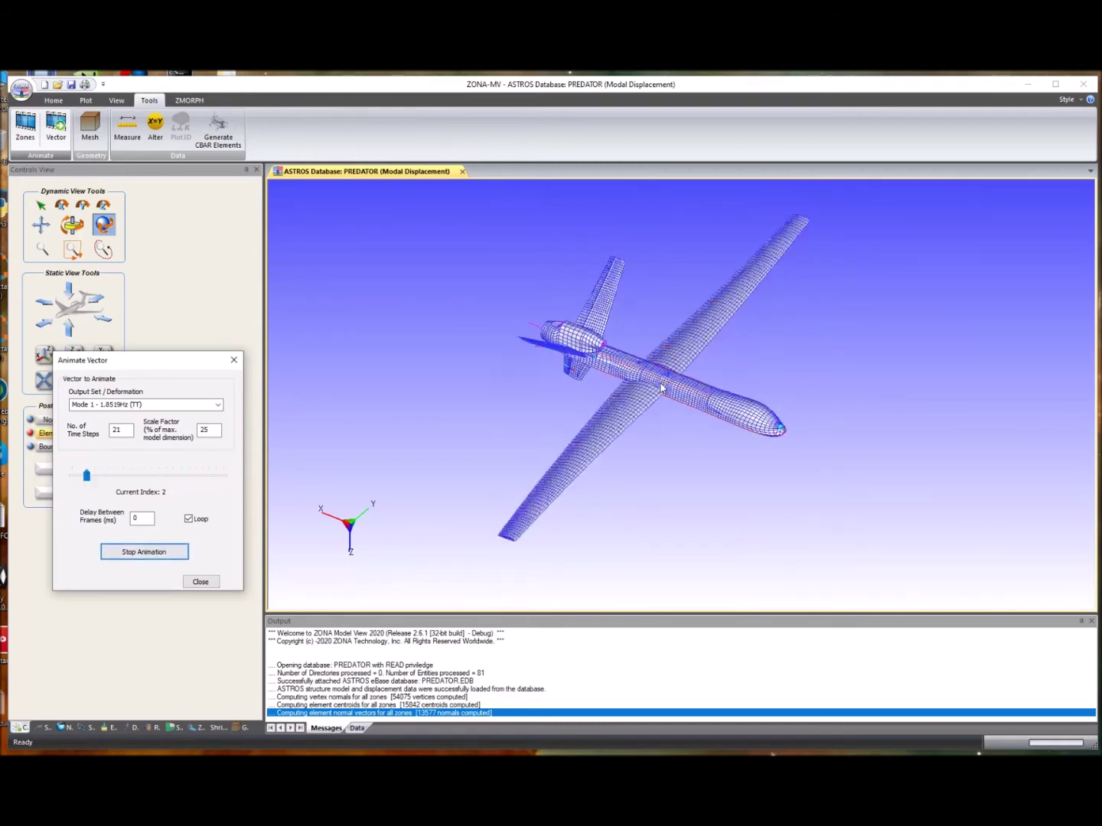
left_click(169, 554)
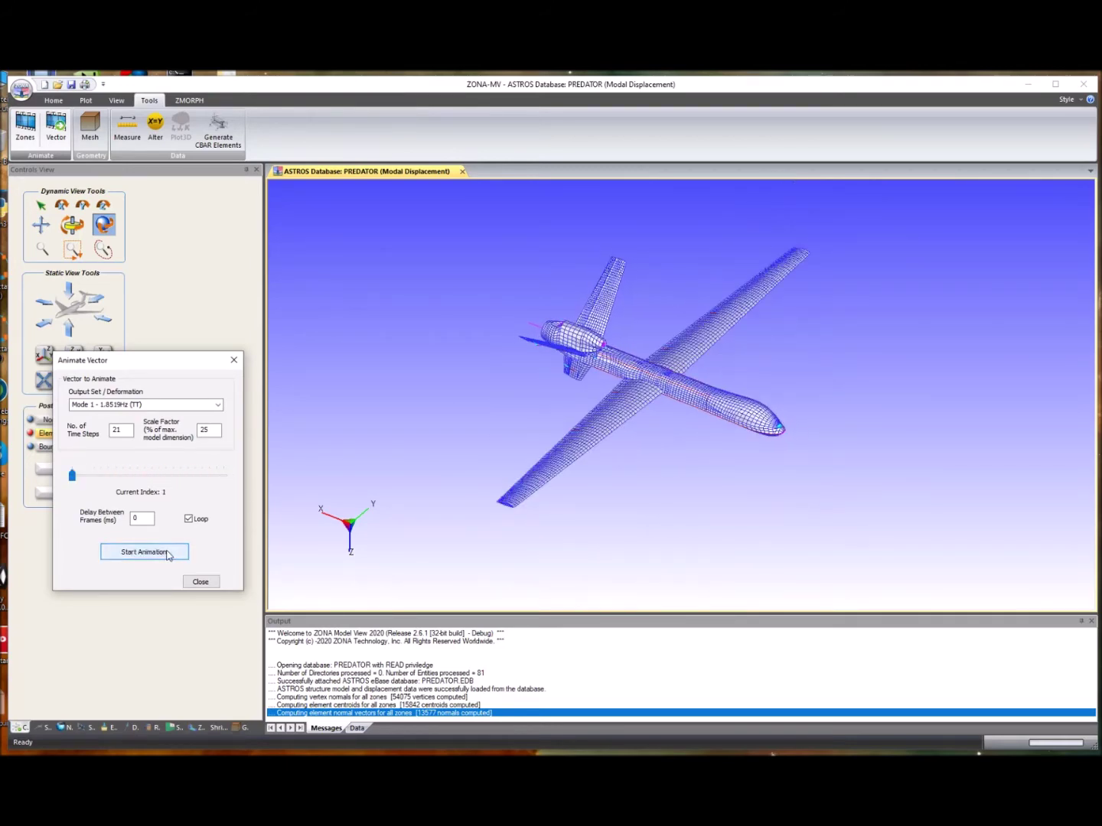
Step: Animate Mode 7 - 8.7984Hz (TT), then stop it
left_click(216, 406)
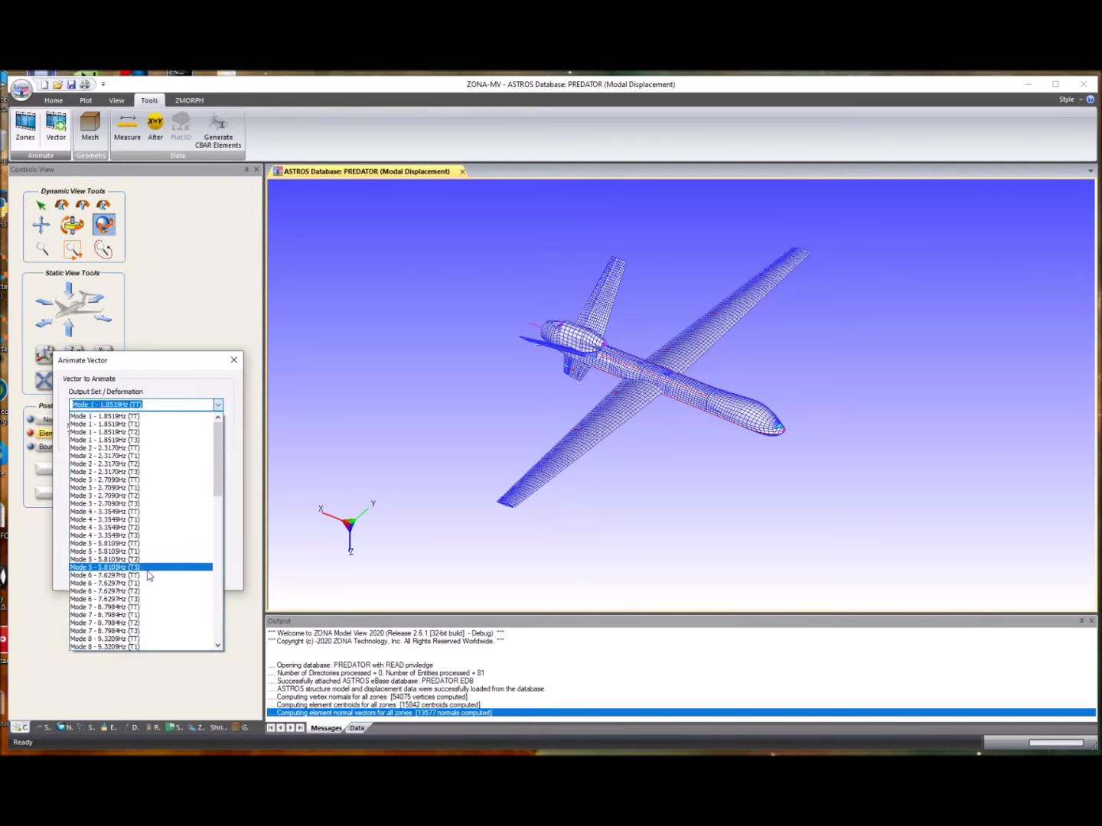
scroll(149, 591, "down", 2)
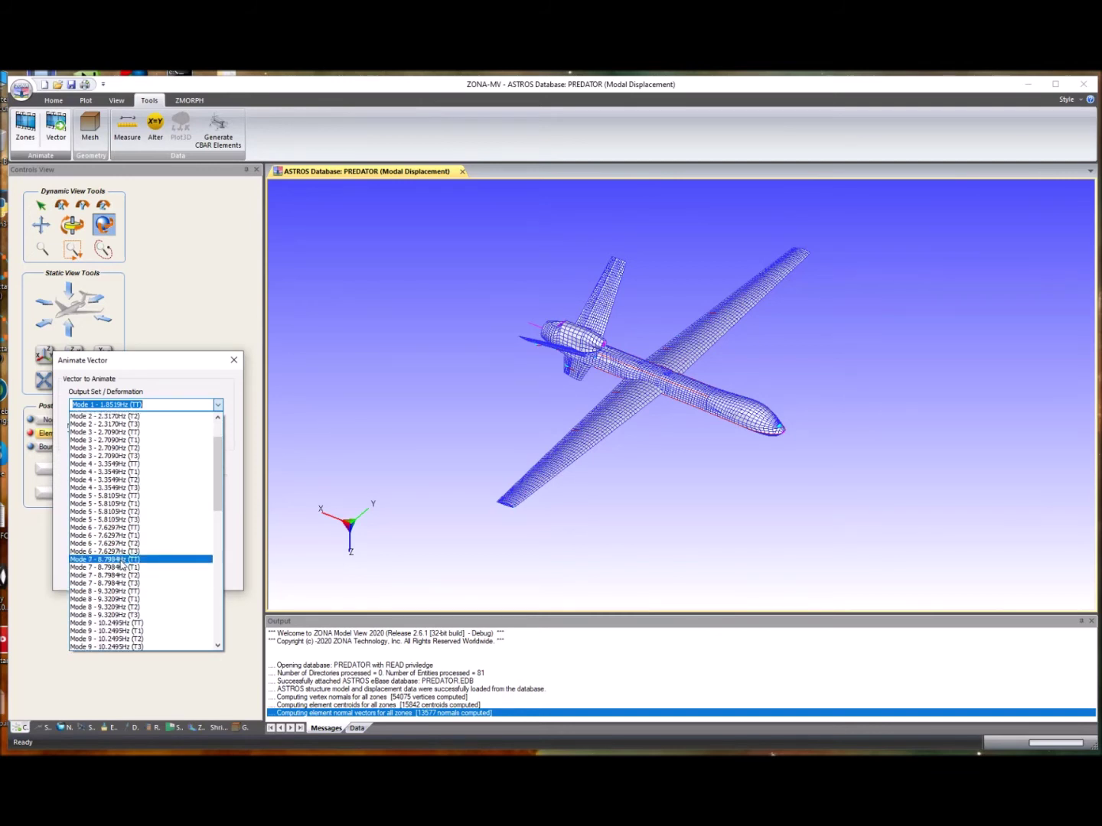
left_click(120, 561)
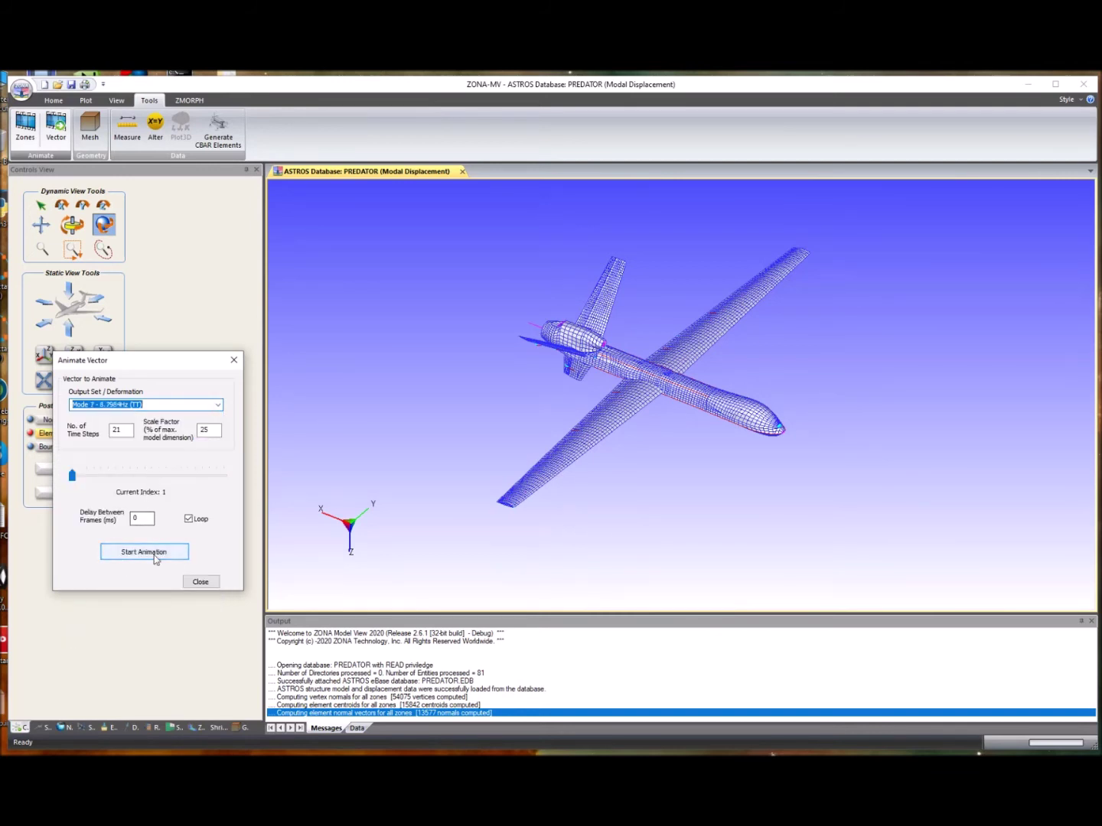
left_click(156, 557)
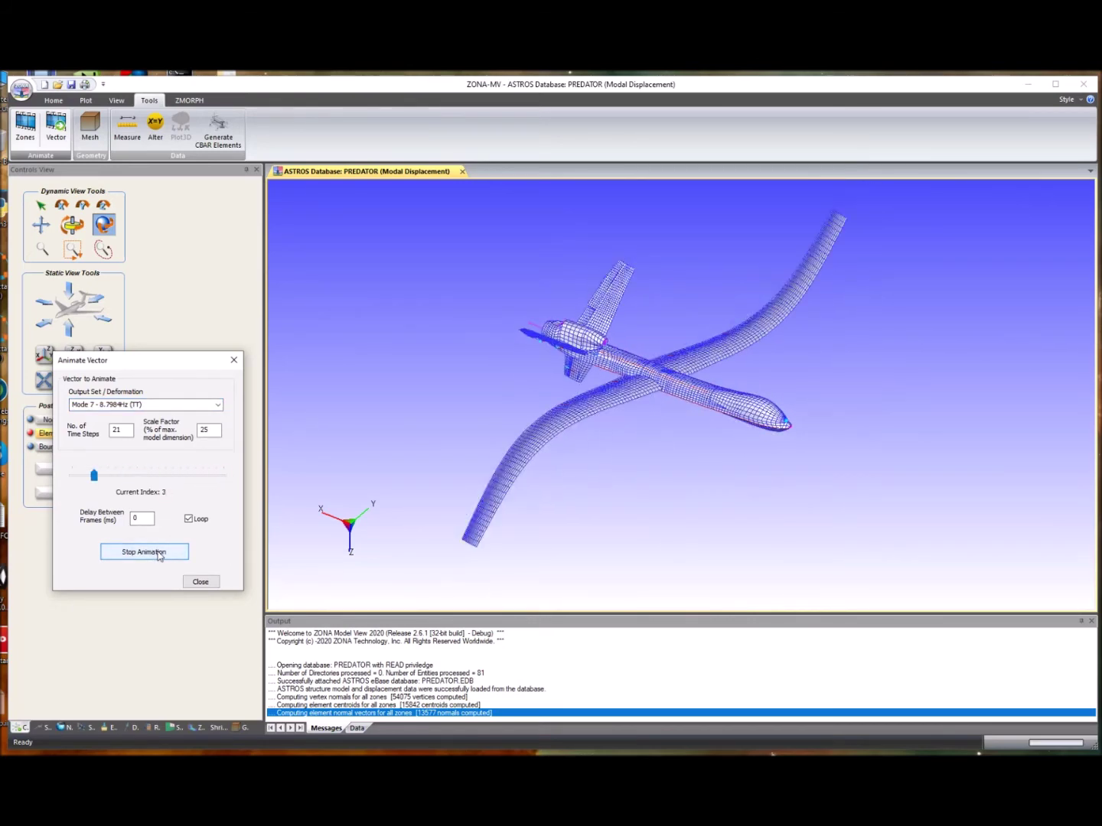
left_click(159, 554)
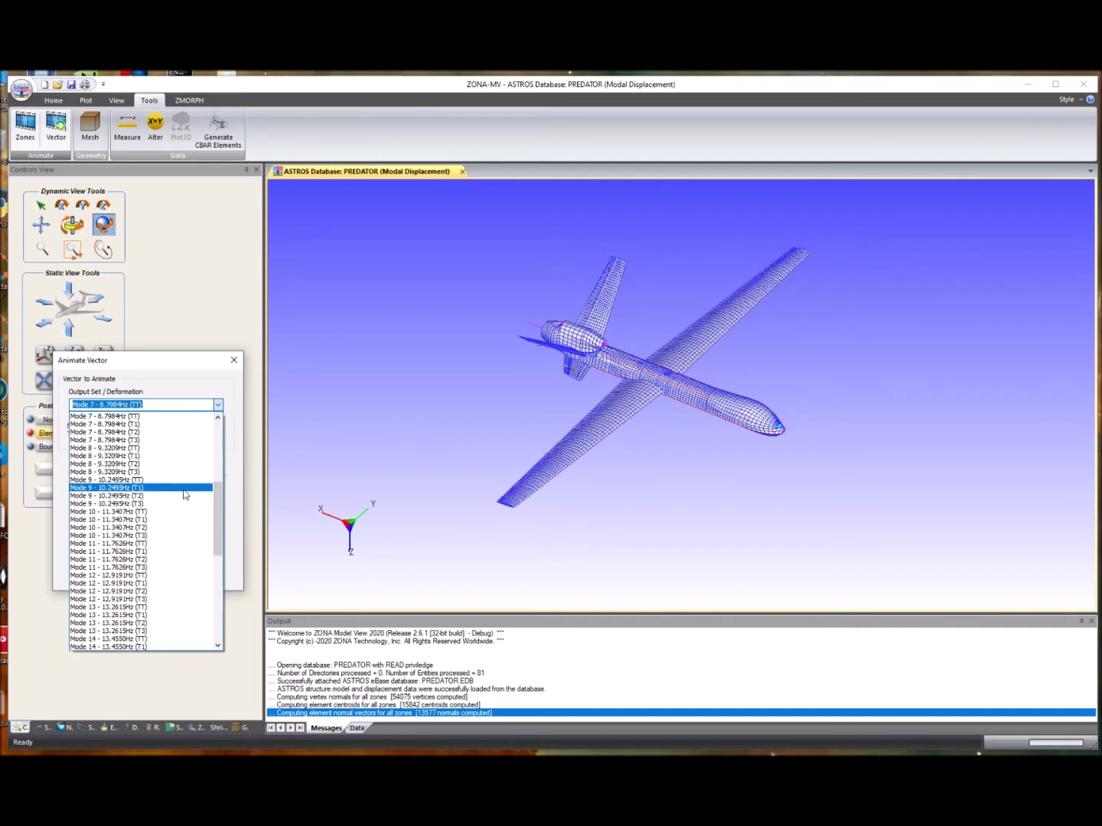
Step: Animate Mode 8 - 9.3209Hz (TT), then stop it
left_click(184, 457)
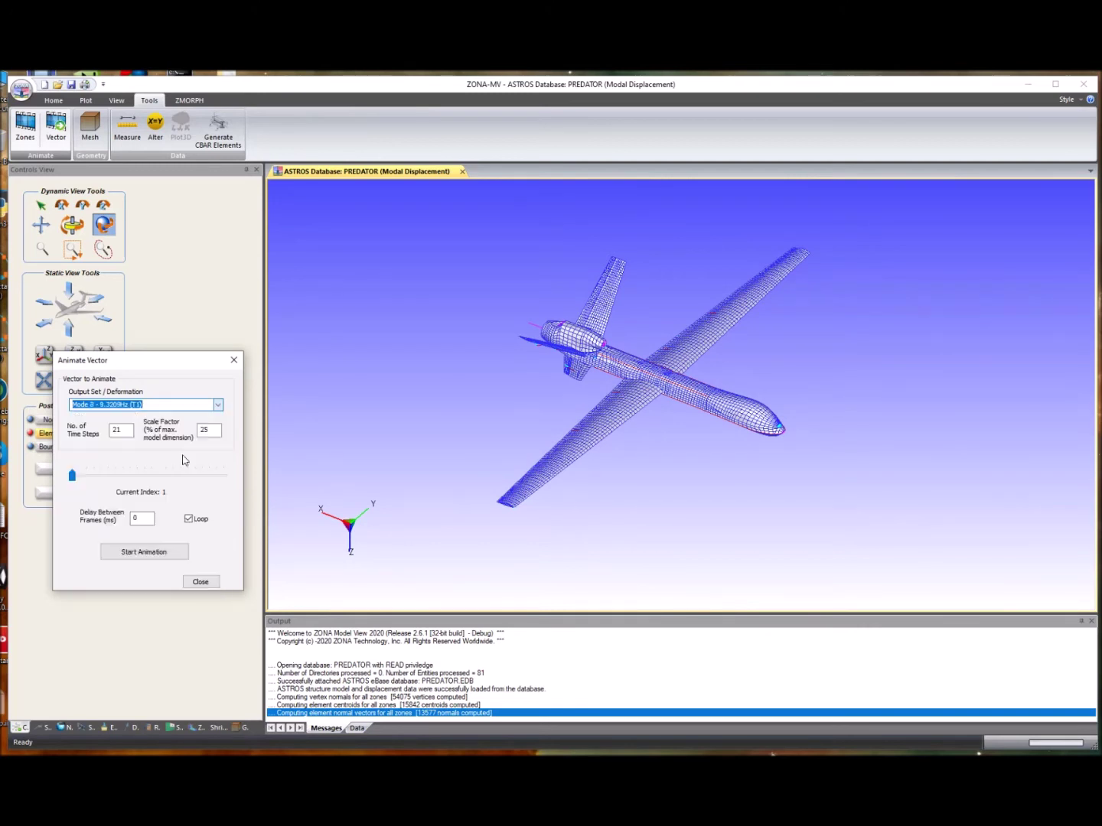
left_click(217, 405)
scroll(198, 436, "up", 1)
left_click(192, 433)
left_click(161, 553)
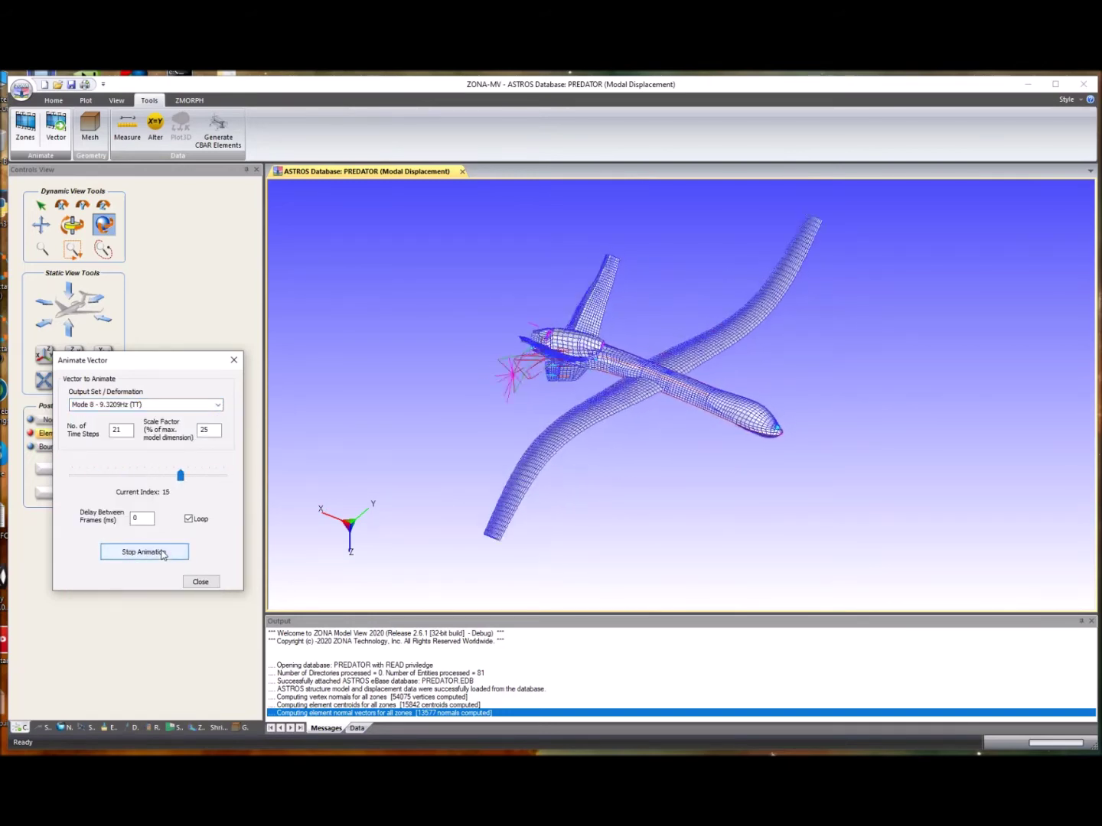
left_click(161, 553)
Step: Step the Mode 8 deformation to time step 8 and close the animation settings
left_click_drag(73, 476, 110, 477)
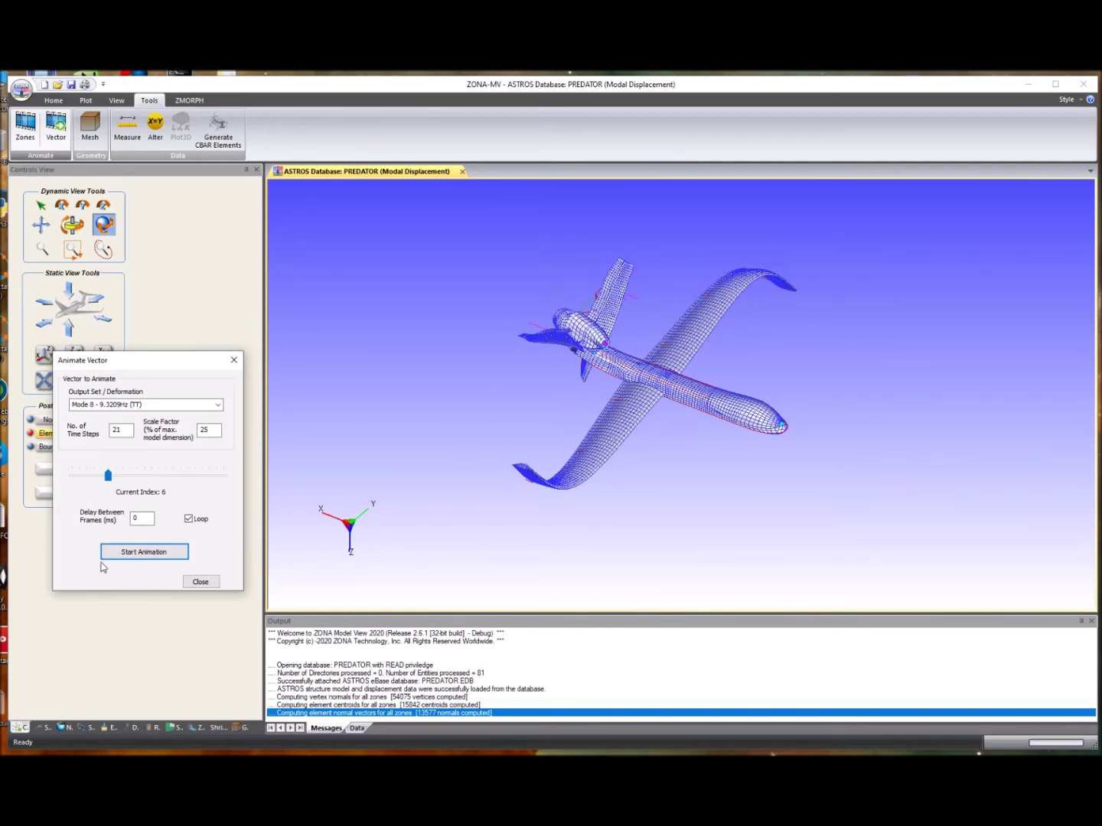
left_click_drag(108, 481, 125, 480)
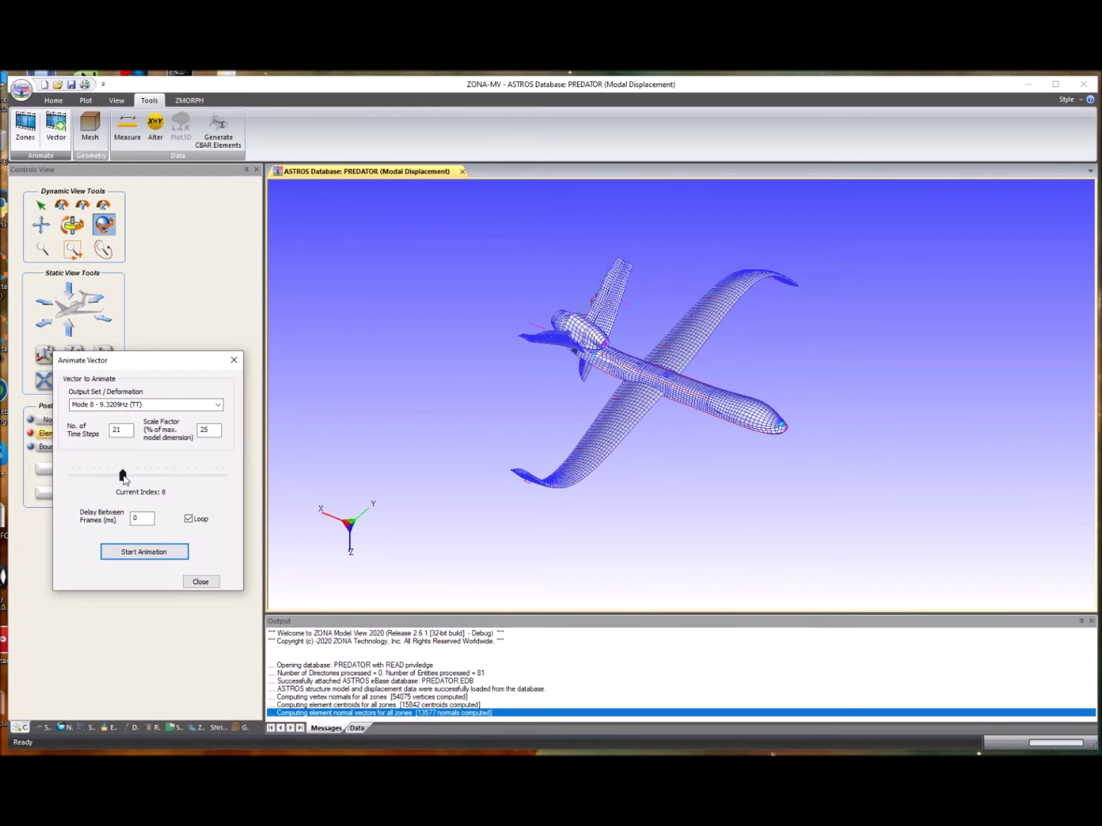
left_click(216, 582)
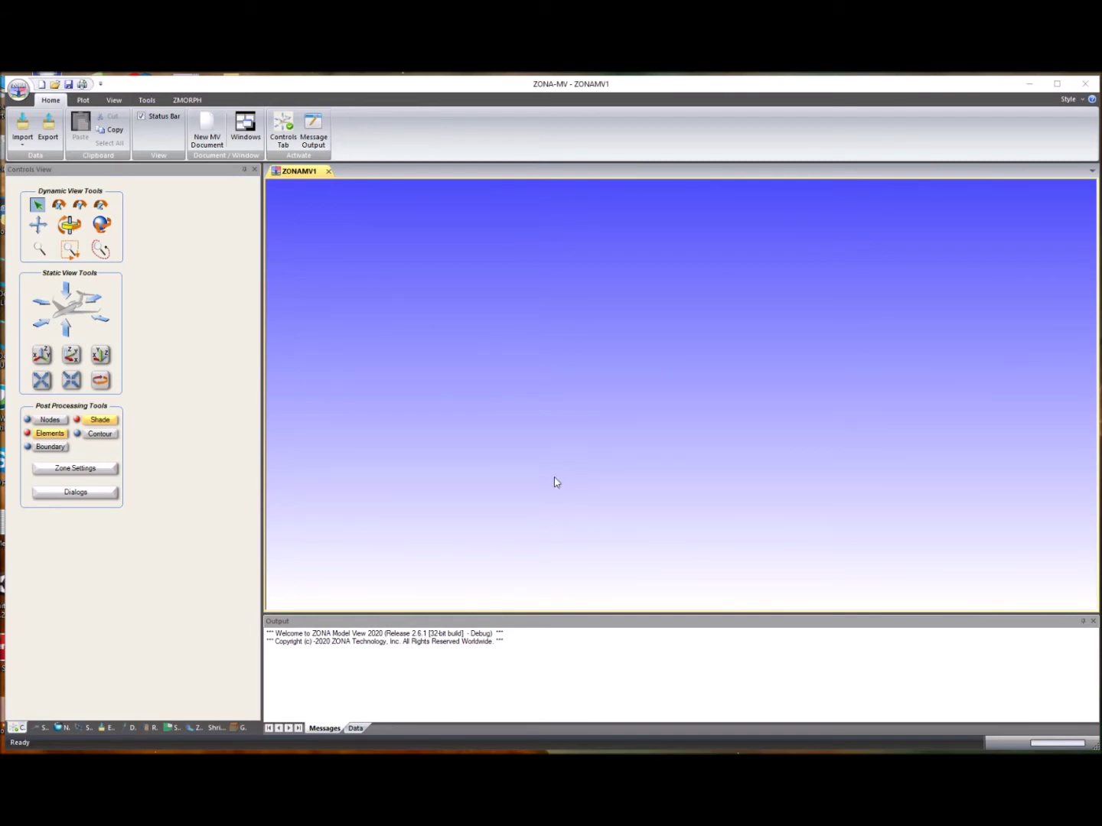
Step: Open the importable file-type list in the new ZONAMV1 document
left_click(21, 143)
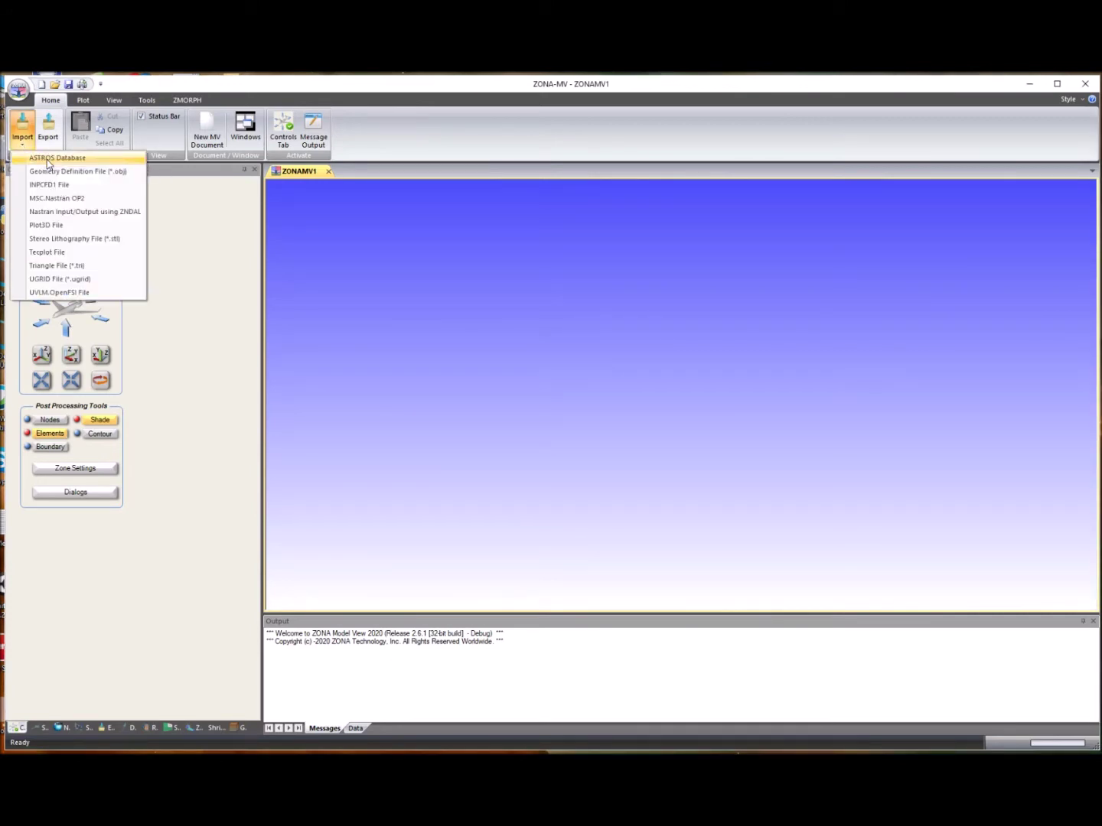
Step: Start an ASTROS database import and enter the database password
left_click(48, 160)
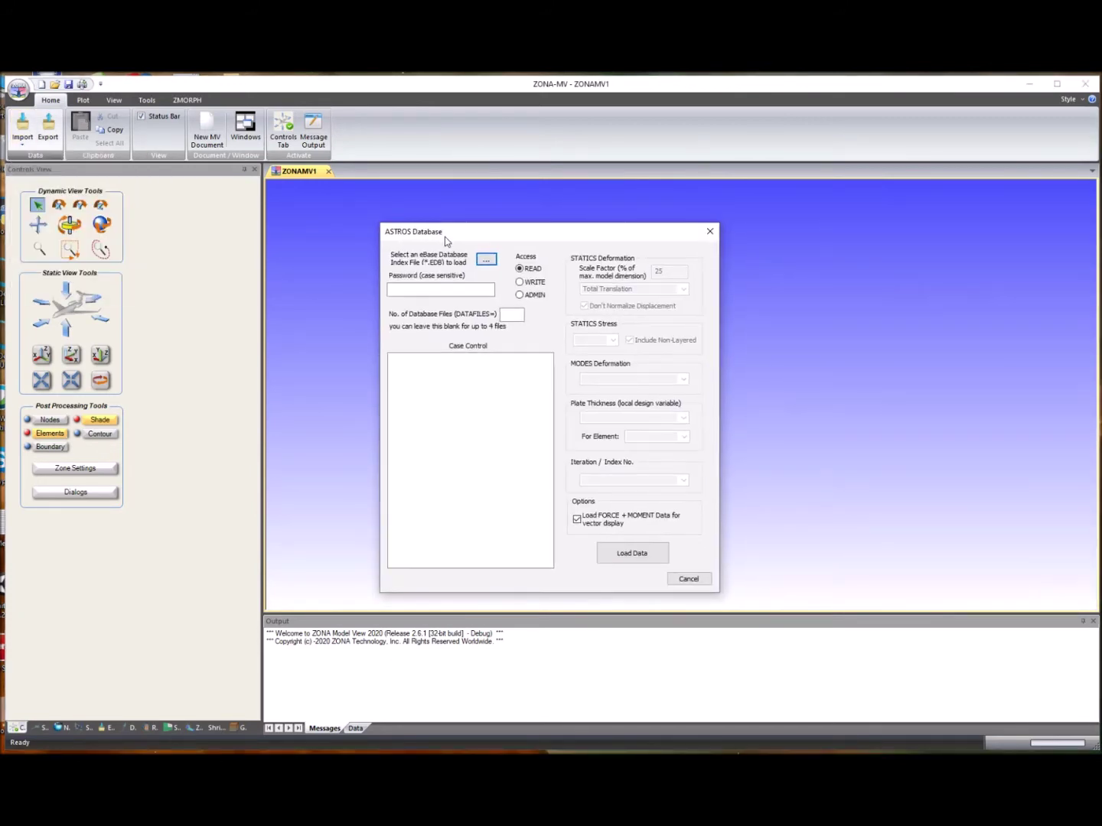
left_click(485, 290)
left_click(485, 291)
Step: Load ICWCU3.EDB, then expand its Case Control node to show Structure Model, Aerodynamic Model and OPTIMIZE
left_click(487, 260)
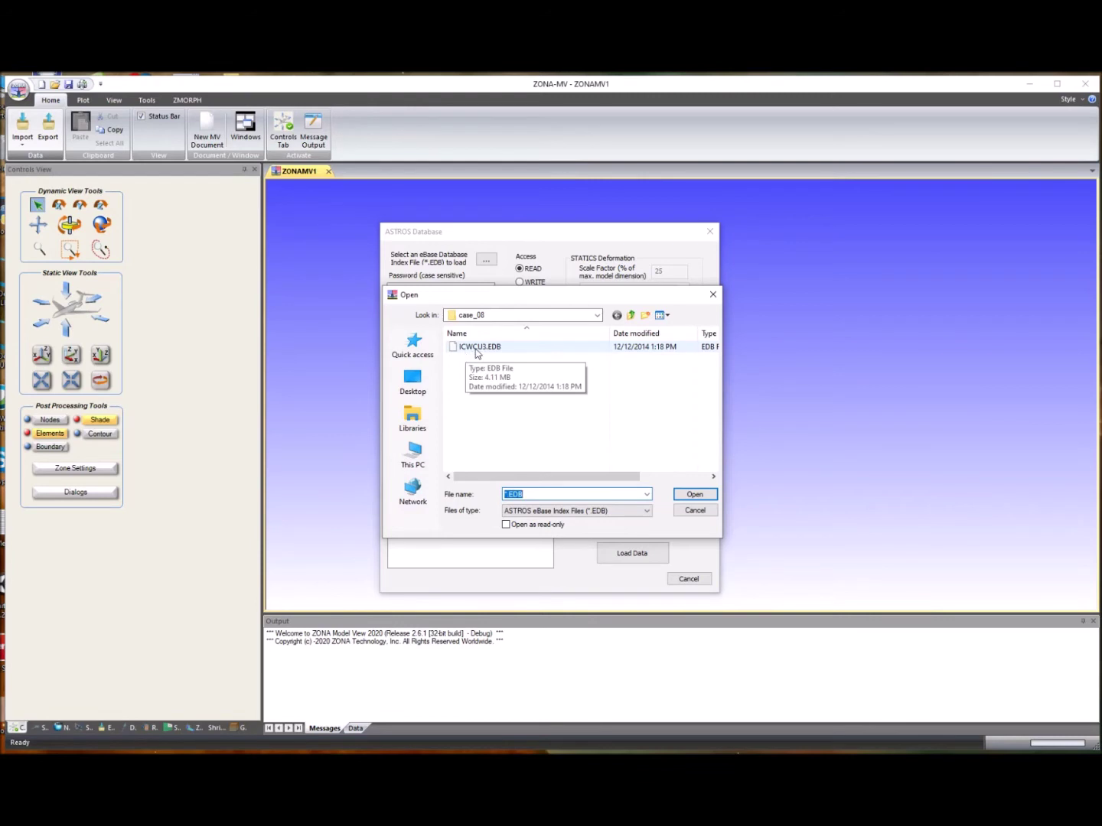
left_click(467, 351)
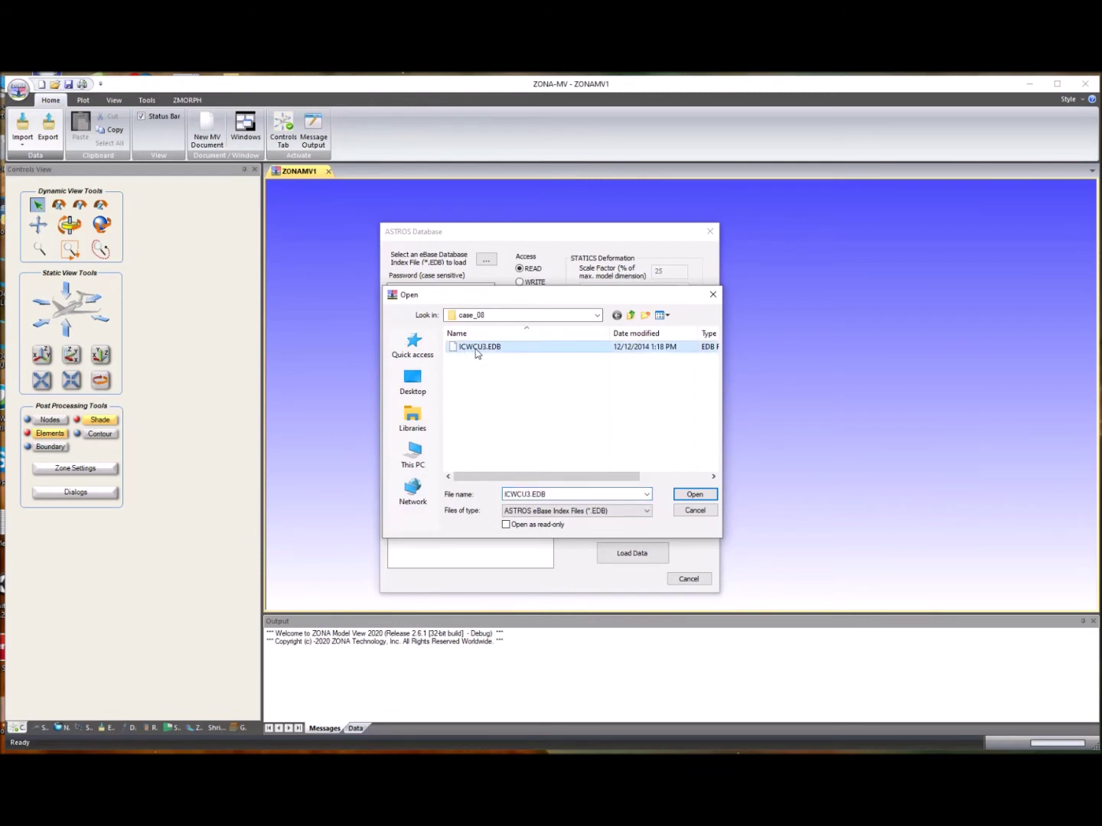
left_click(691, 496)
double_click(398, 364)
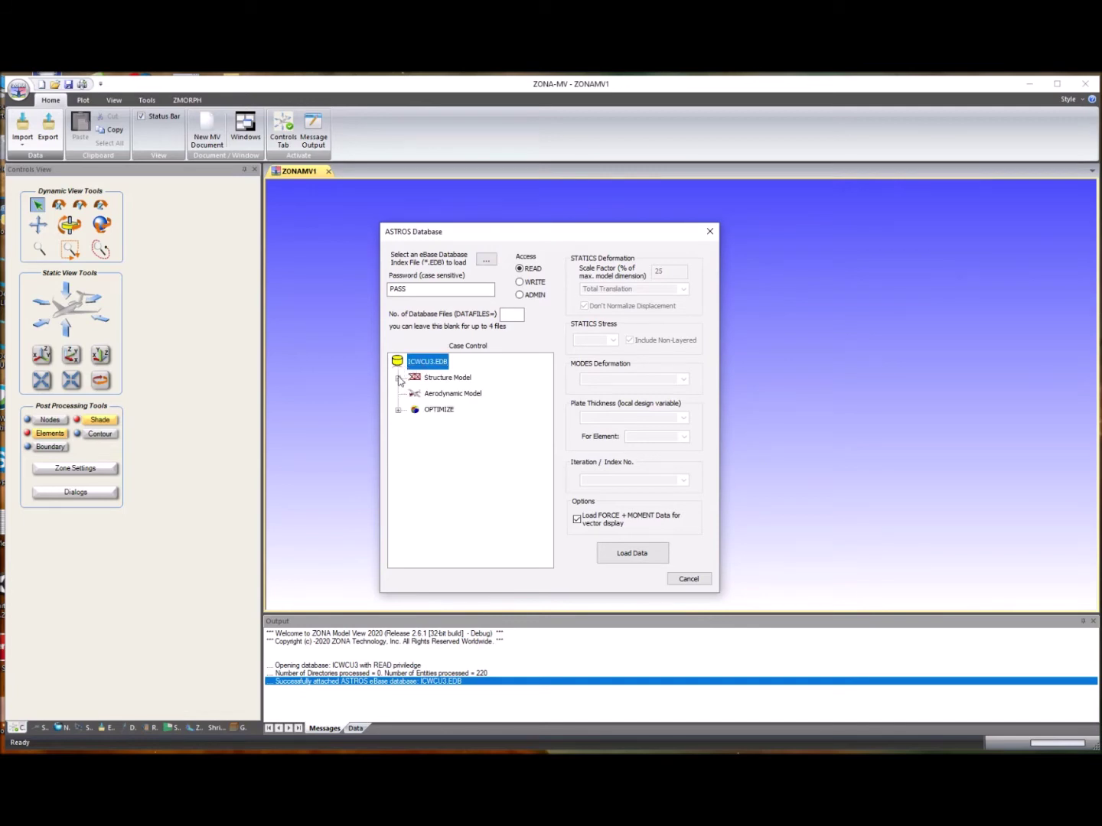
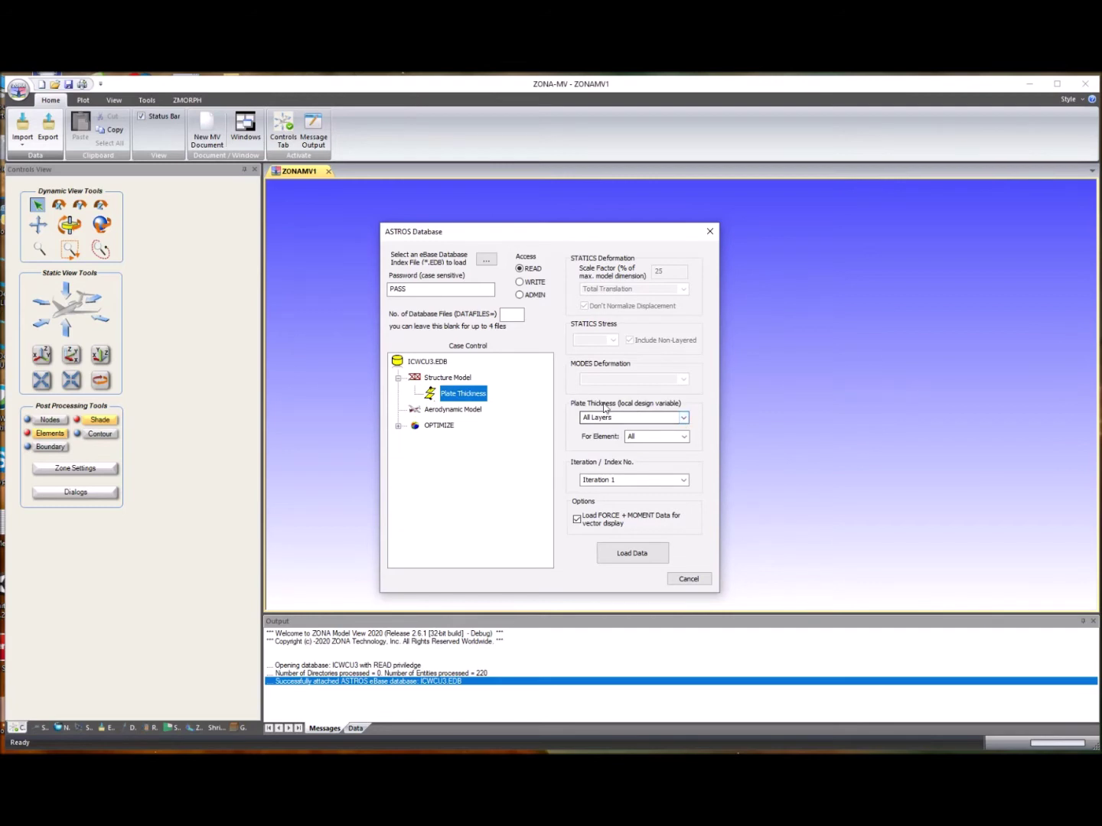
Step: Choose All Layers and Iteration 1 for the plate thickness data
left_click(684, 420)
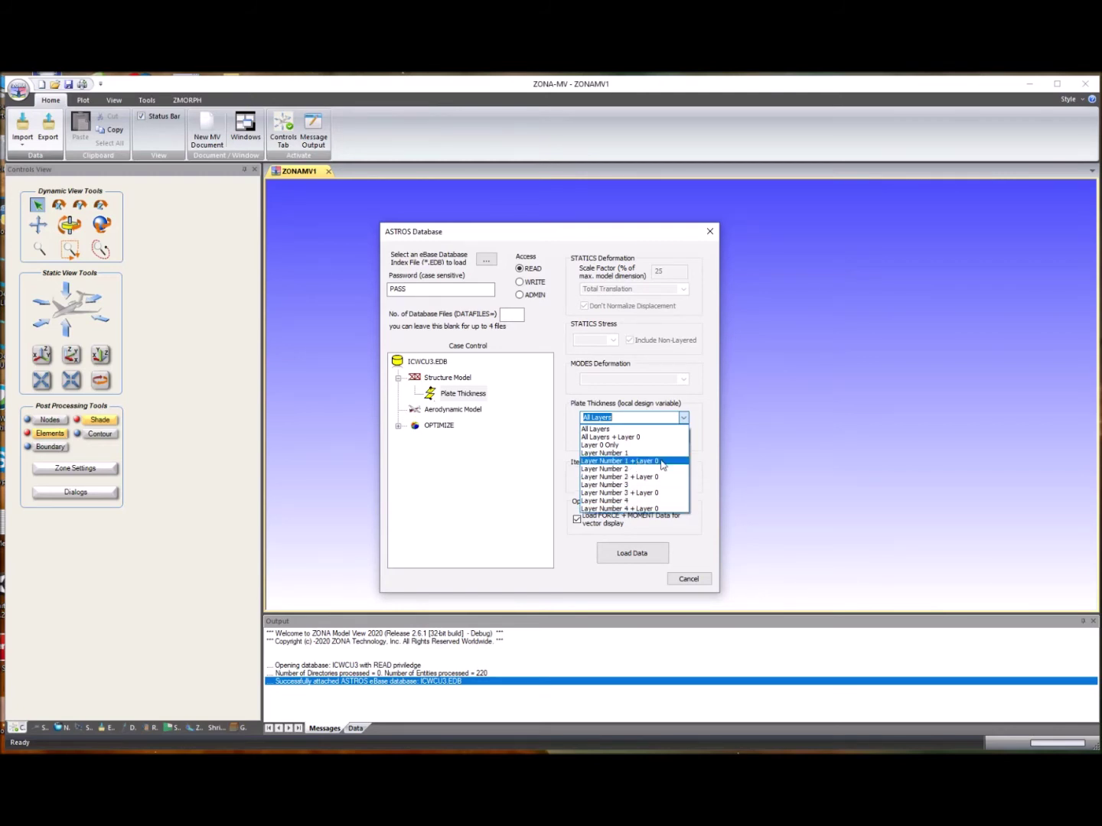
left_click(617, 429)
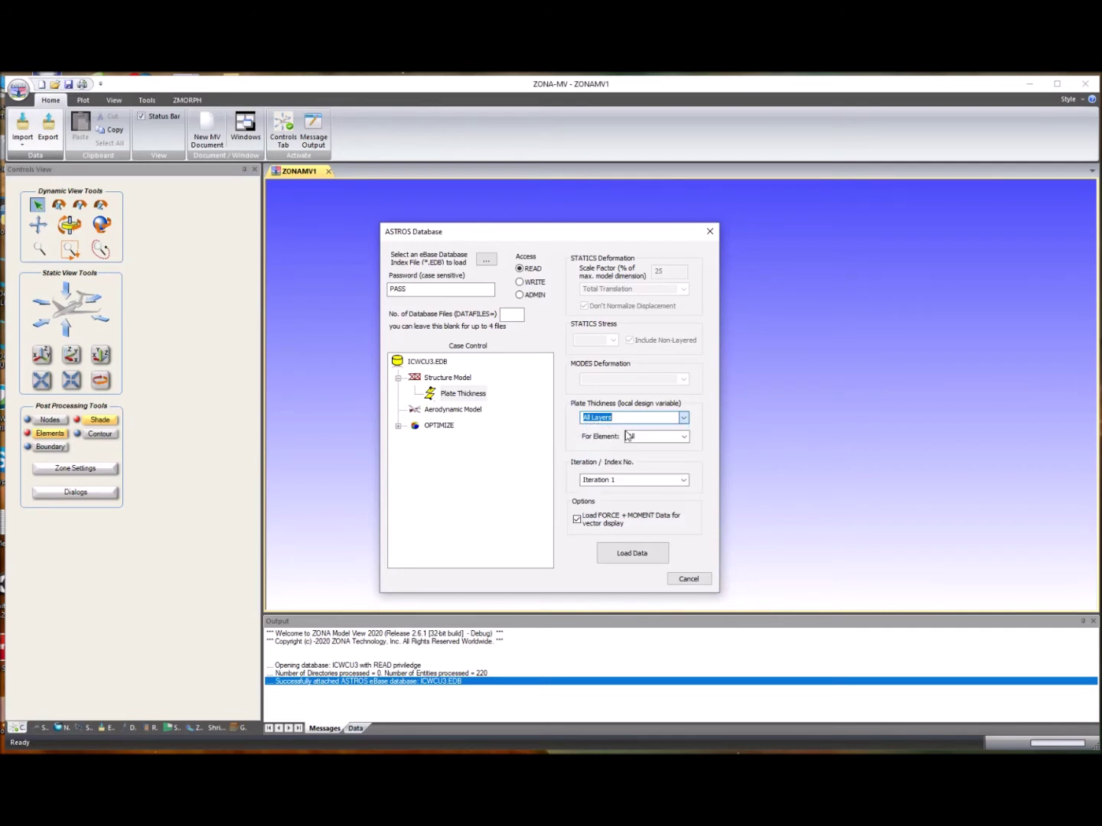
left_click(683, 480)
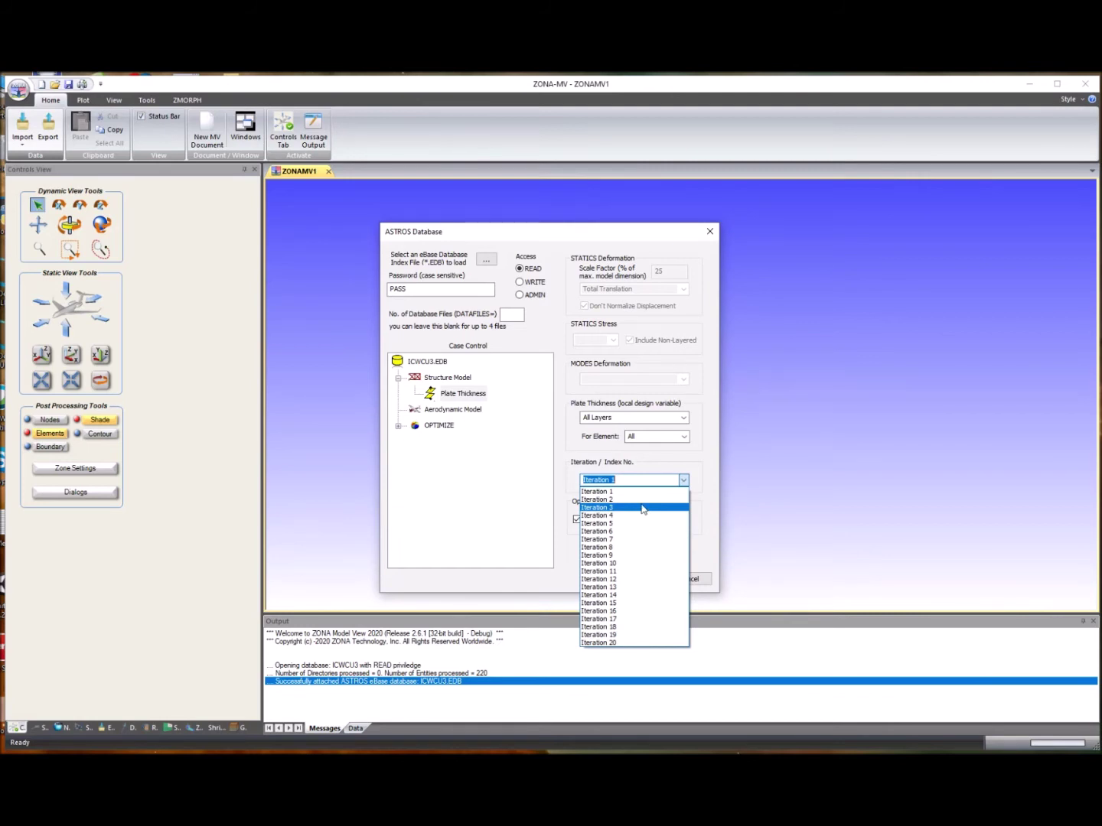
left_click(643, 492)
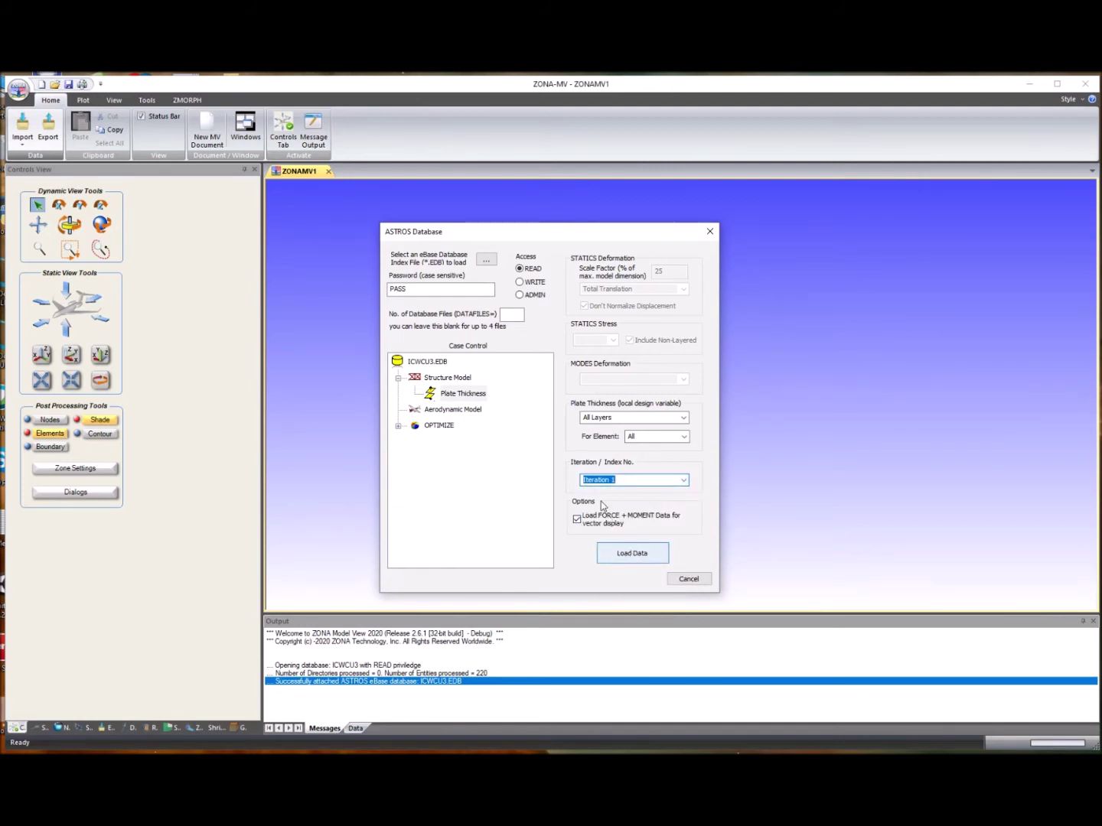
left_click(635, 558)
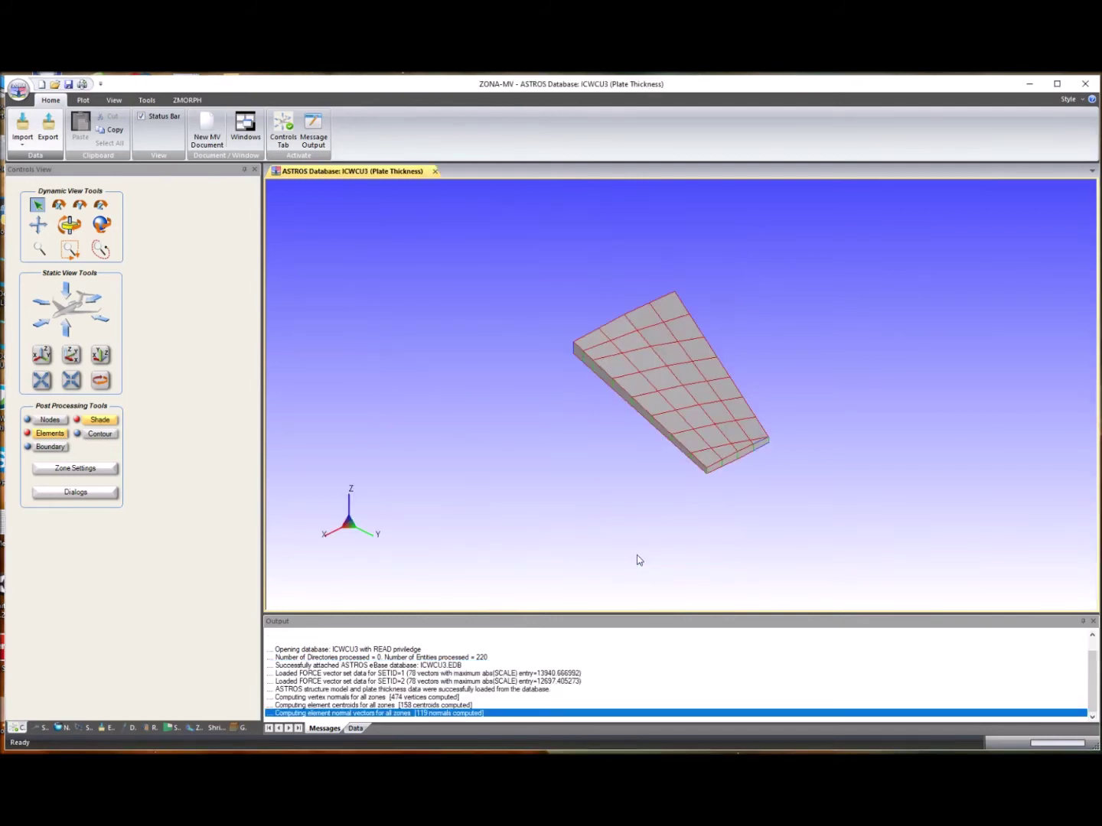
scroll(660, 366, "up", 1)
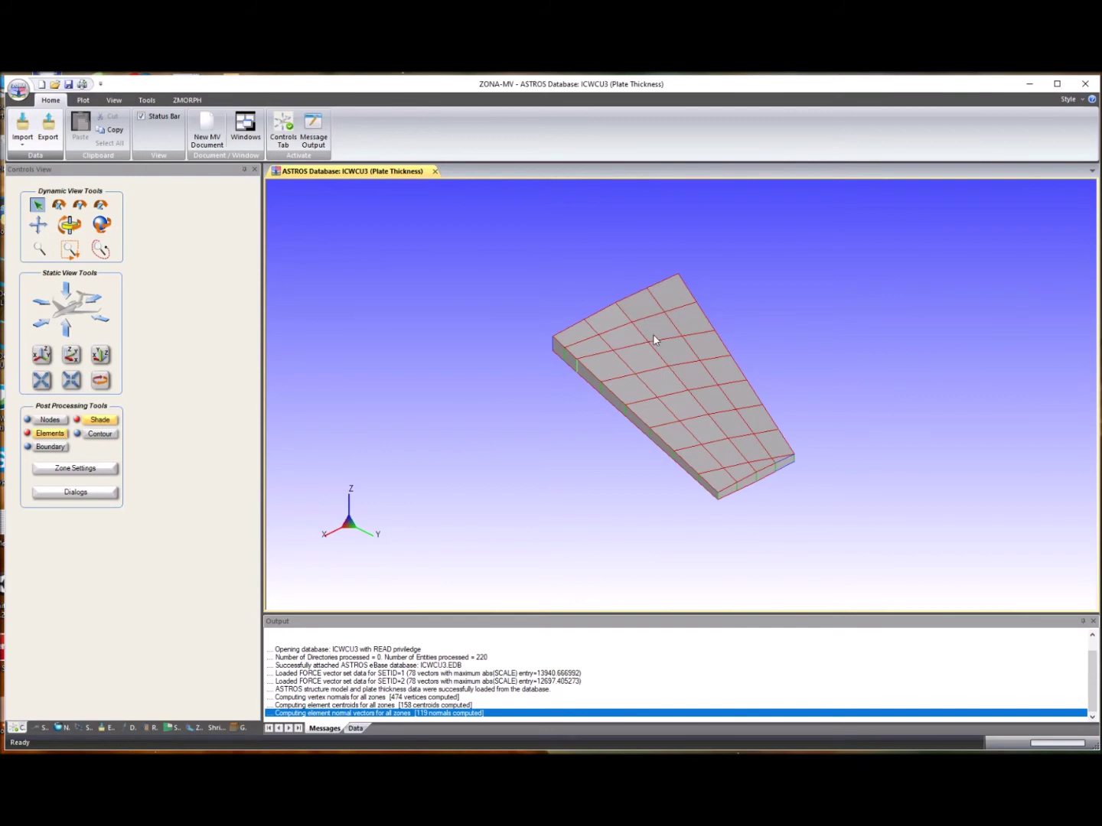
left_click(99, 224)
mouse_move(604, 446)
left_mouse_down()
mouse_move(602, 405)
mouse_move(617, 447)
left_mouse_up()
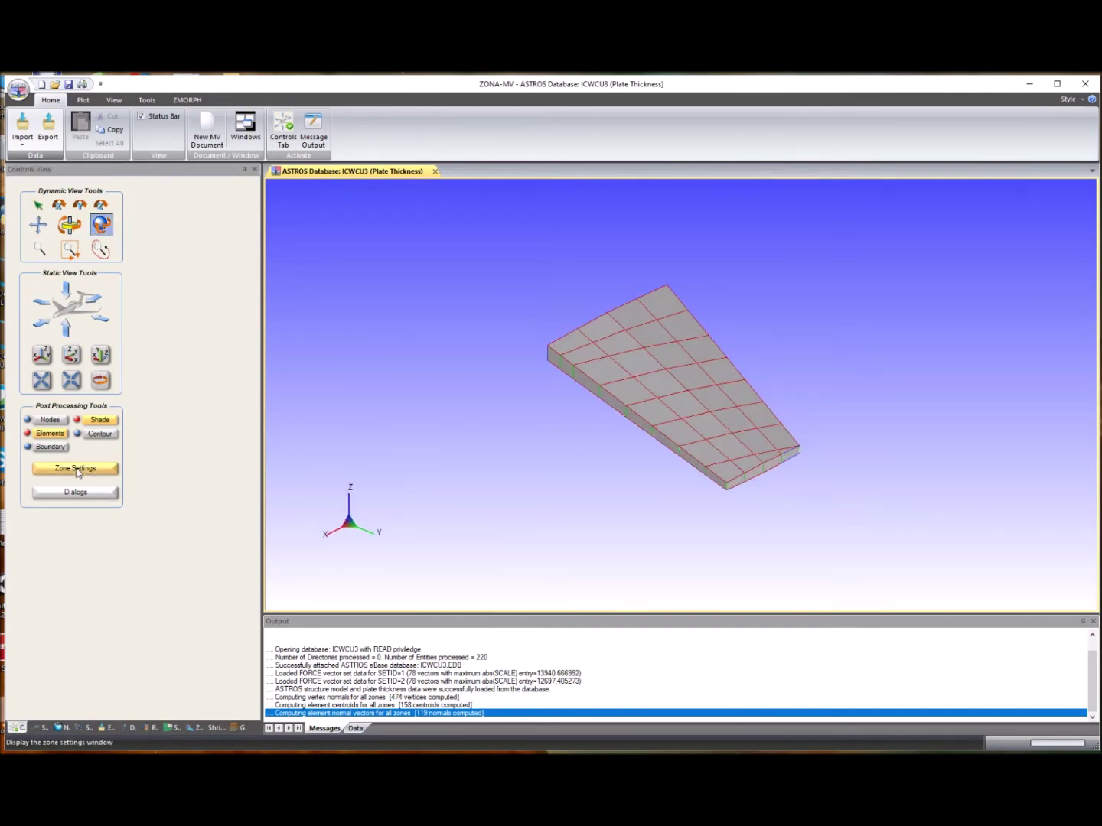
left_click(78, 469)
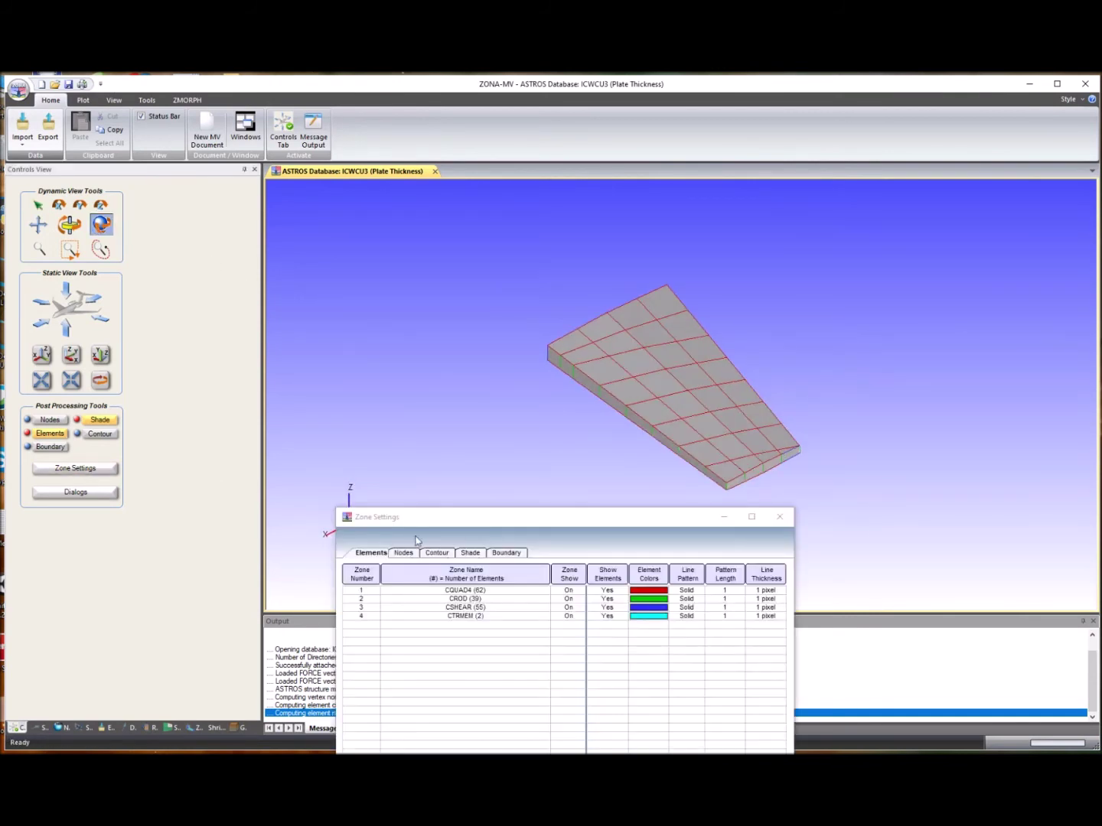
left_click(487, 595)
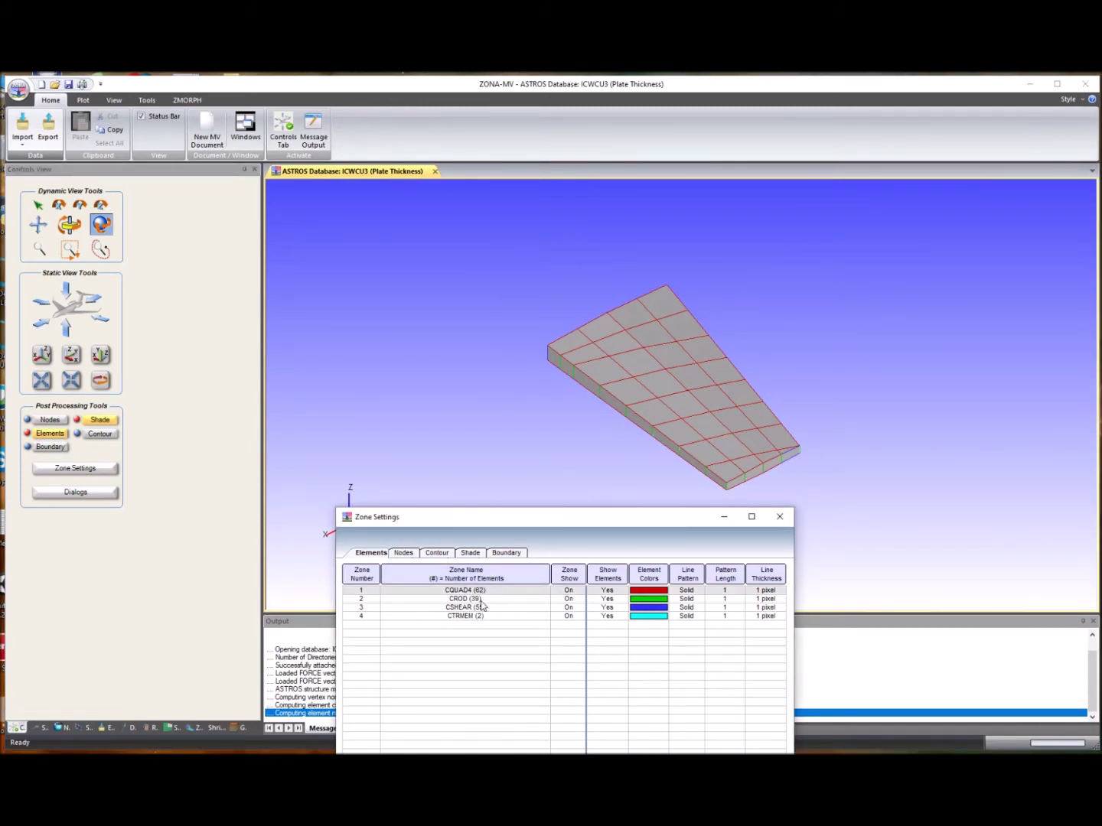
left_click(481, 599)
left_click(482, 609)
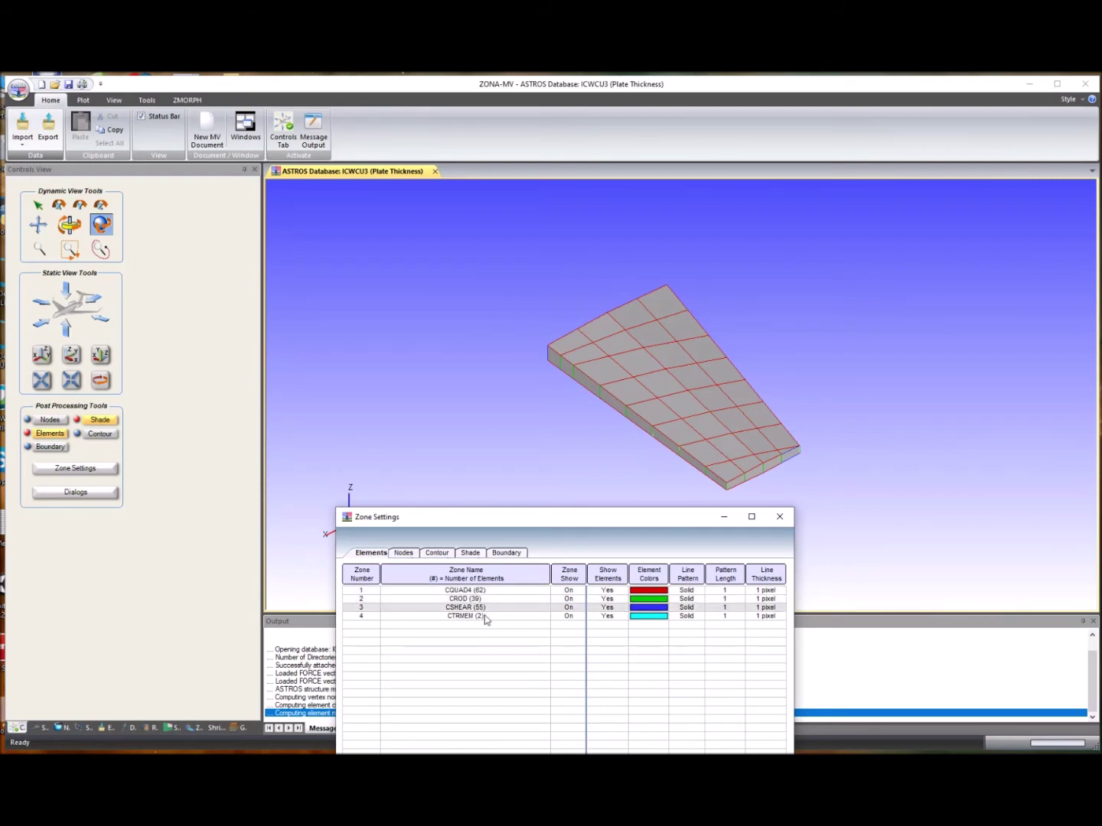
left_click(485, 616)
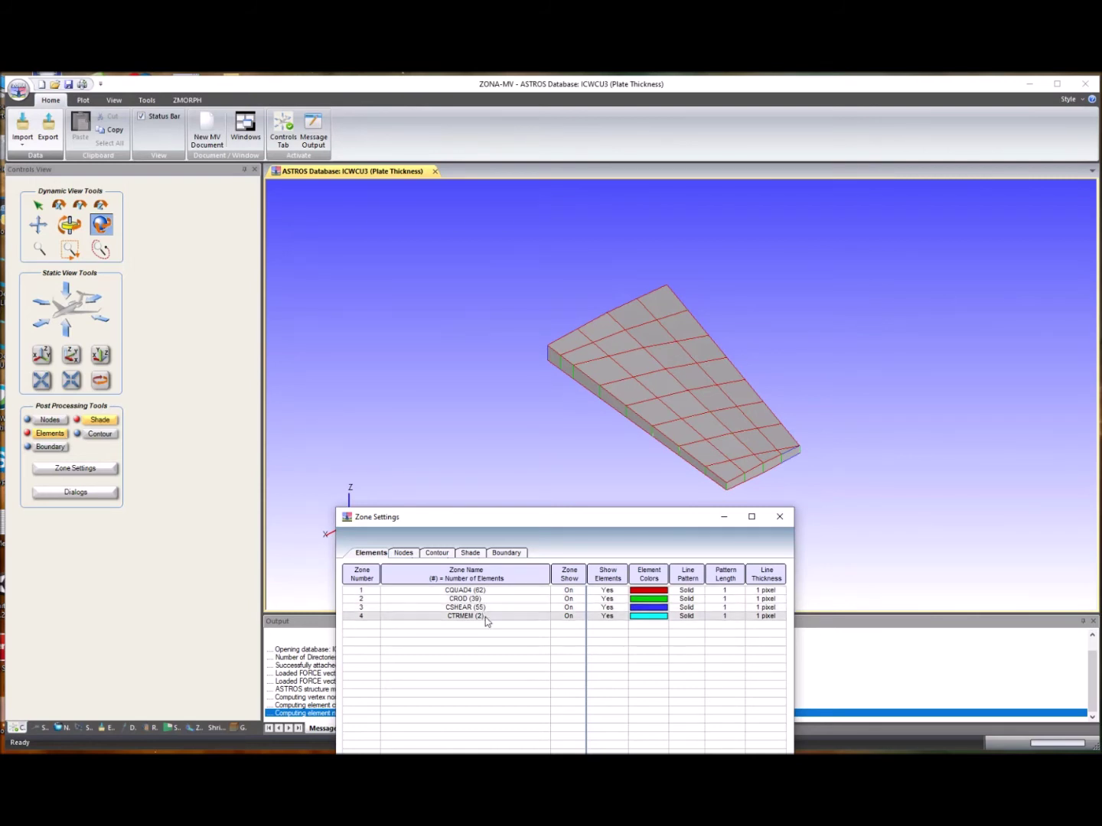
left_click(779, 519)
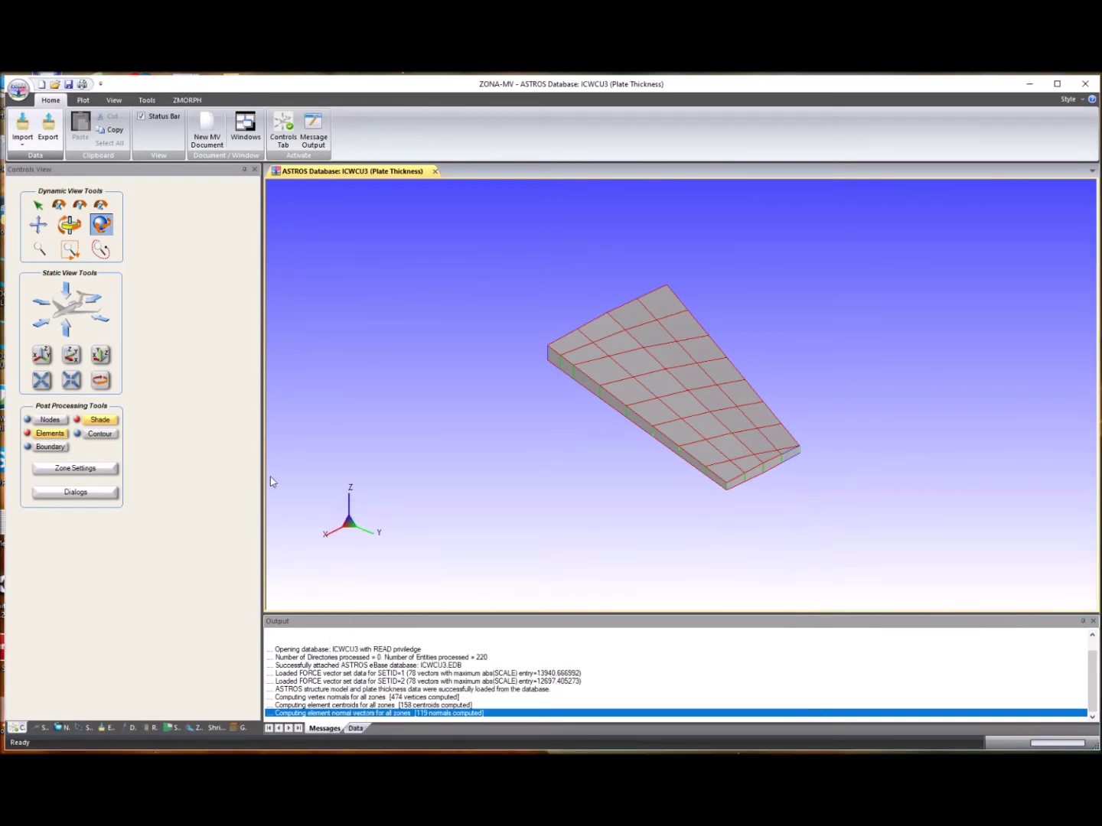
Step: Contour the wing by plate thickness, review the 0–0.4 legend options unchanged, then start a new document
left_click(92, 437)
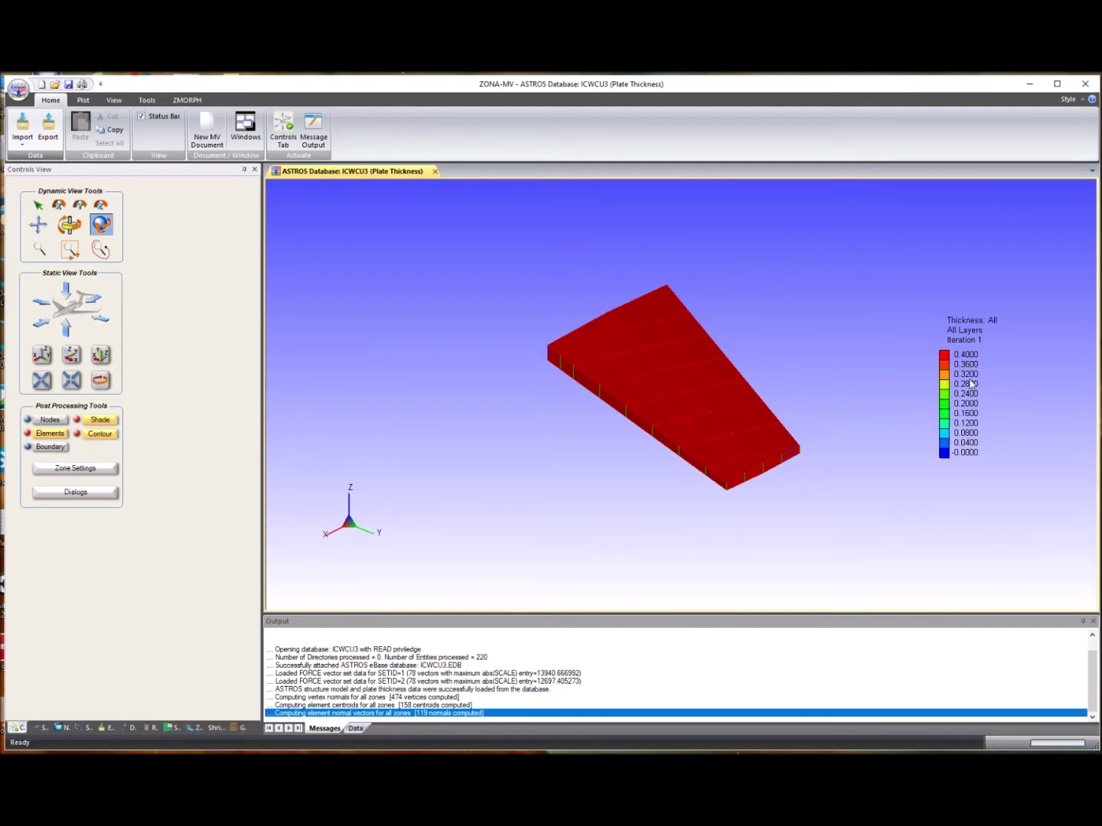
double_click(968, 384)
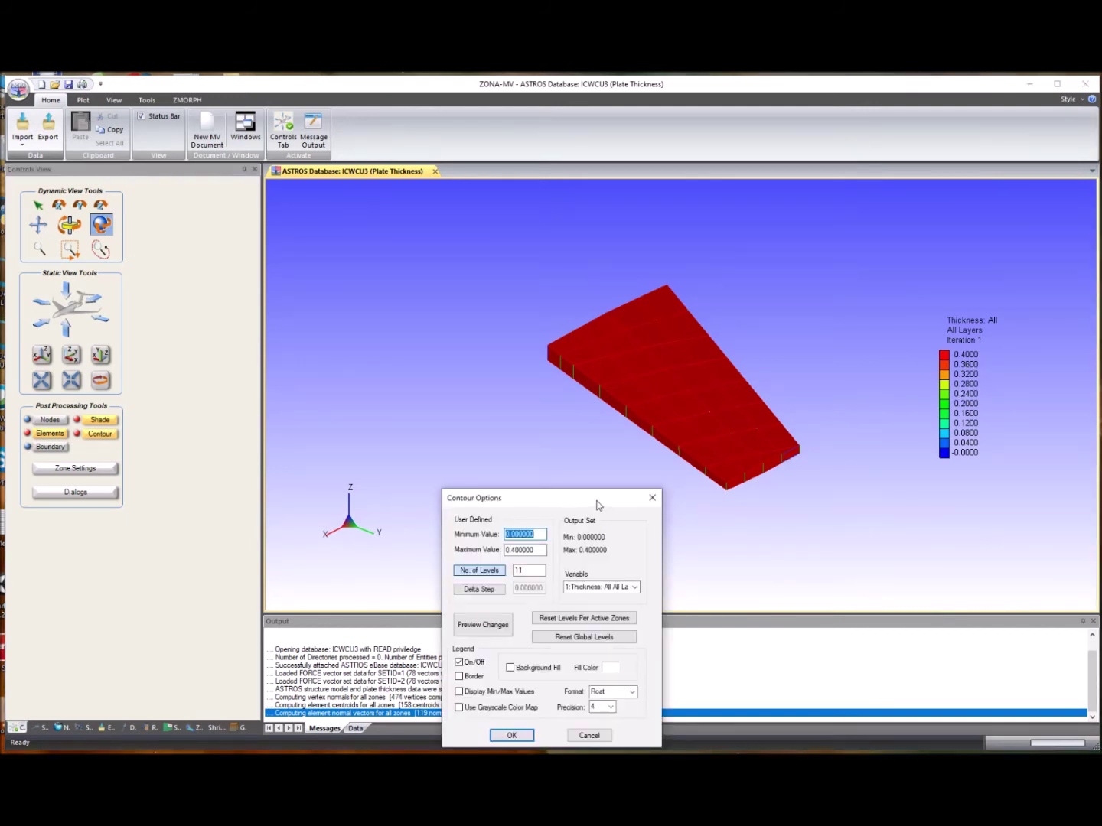
left_click_drag(599, 505, 529, 412)
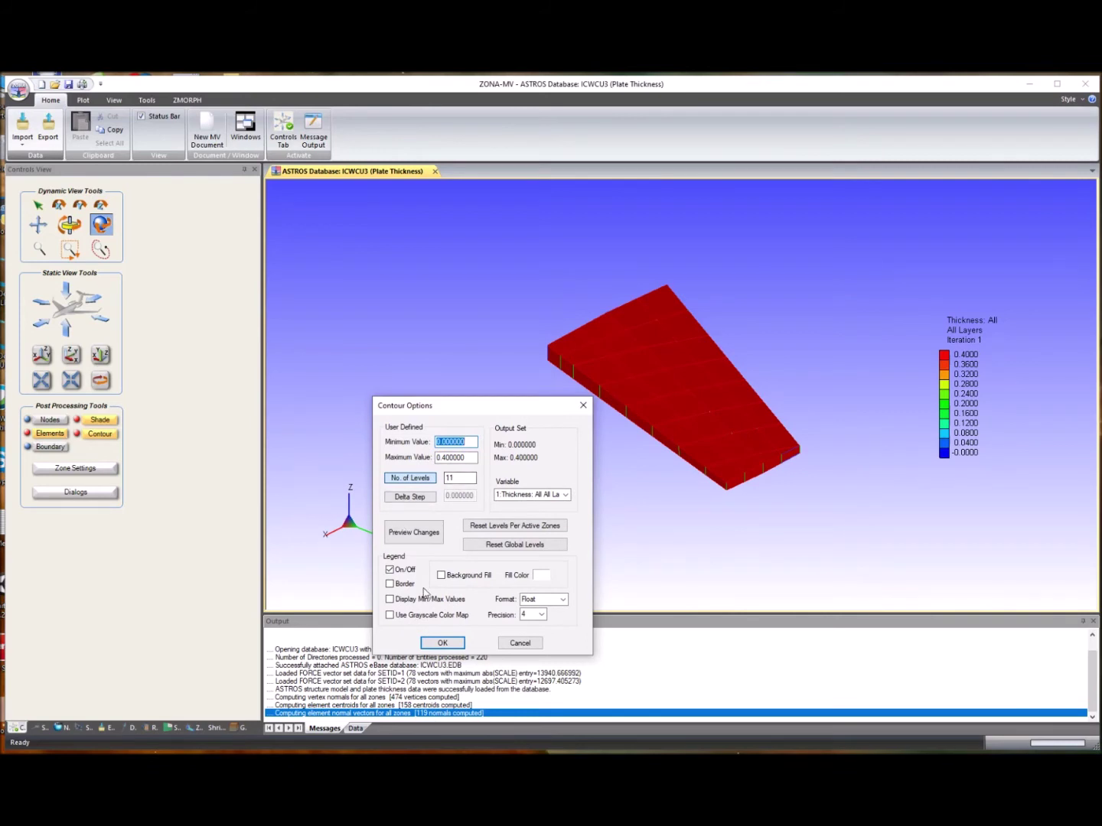
left_click(521, 644)
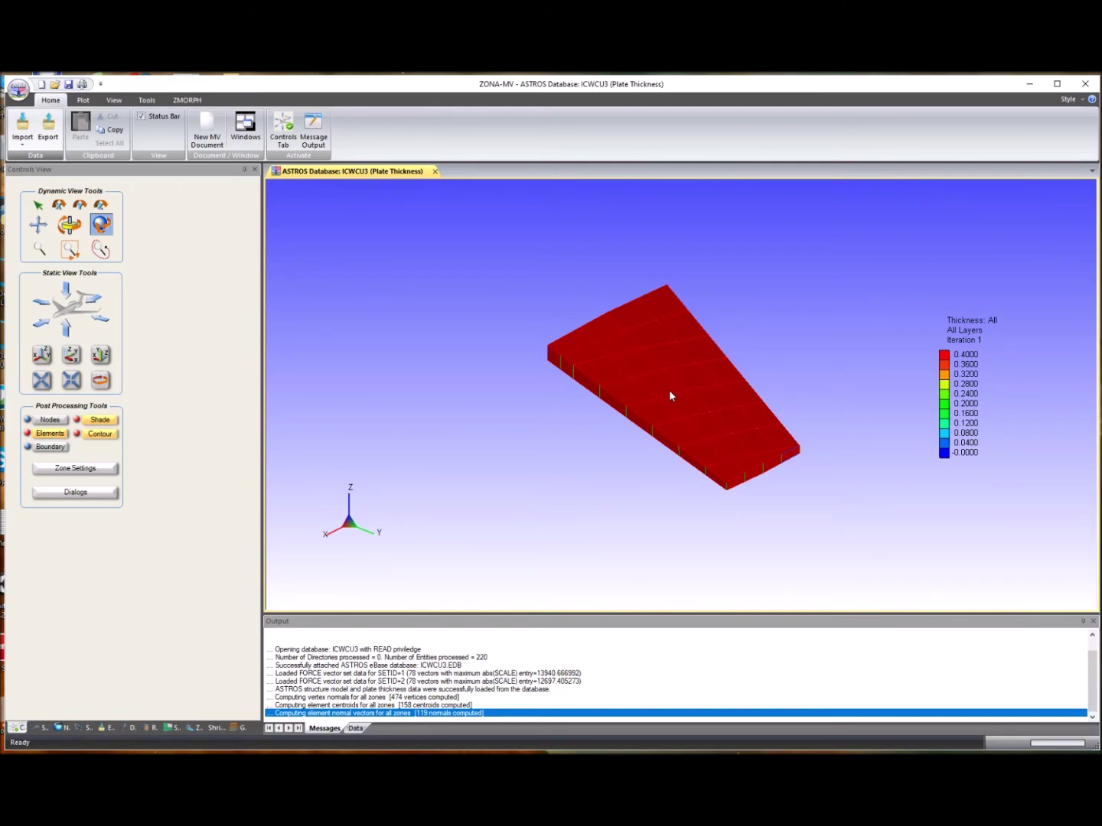
left_click(206, 129)
Step: Attach the ICWCU3.EDB ASTROS database, entering the database password
left_click(23, 142)
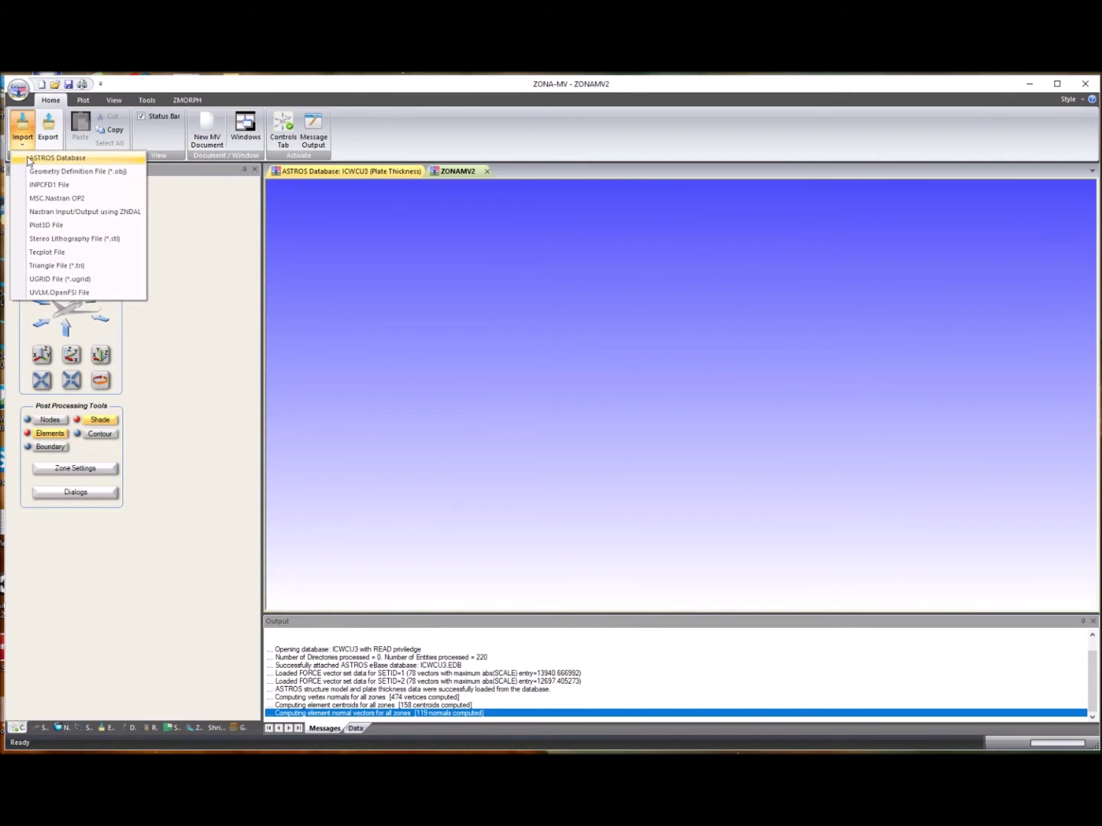
left_click(31, 158)
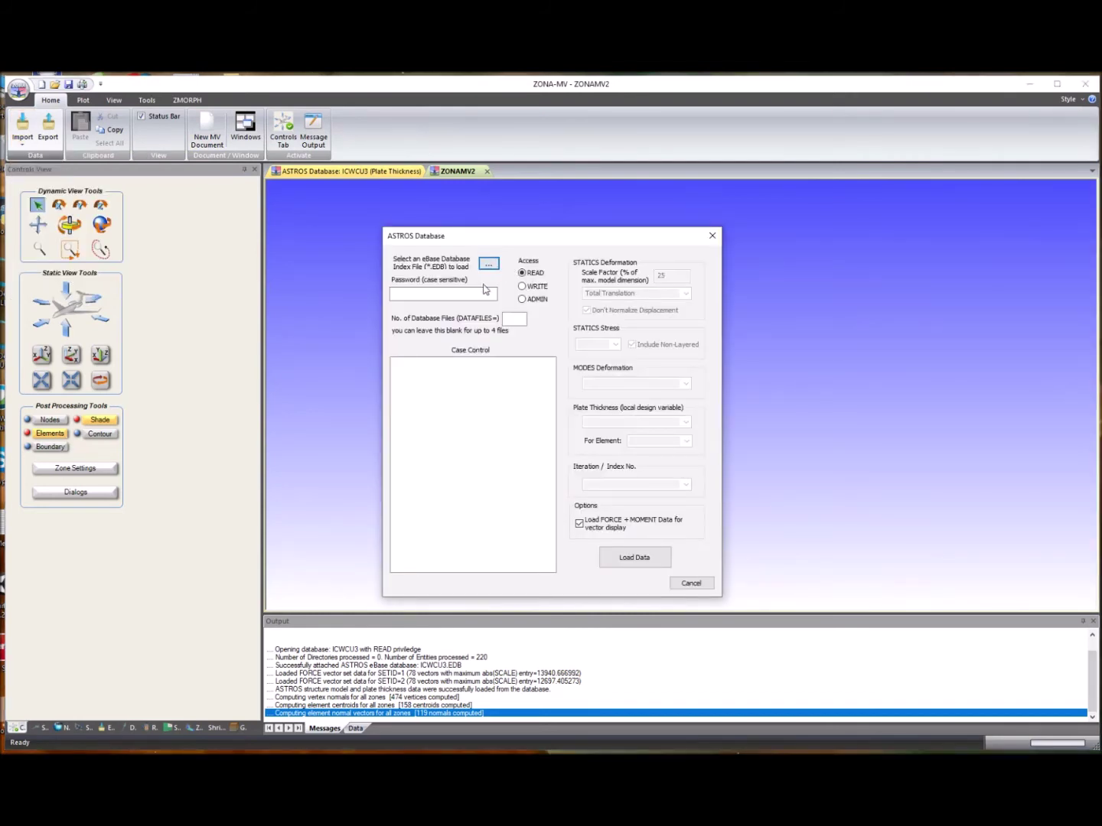
left_click(479, 291)
left_click(493, 290)
type("PASS")
left_click(489, 264)
left_click(497, 348)
left_click(679, 494)
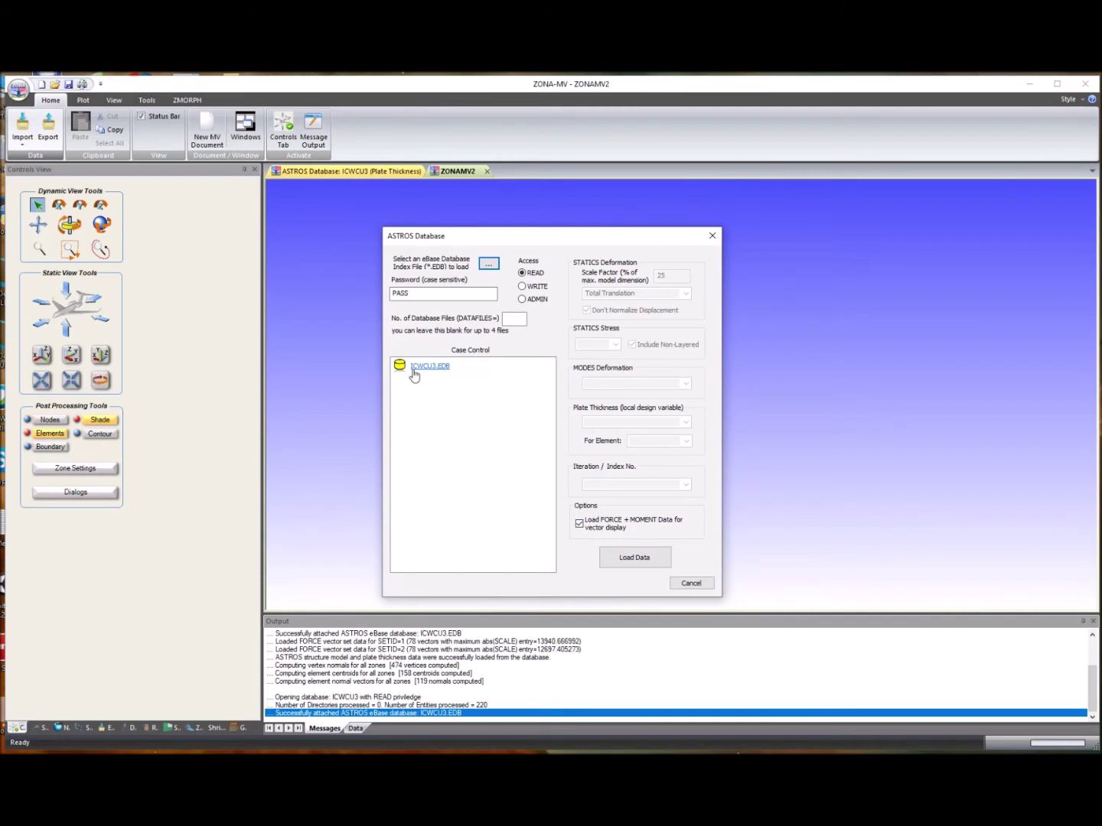
Step: Load Structure Model plate thickness for Iteration 20
left_click(428, 368)
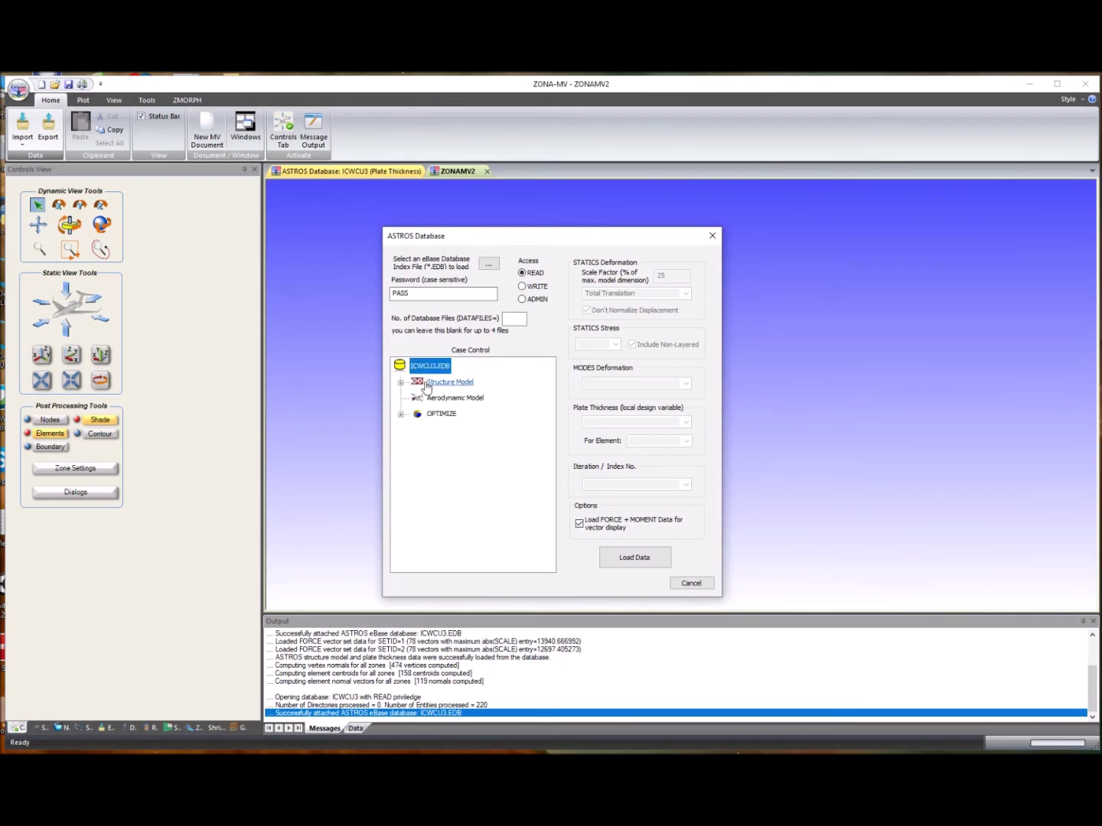
left_click(436, 382)
left_click(443, 398)
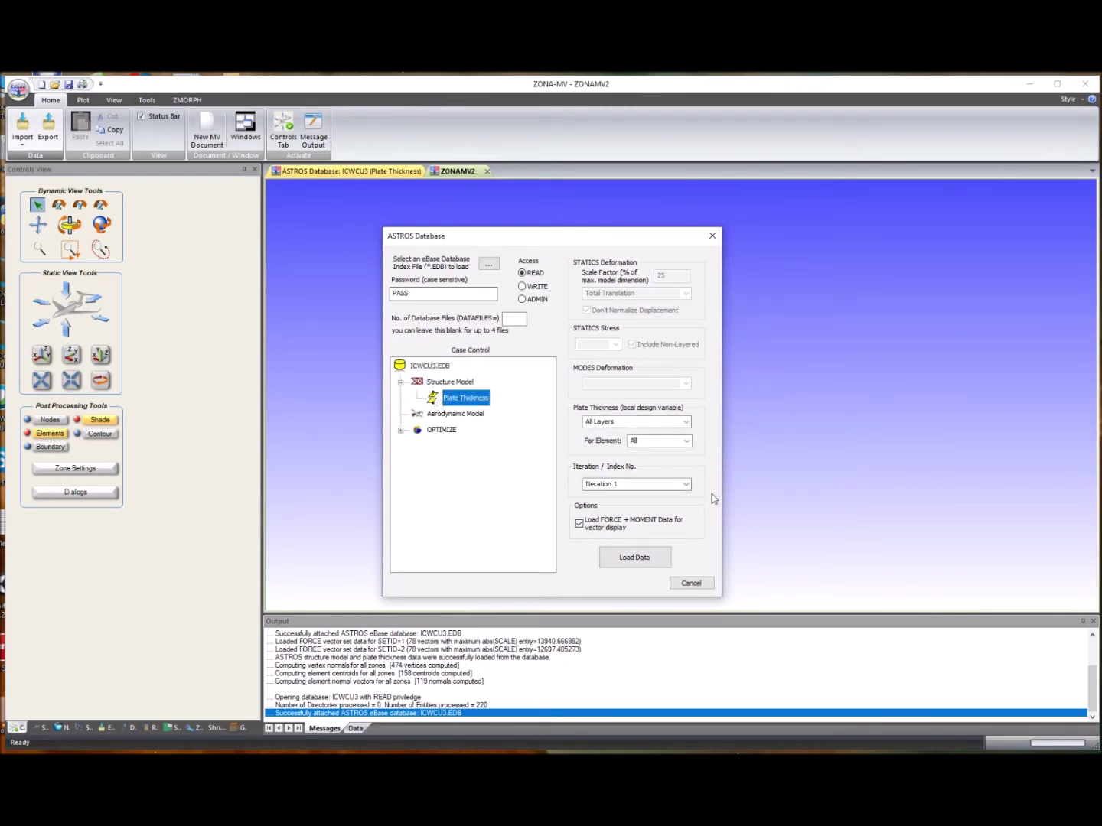
left_click(685, 486)
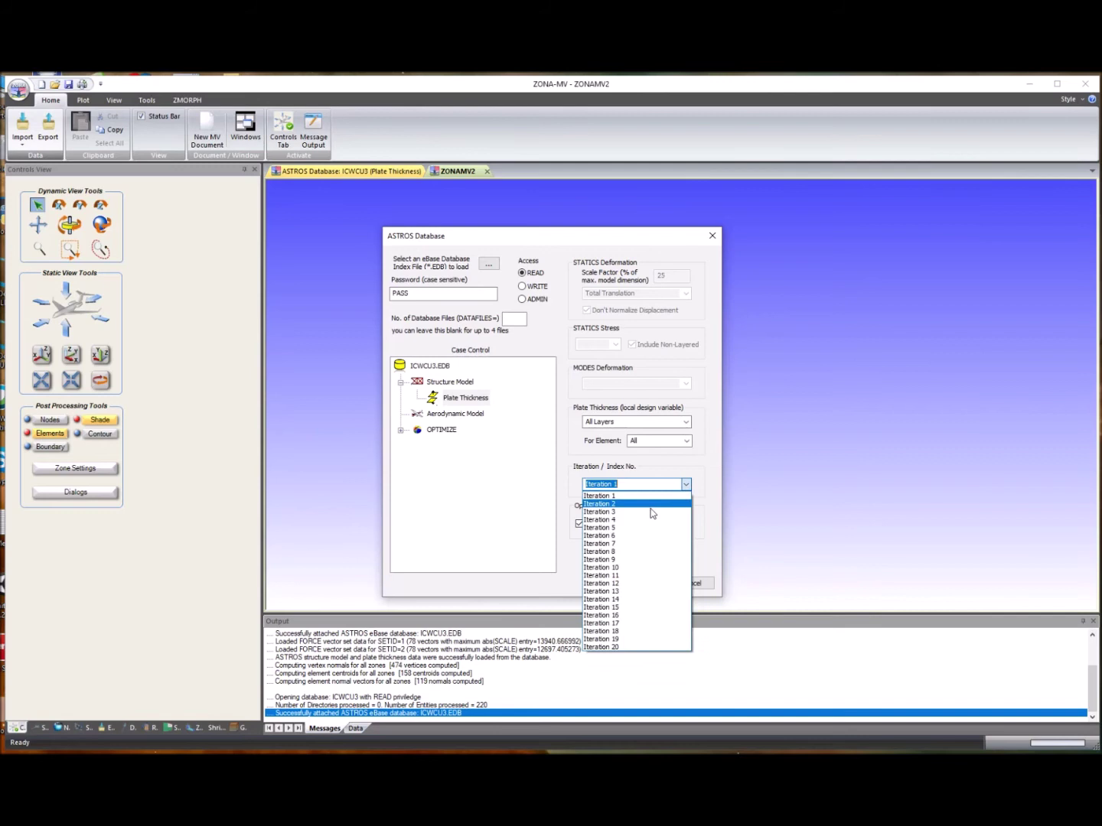
left_click(622, 648)
left_click(627, 559)
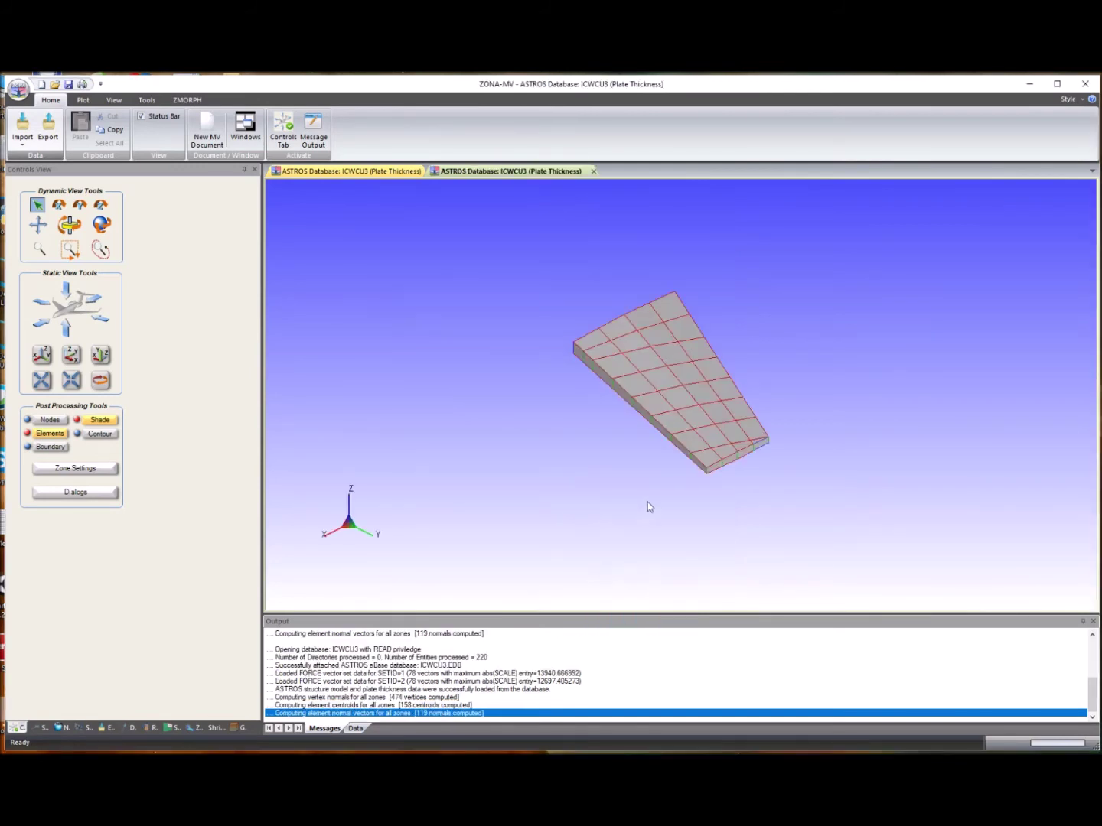
Step: Contour the Iteration 20 wing by plate thickness (0 to 0.1517) and rotate it for inspection
left_click(109, 439)
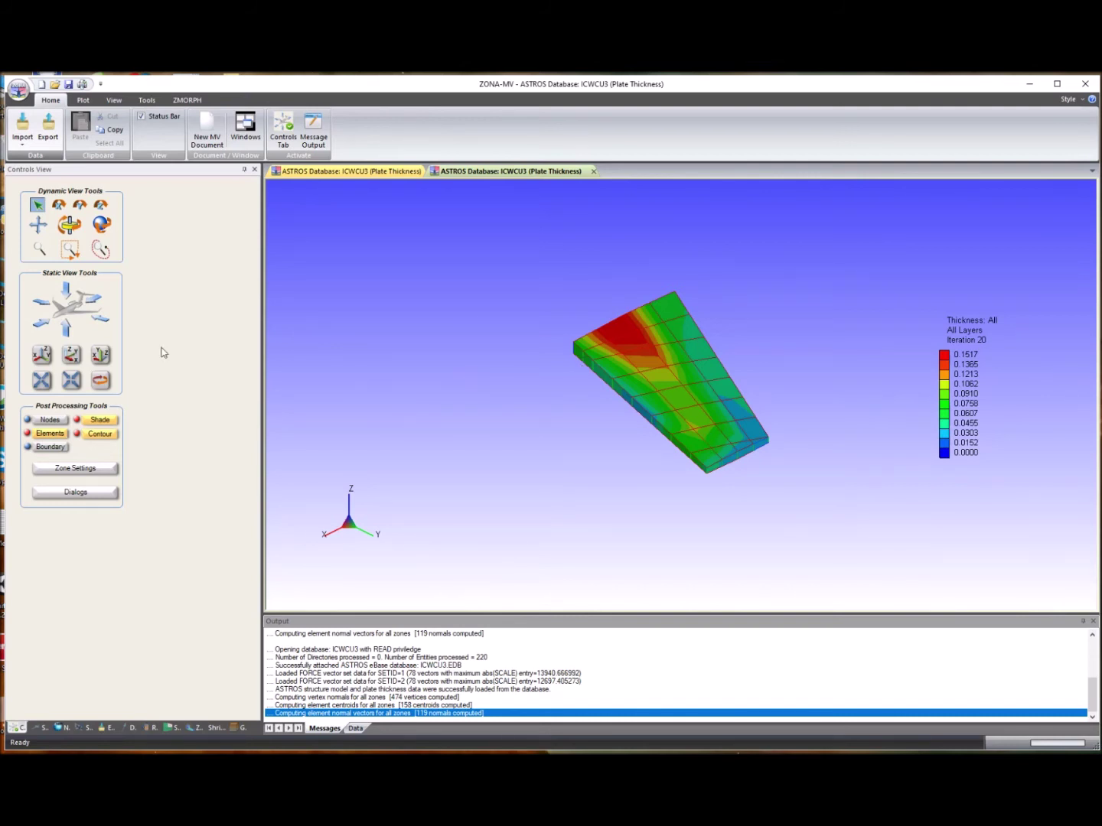
left_click(101, 224)
left_click_drag(563, 437, 586, 449)
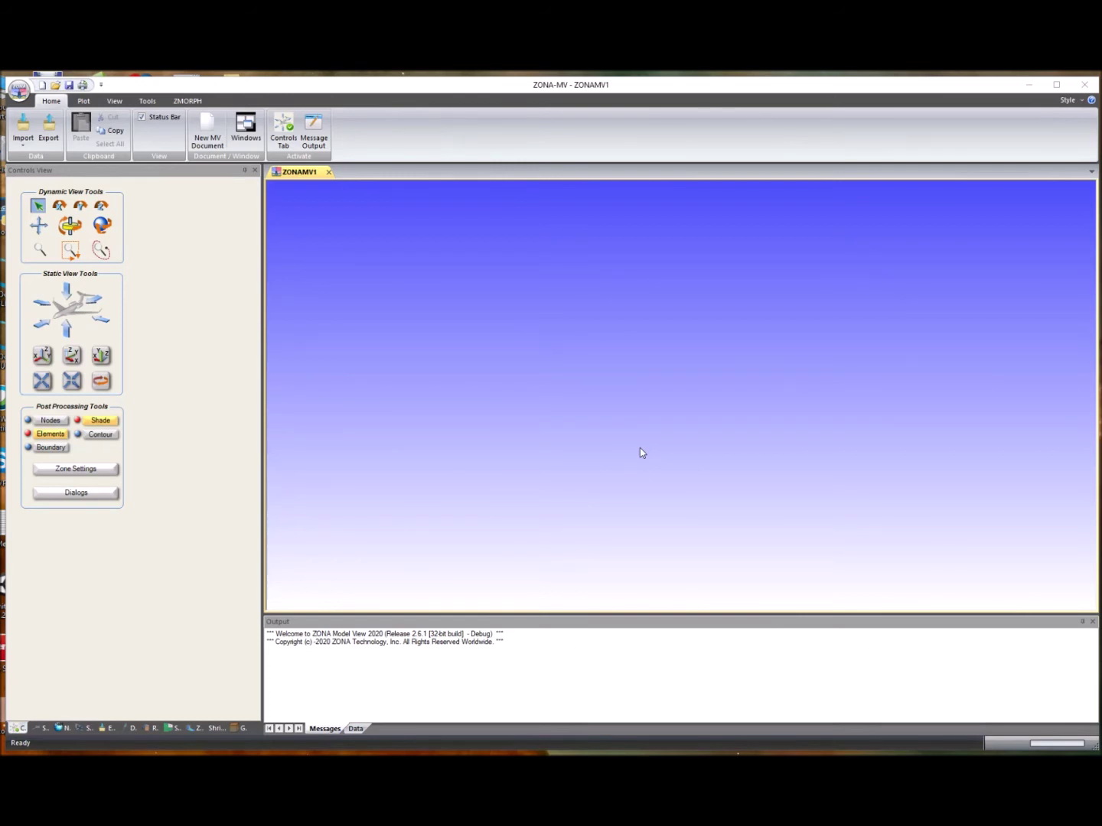
Step: Highlight STRESS=ALL on the PRINT line and STRESS=4000 on the SAERO line in GBJ_main_optj2.d
left_click_drag(535, 223, 498, 207)
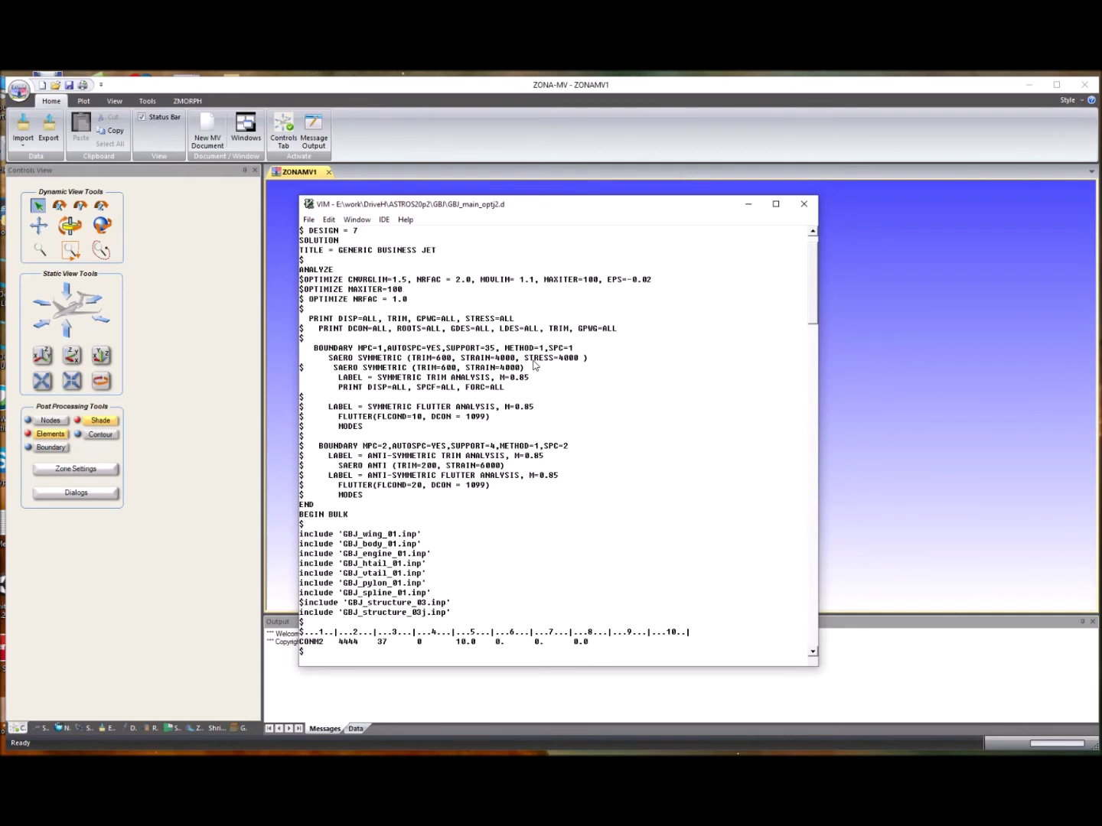
left_click_drag(465, 320, 515, 321)
left_click_drag(525, 357, 579, 359)
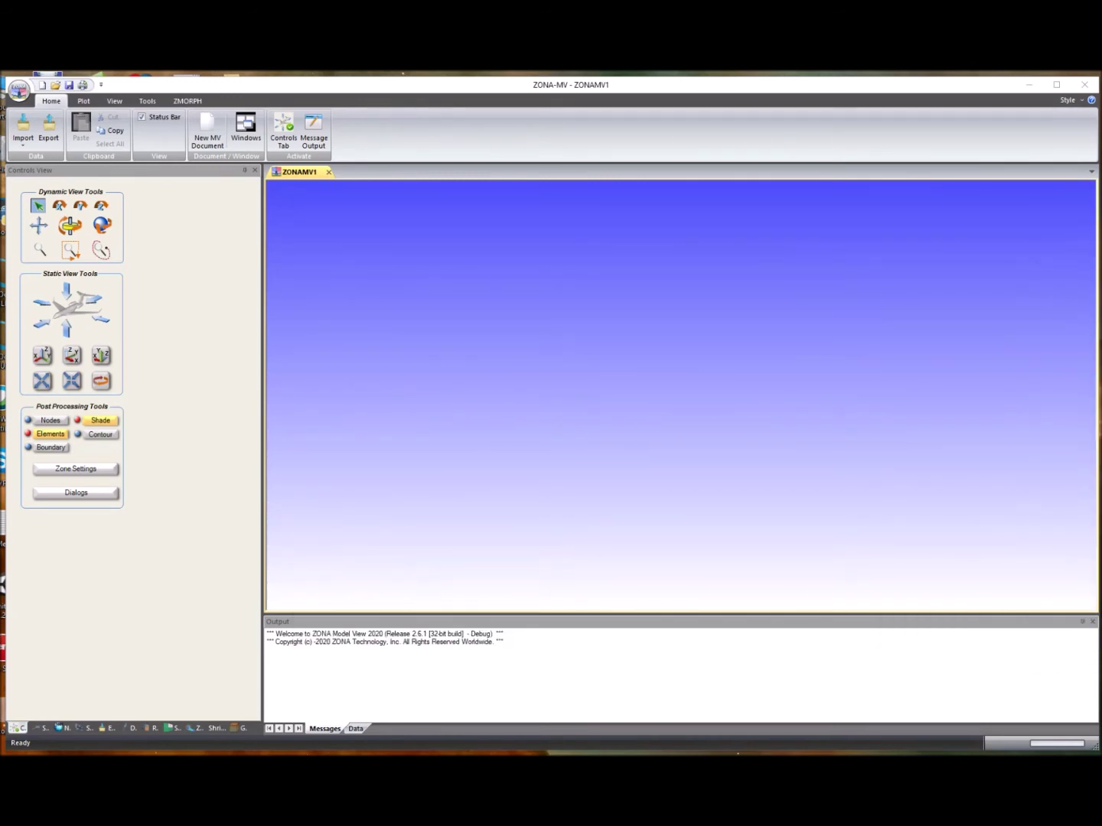
Step: Attach GBJMAIN.EDB and expand ANALYZE > BOUNDARY 1 > SAERO subcase 1
left_click(23, 128)
left_click(37, 162)
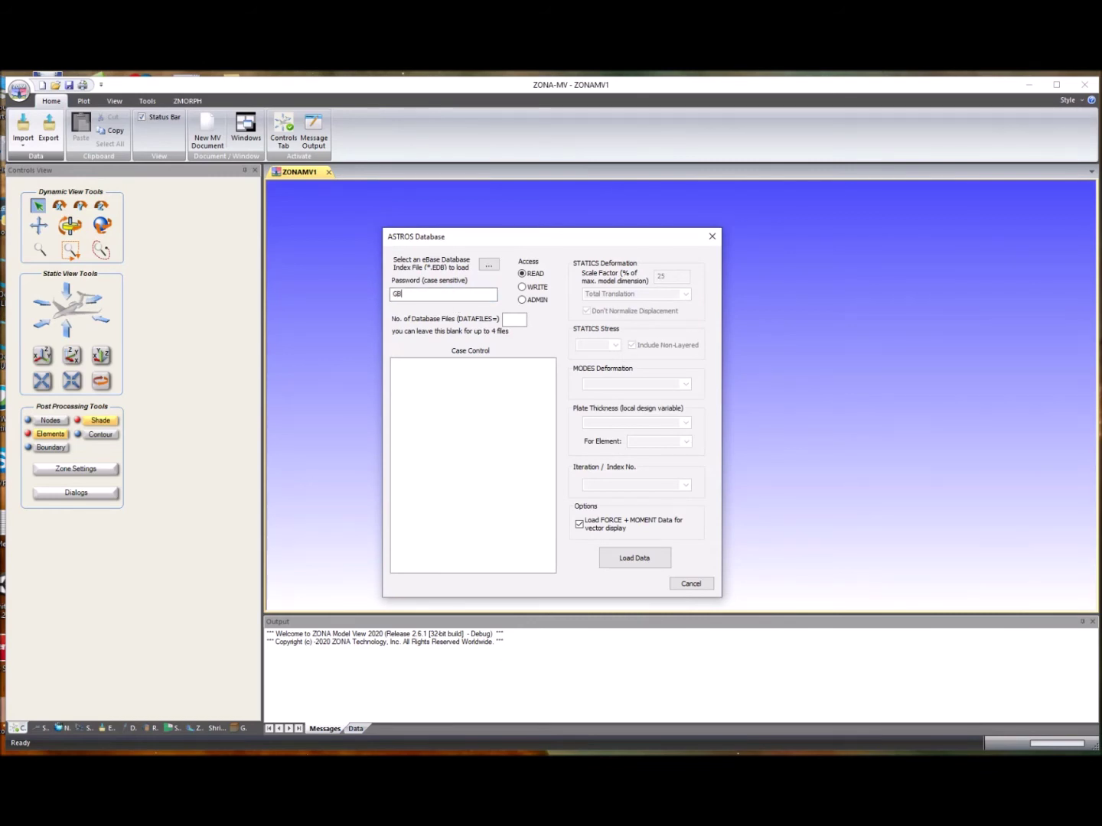
left_click(494, 267)
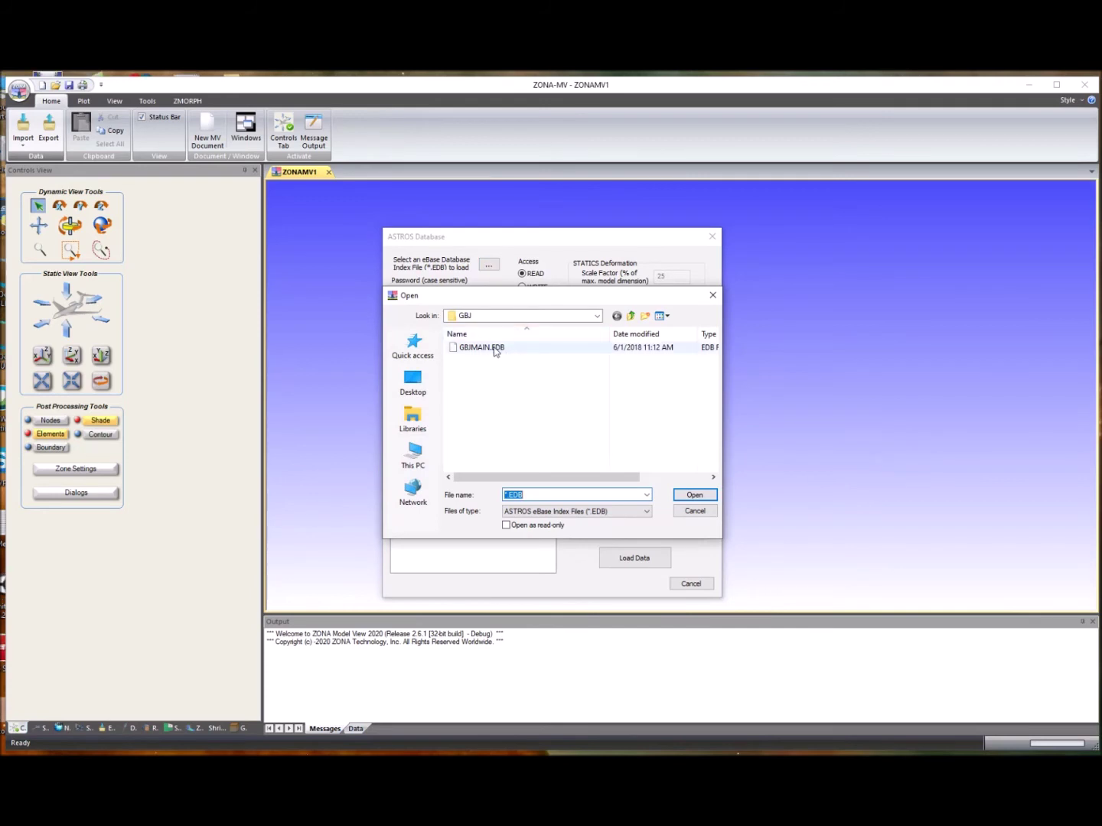
left_click(497, 349)
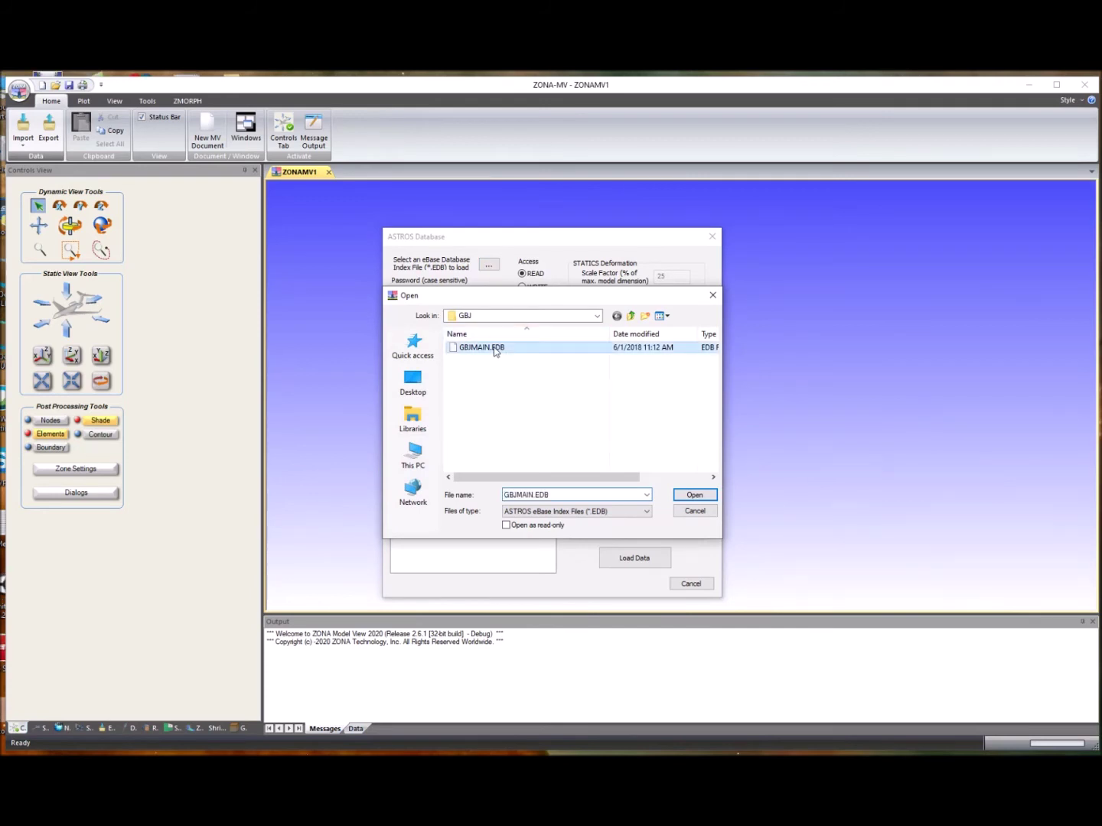
left_click(694, 495)
double_click(425, 370)
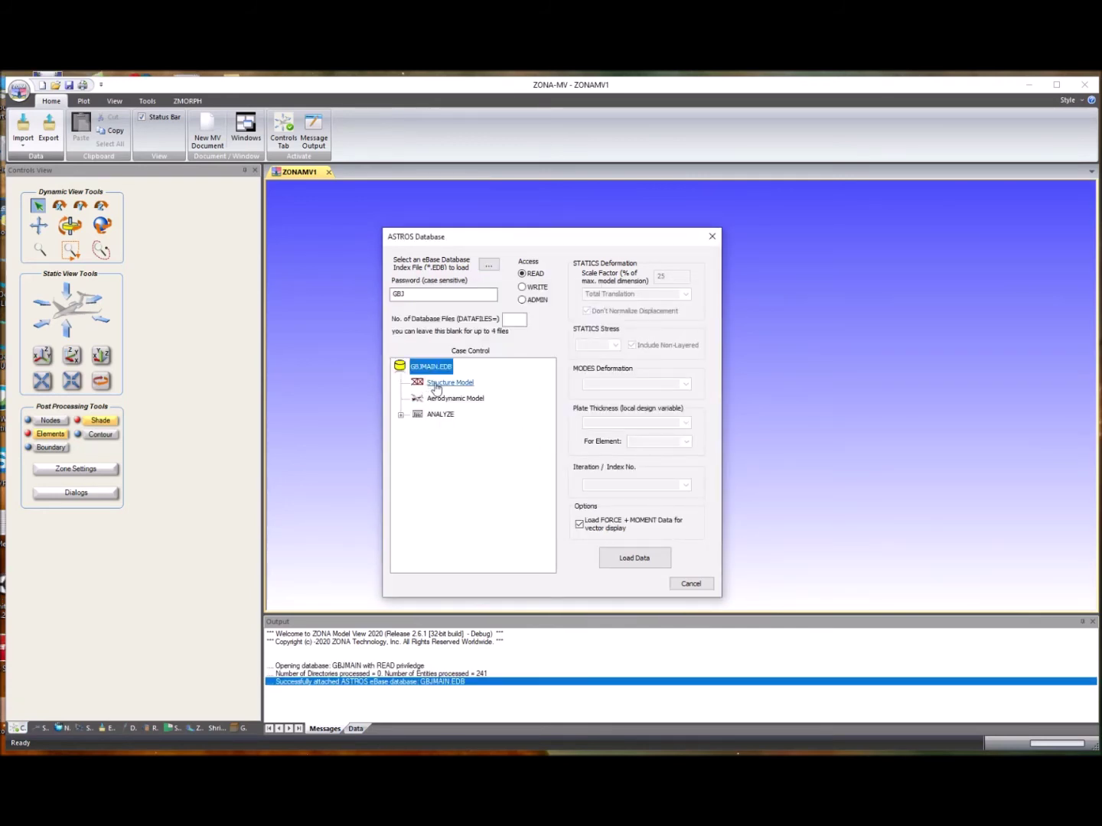
left_click(401, 415)
left_click(417, 431)
left_click(434, 446)
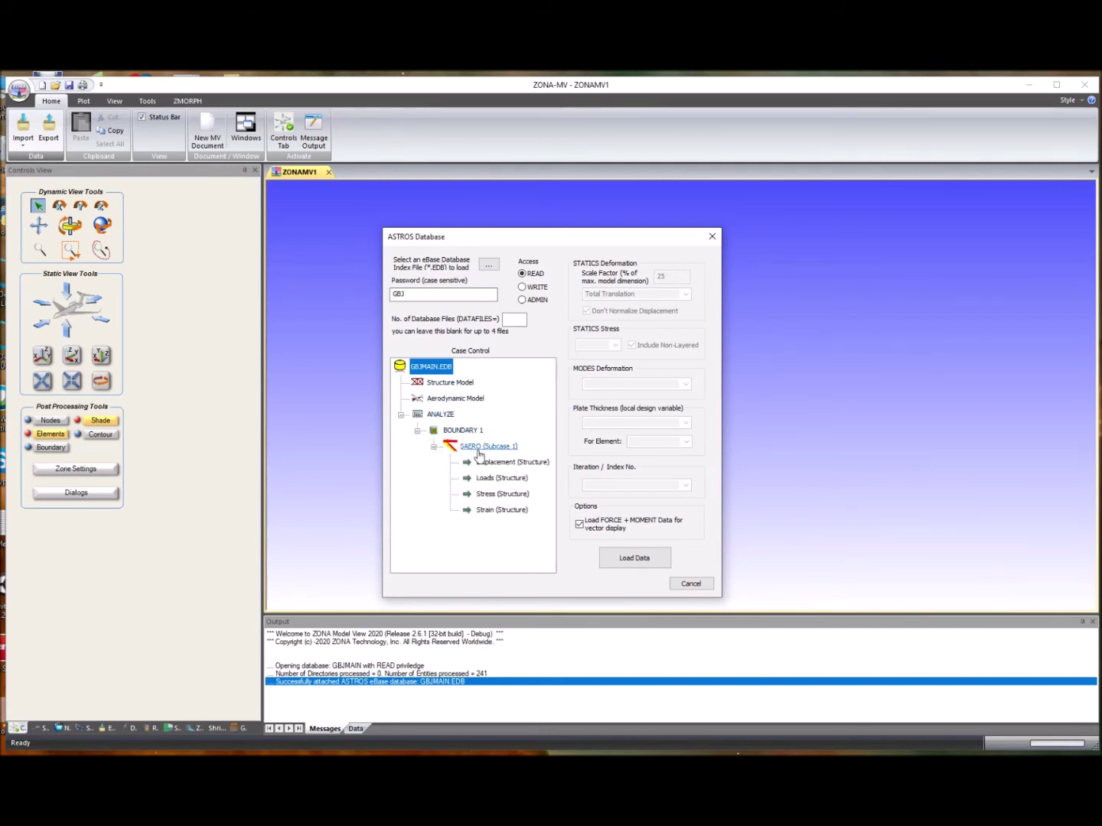
Step: Load Stress results for Layer 0 plus non-layered elements, CQUAD4, Final Analysis
left_click(508, 496)
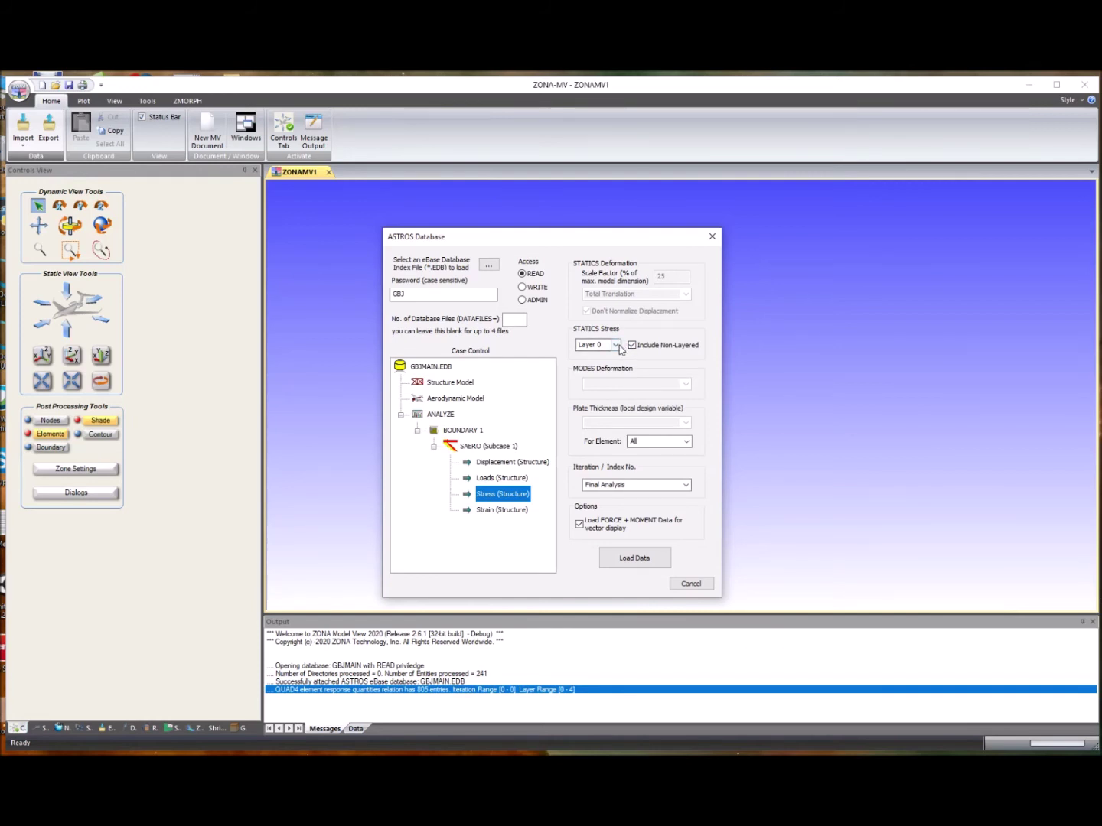
left_click(615, 345)
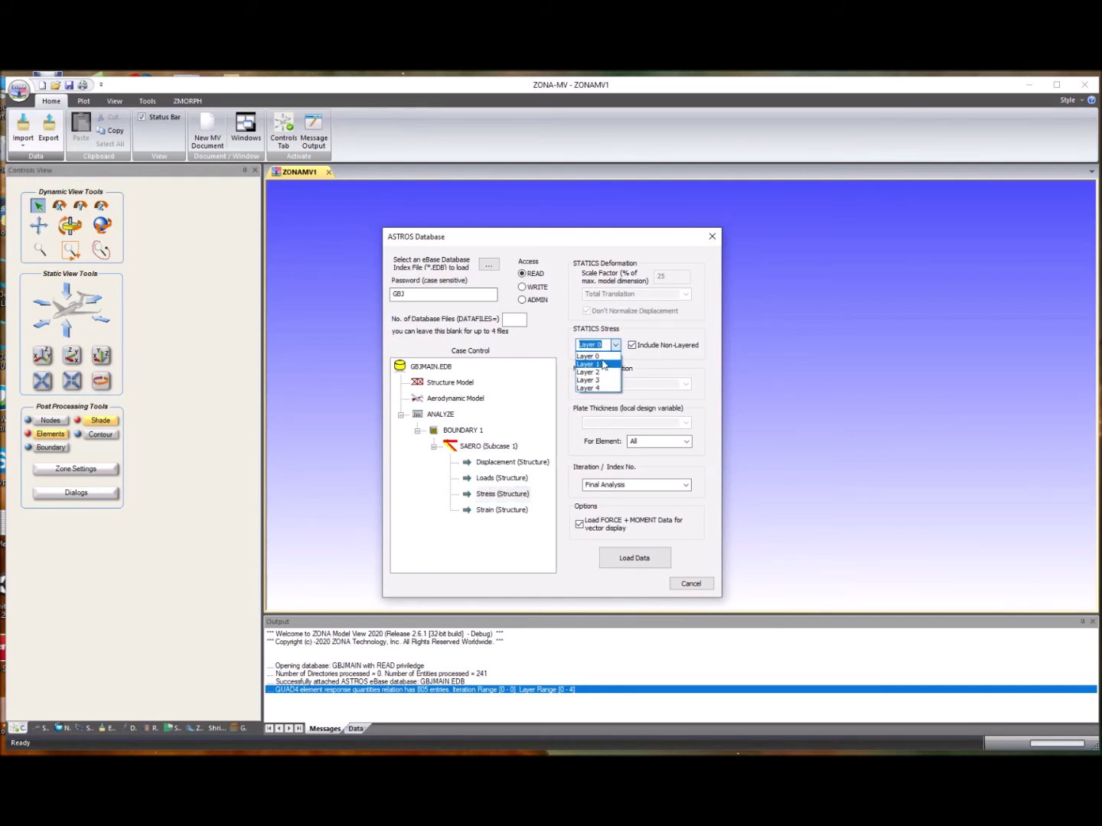
left_click(587, 357)
left_click(632, 345)
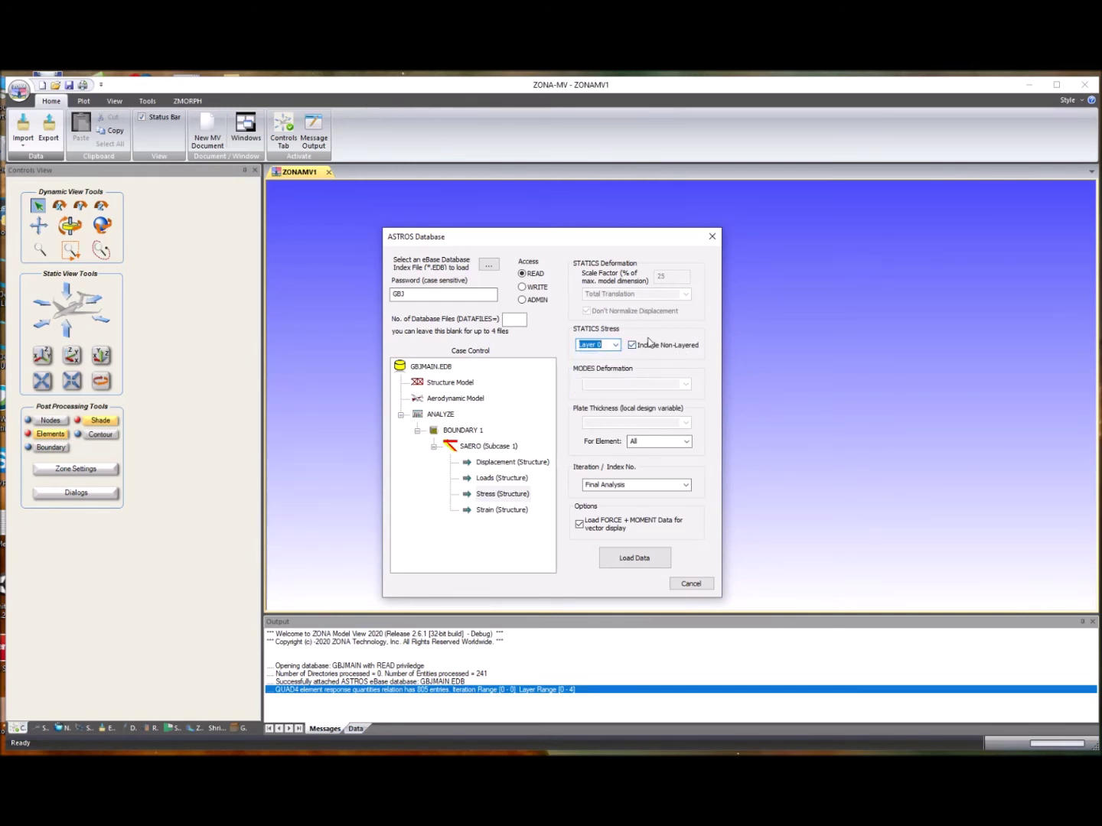
left_click(686, 441)
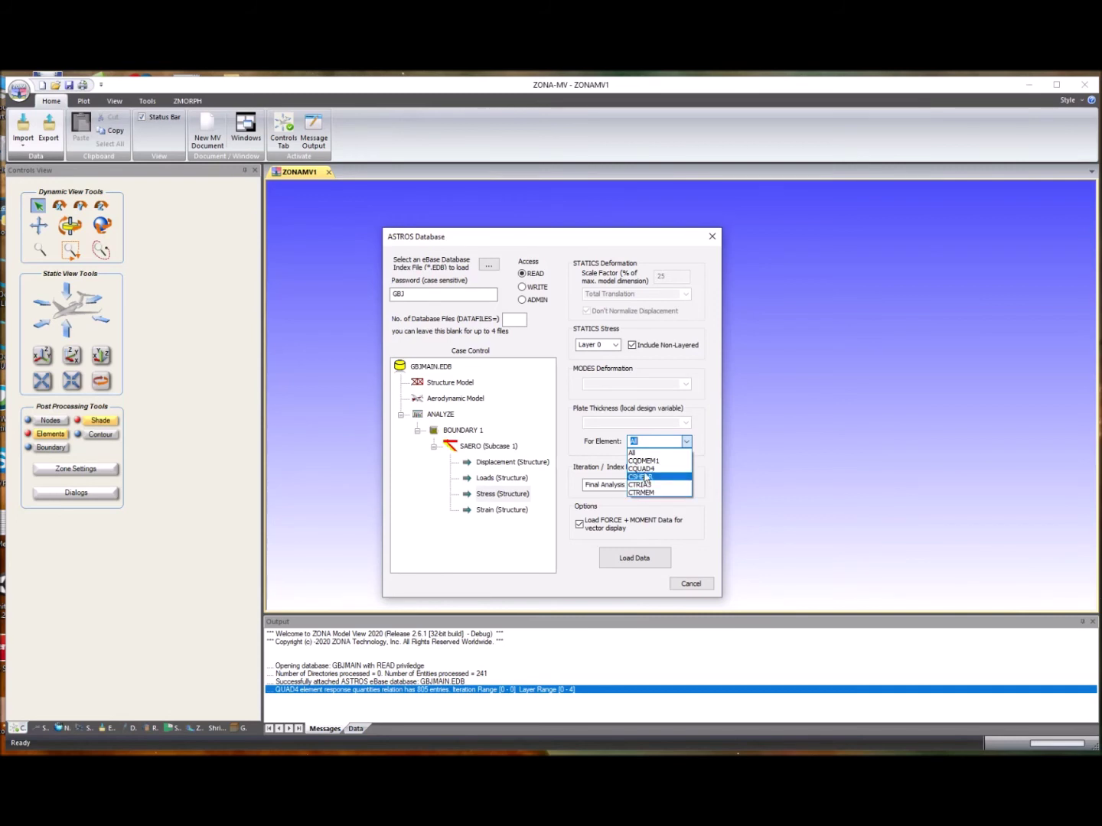
left_click(641, 468)
left_click(685, 485)
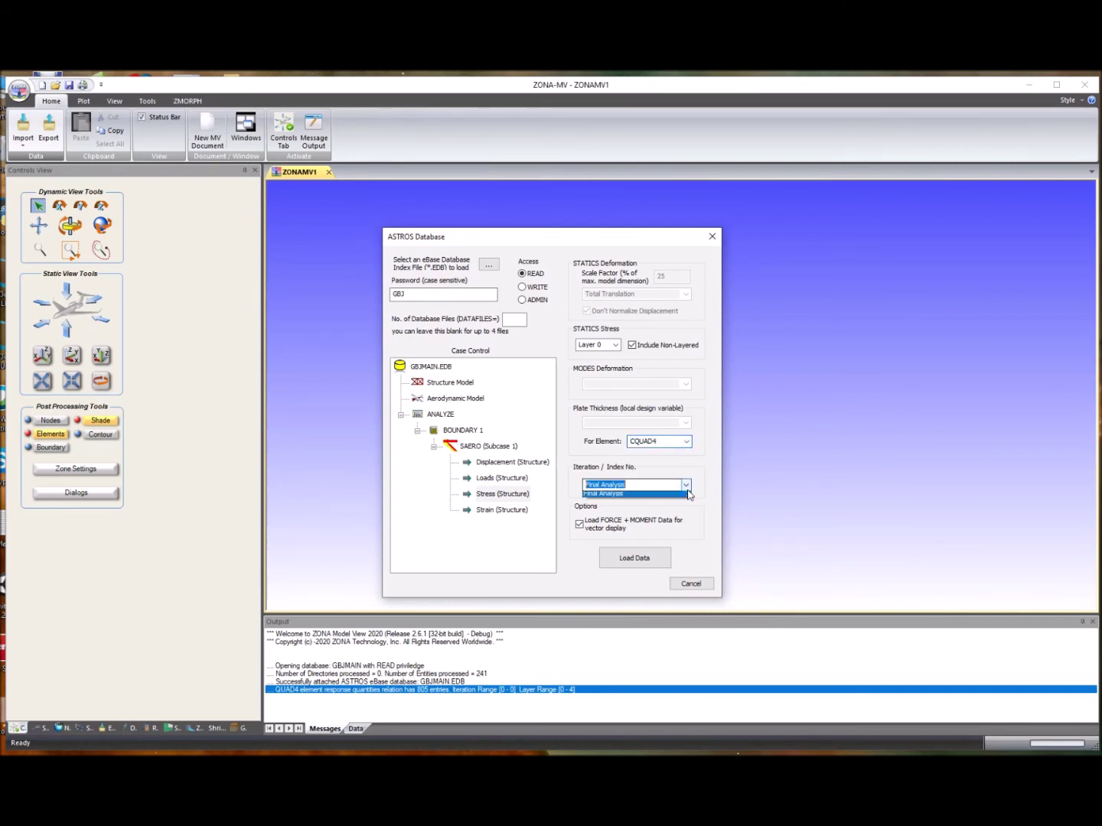
left_click(634, 496)
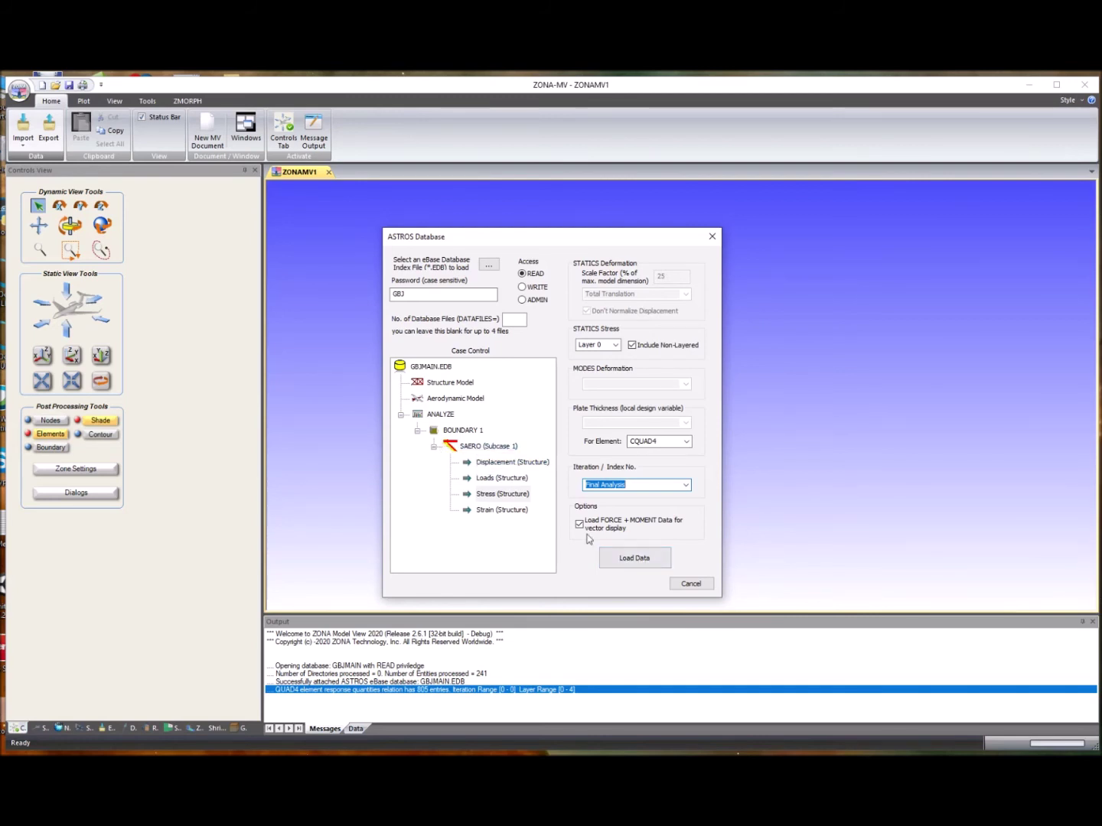
left_click(634, 563)
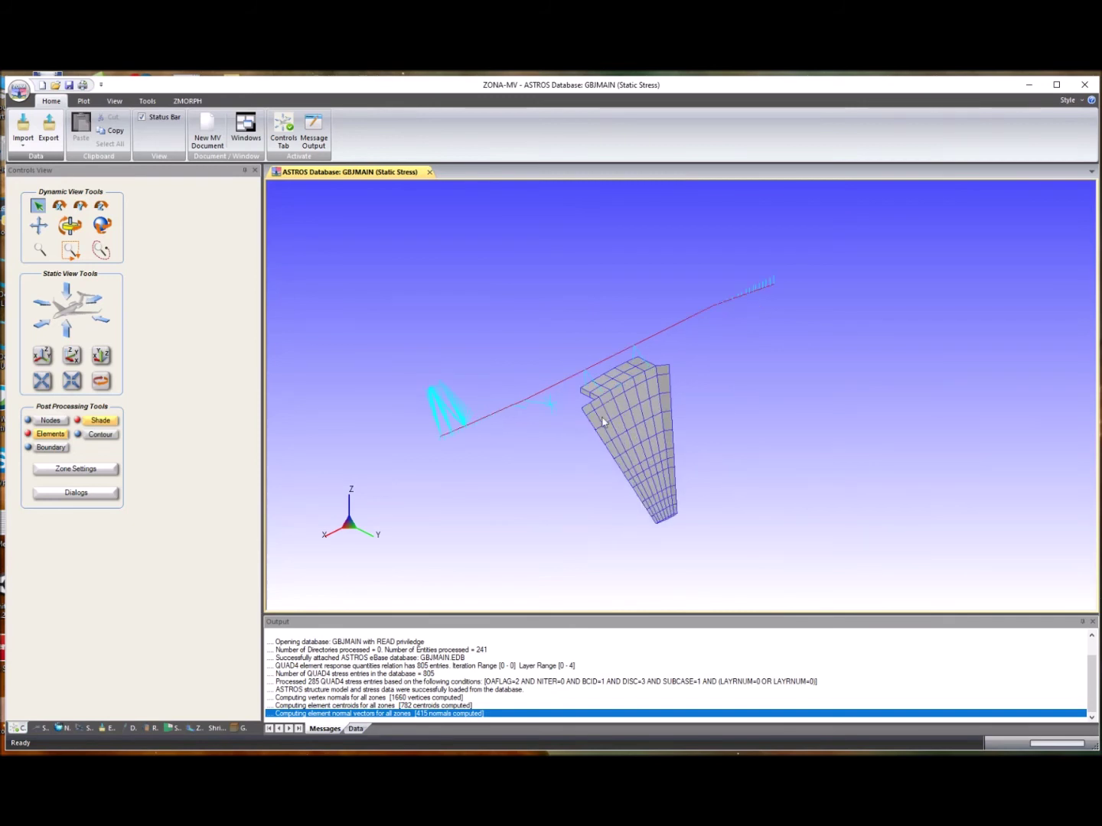
Step: Contour the wing by variable 13:von Mises with 31 levels
left_click(101, 435)
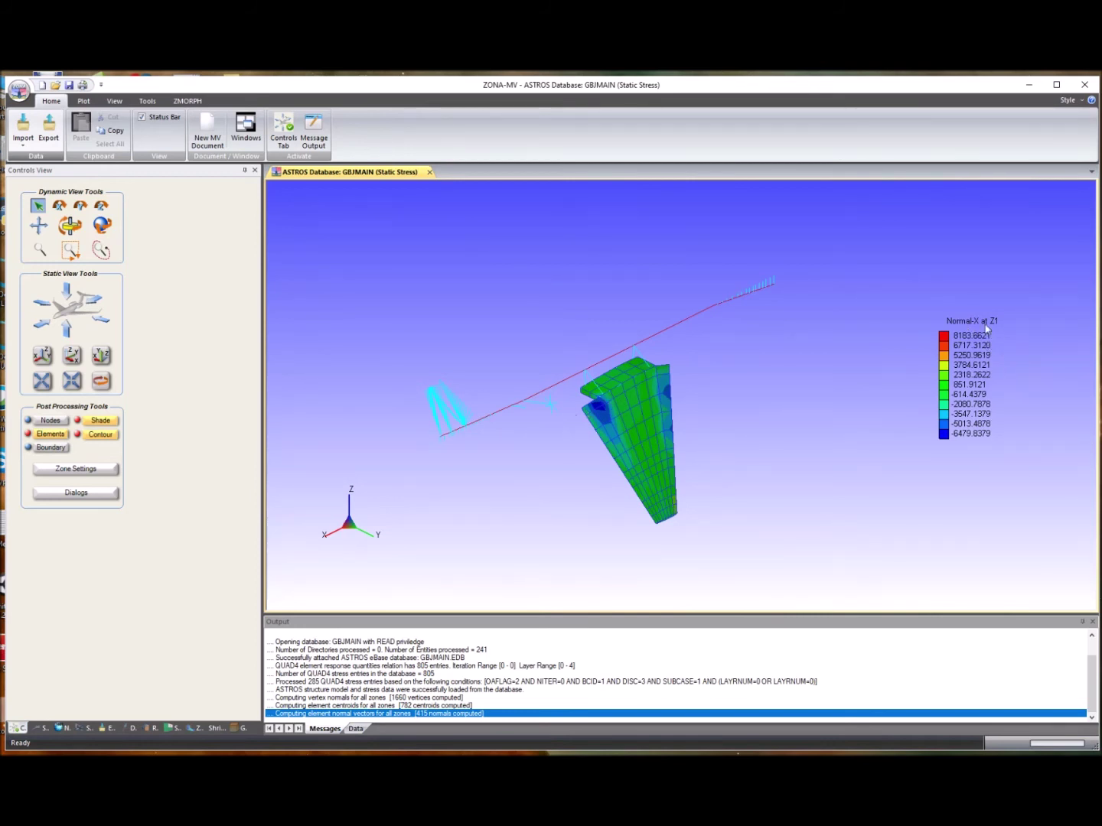
double_click(979, 376)
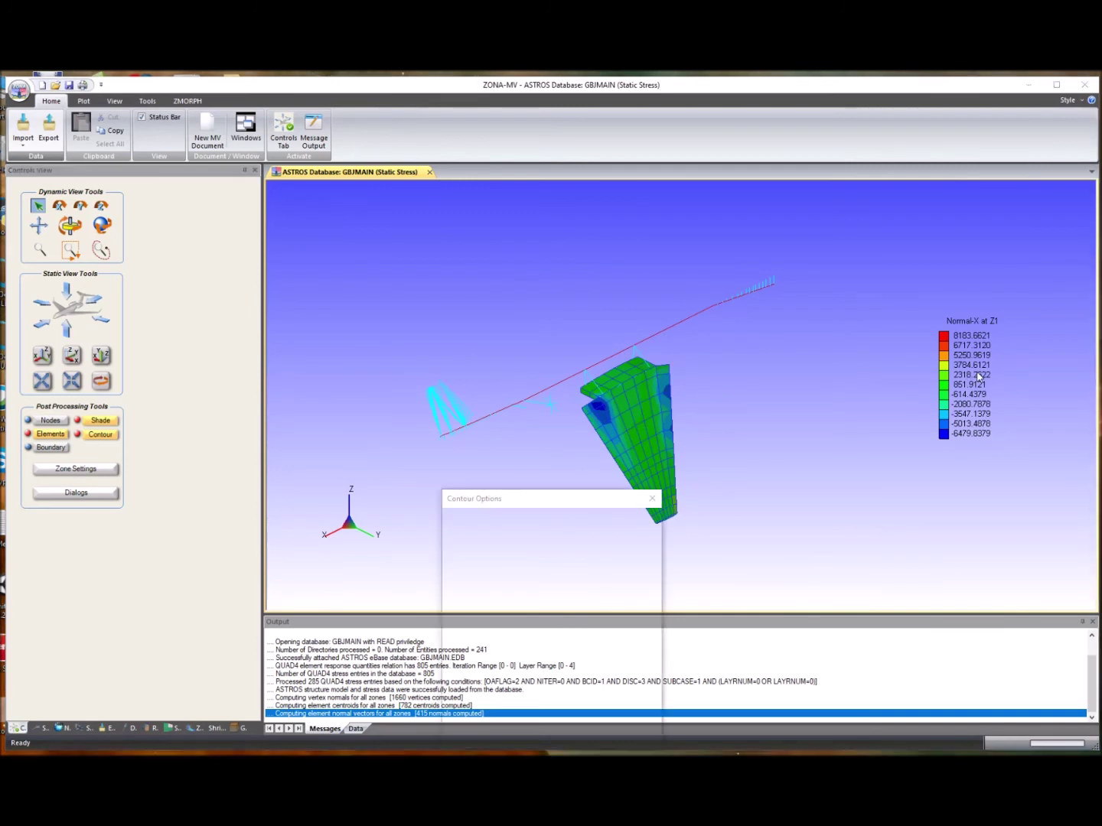
left_click_drag(597, 499, 406, 368)
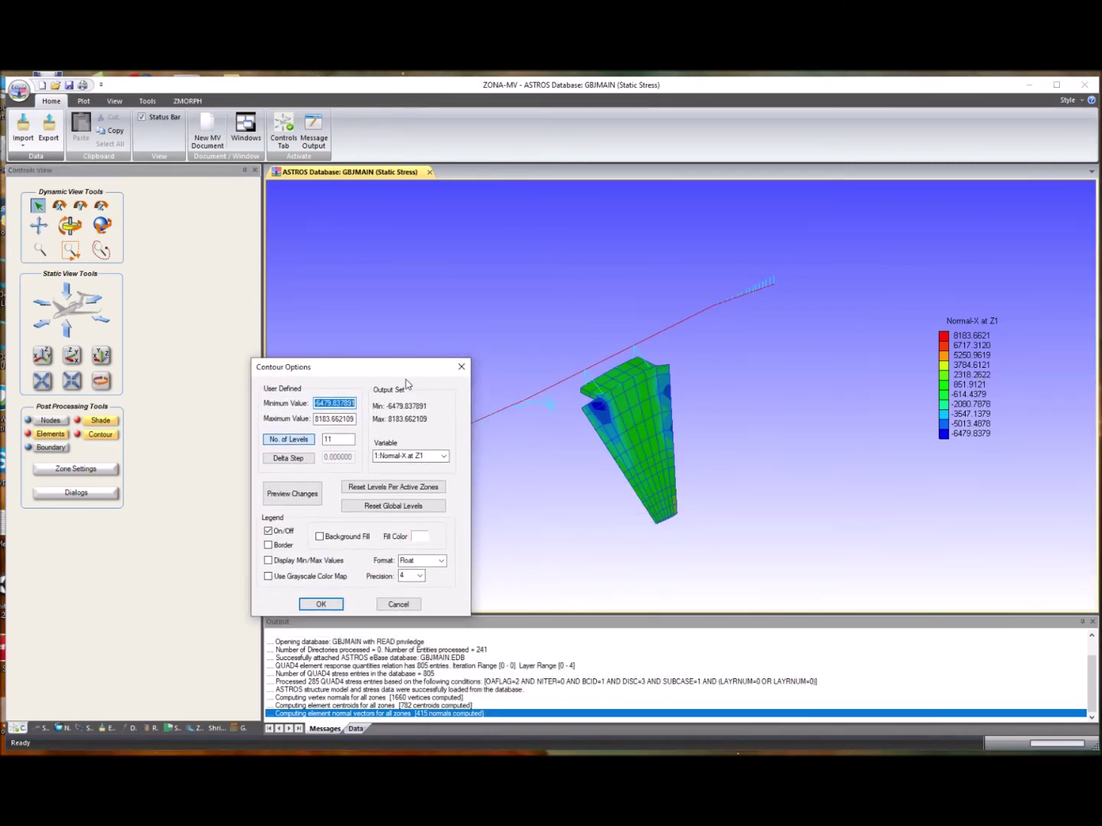
left_click(443, 456)
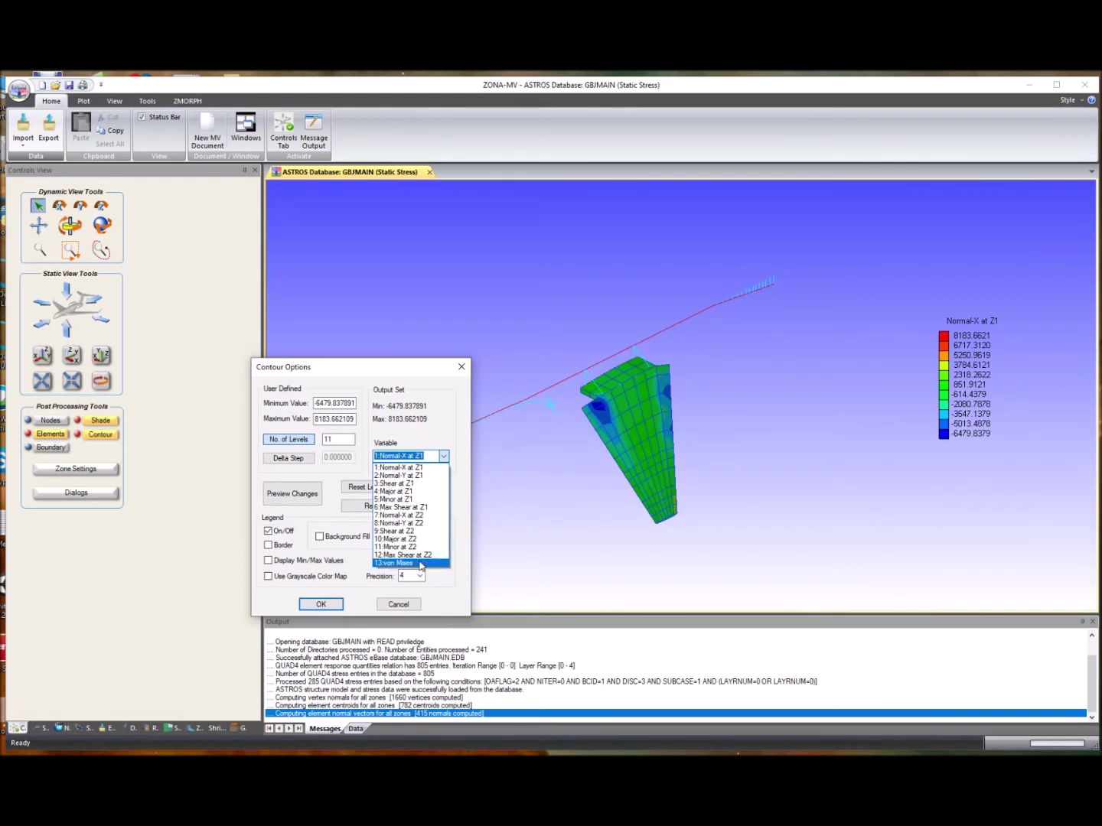
left_click(420, 566)
double_click(328, 439)
type("31")
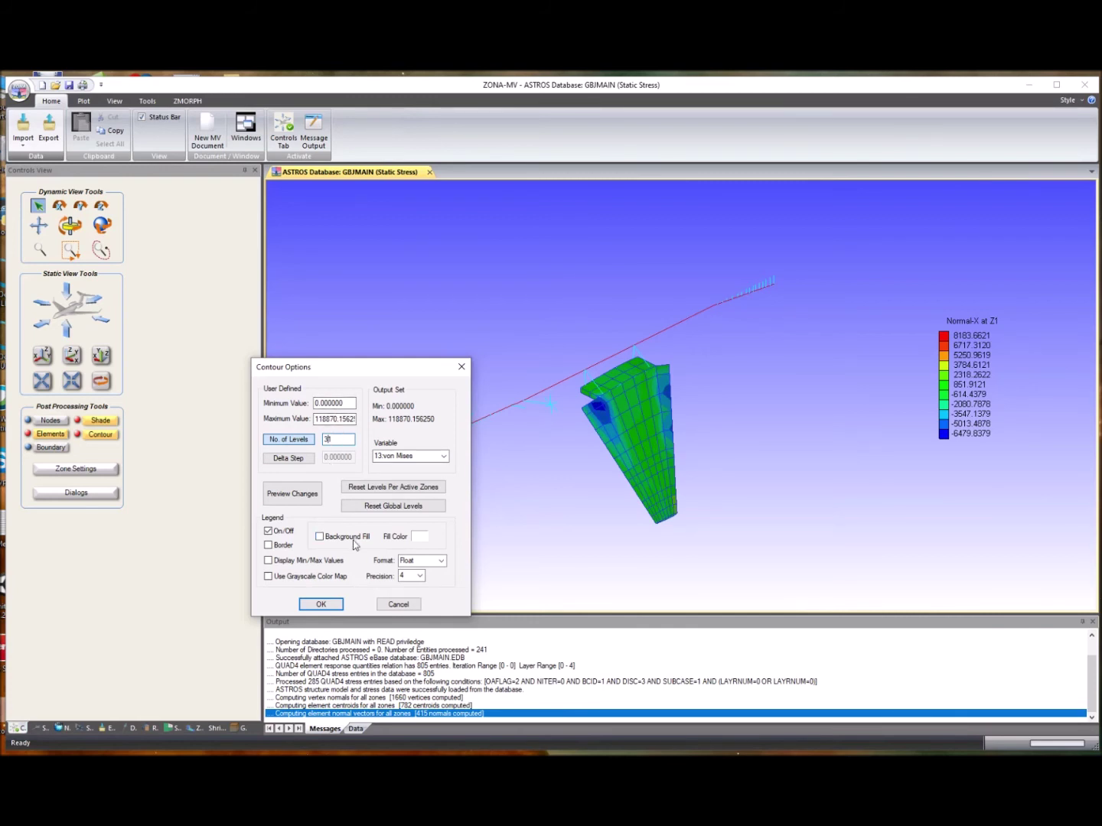
left_click(321, 604)
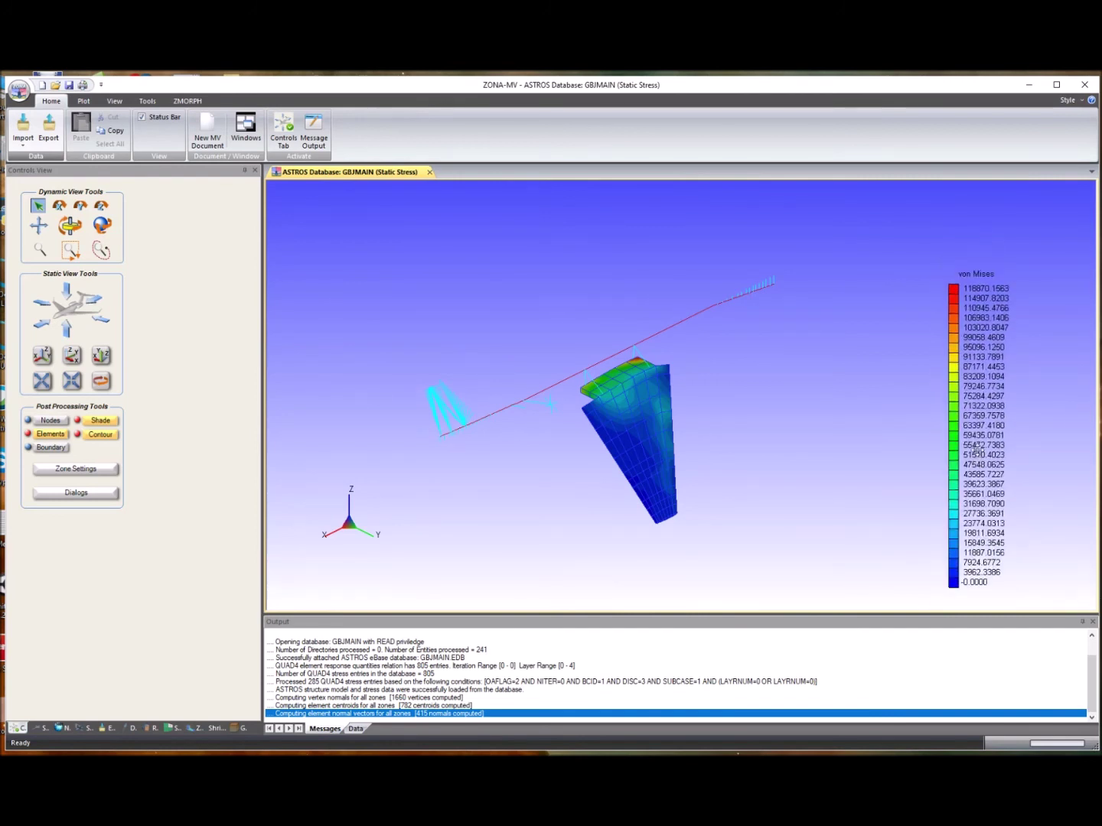
Step: Raise the von Mises legend and rotate the wing to view it from another side
mouse_move(973, 444)
left_mouse_down()
mouse_move(979, 390)
mouse_move(966, 430)
mouse_move(977, 416)
left_mouse_up()
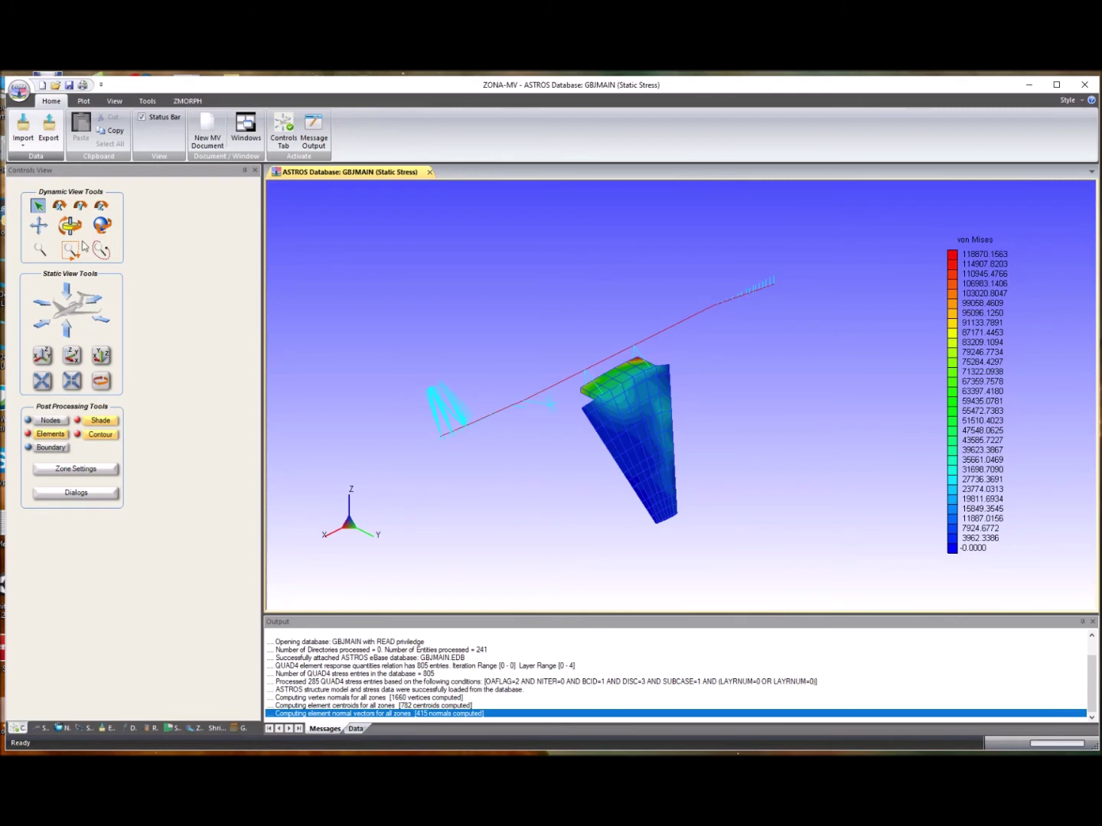
left_click(101, 225)
mouse_move(595, 493)
left_mouse_down()
mouse_move(612, 482)
mouse_move(588, 460)
mouse_move(592, 482)
left_mouse_up()
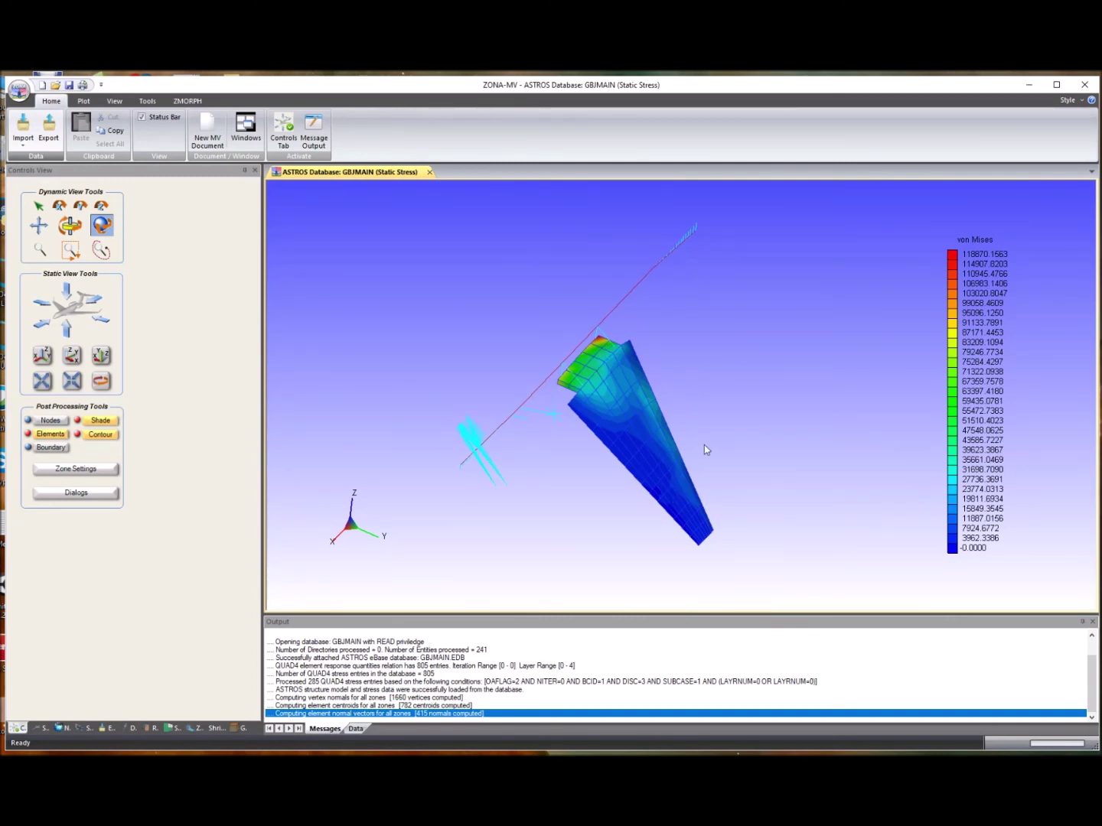
left_click_drag(710, 458, 730, 503)
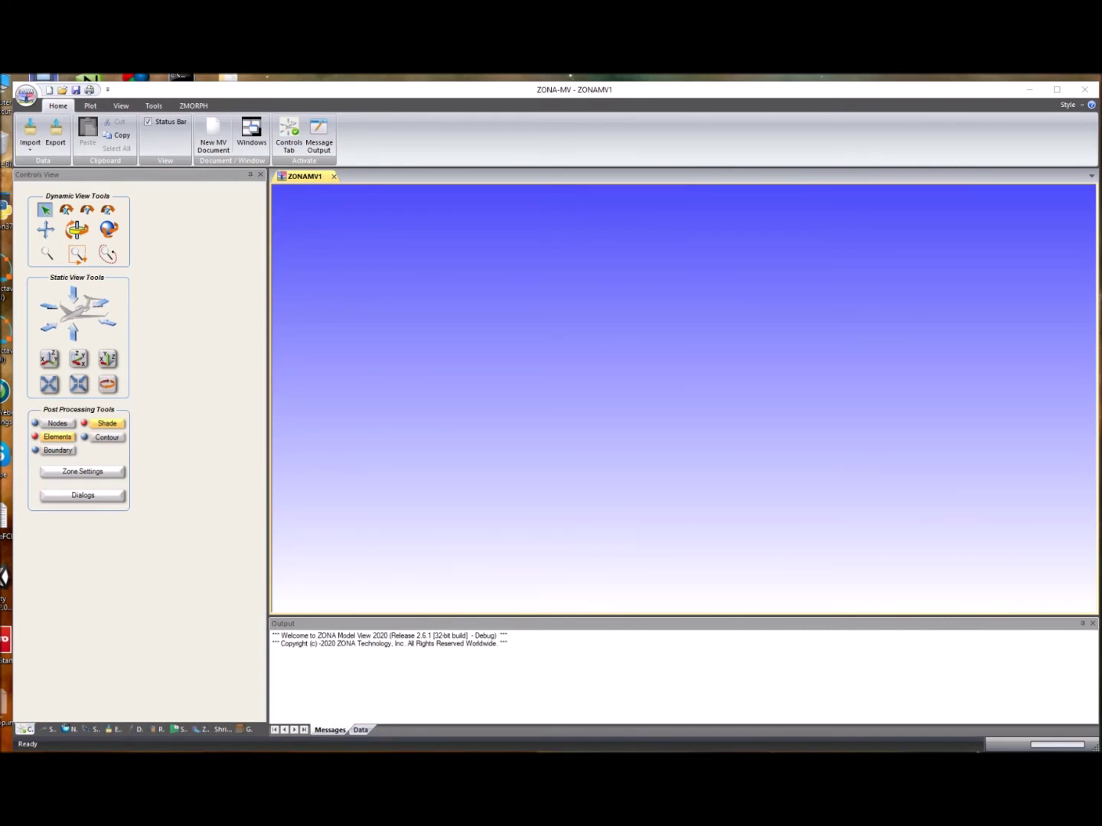
key("alt+Tab")
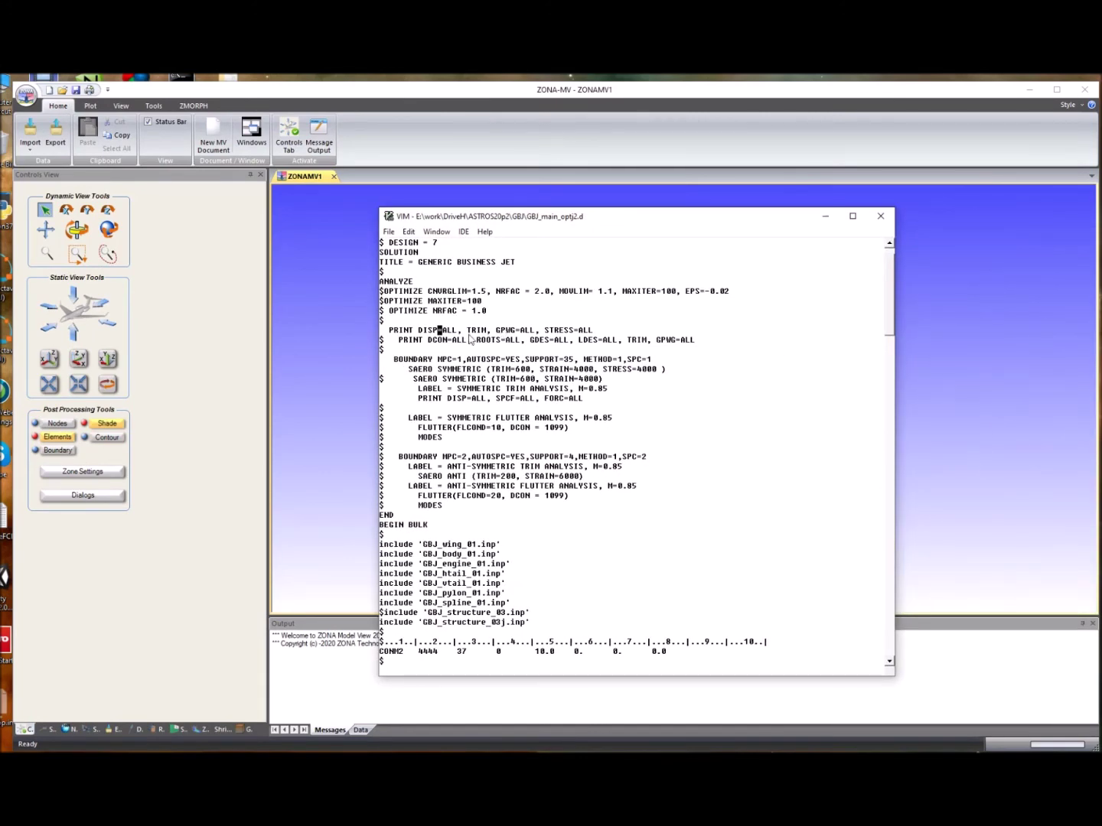
left_click(423, 332)
left_click_drag(423, 334, 458, 341)
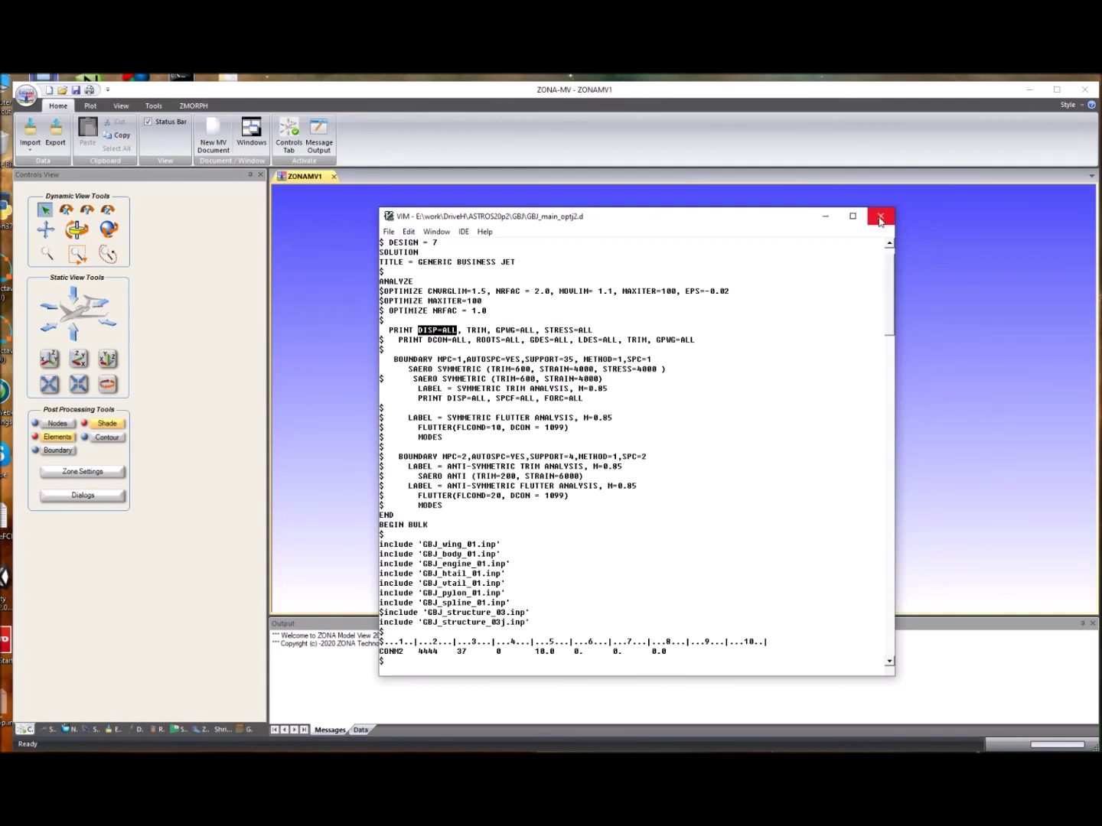
left_click_drag(798, 221, 1101, 222)
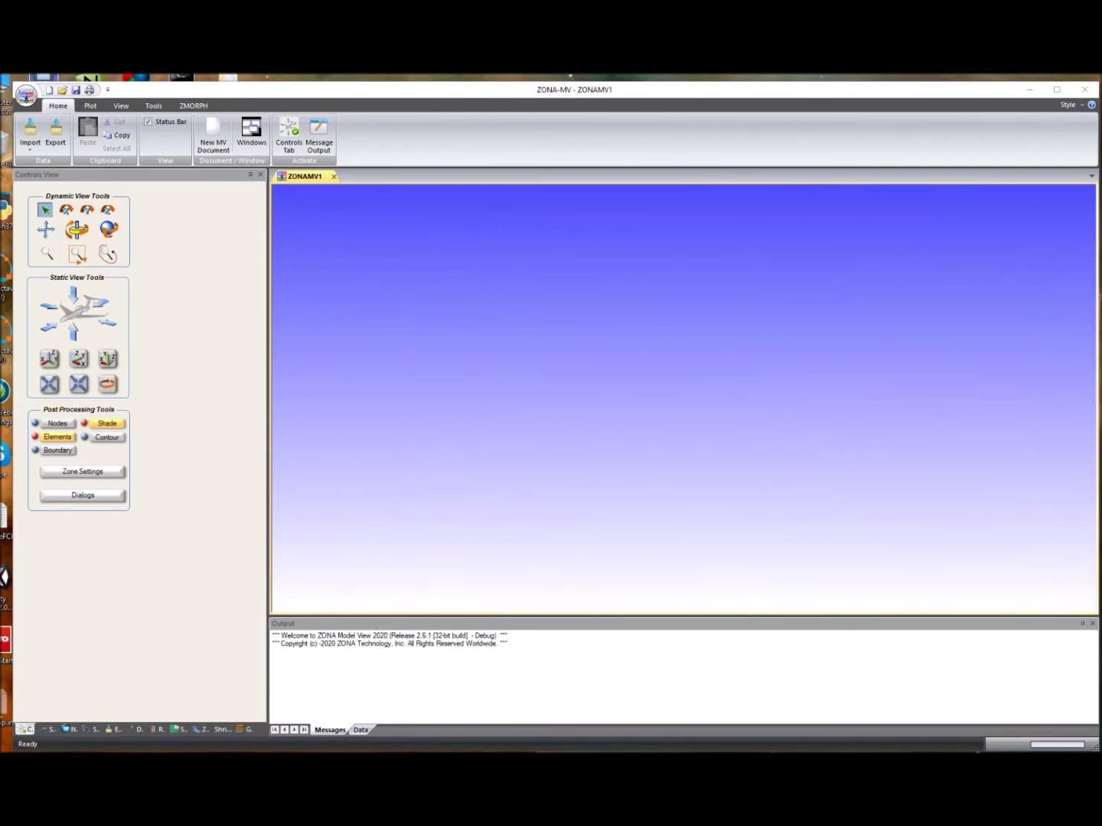
Step: Attach the GBJMAIN.EDB ASTROS database, entering the database password
left_click(30, 134)
left_click(46, 121)
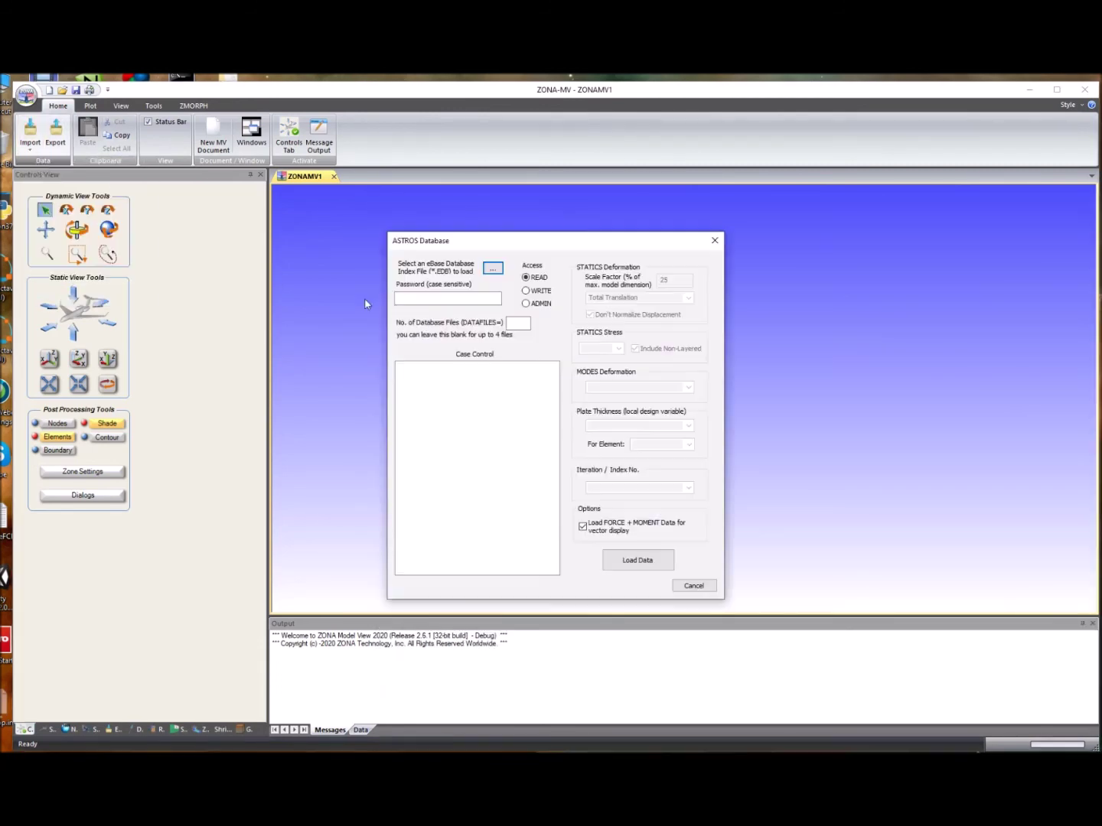
left_click(428, 298)
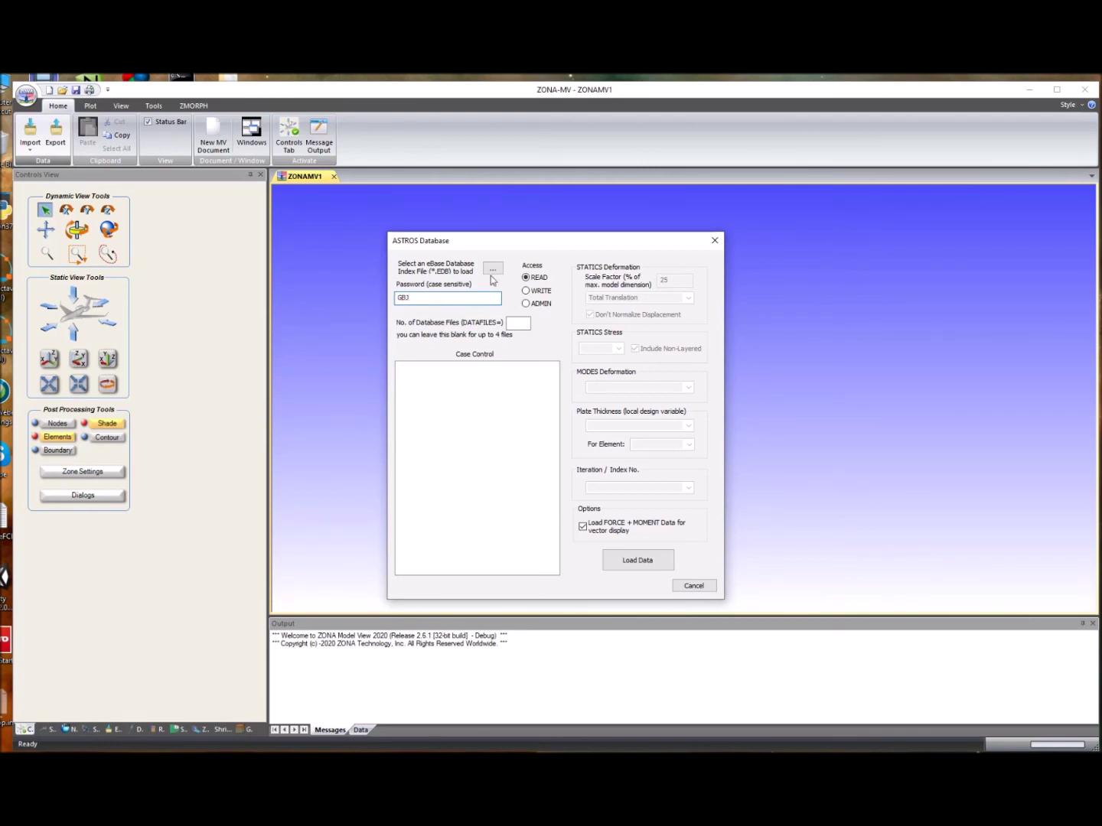
left_click(493, 268)
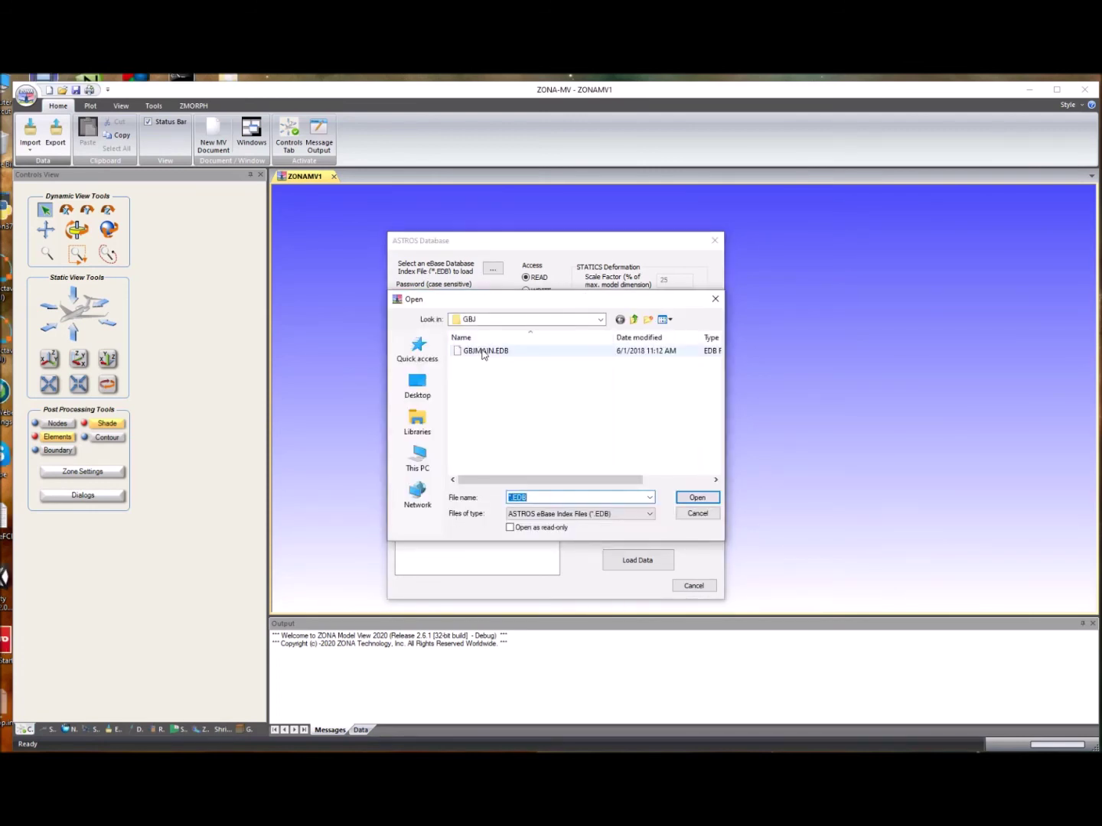
double_click(485, 351)
left_click(432, 372)
Step: Select Structure Displacement under ANALYZE > BOUNDARY 1 > SAERO (Subcase 1)
double_click(432, 372)
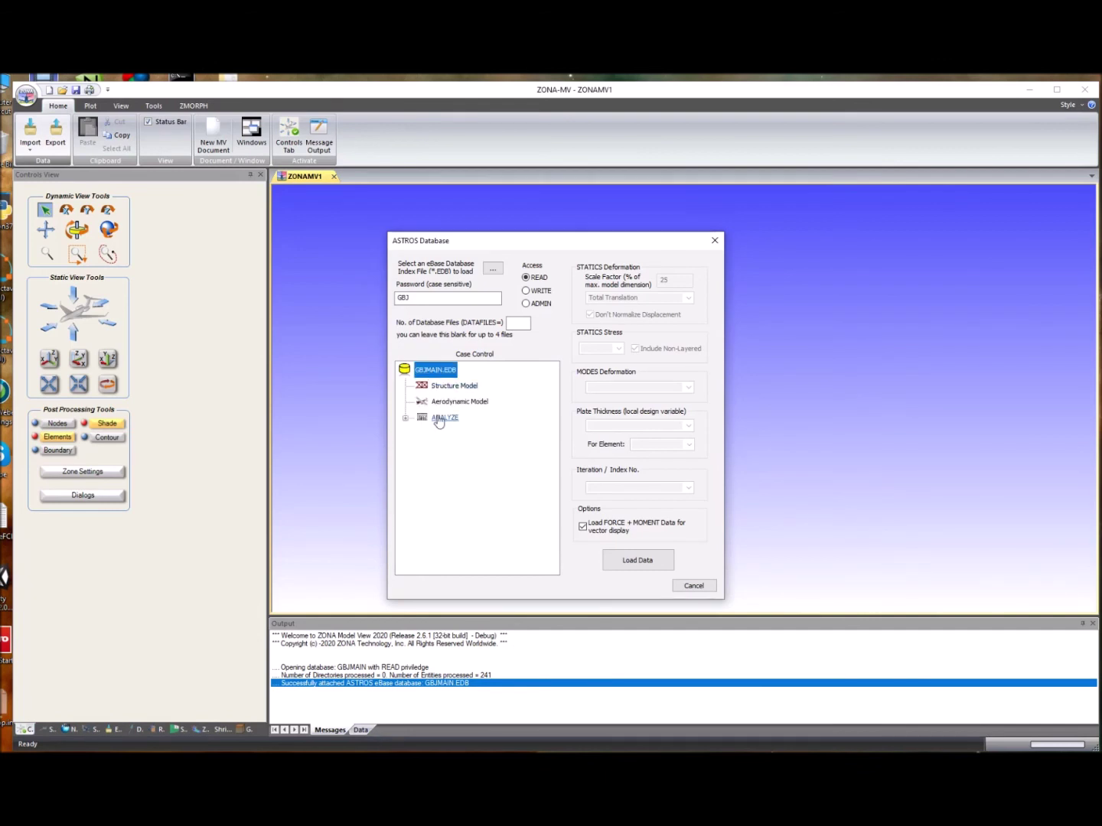
double_click(438, 420)
double_click(459, 433)
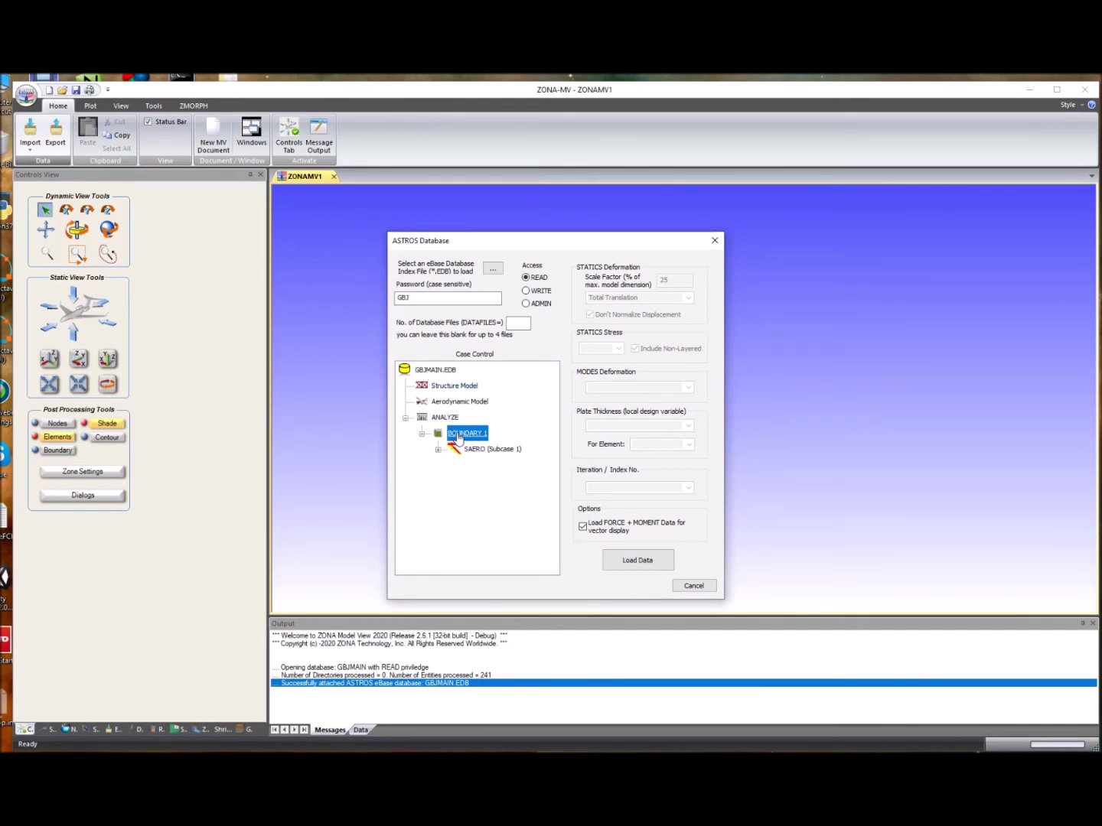
left_click(438, 450)
left_click(476, 450)
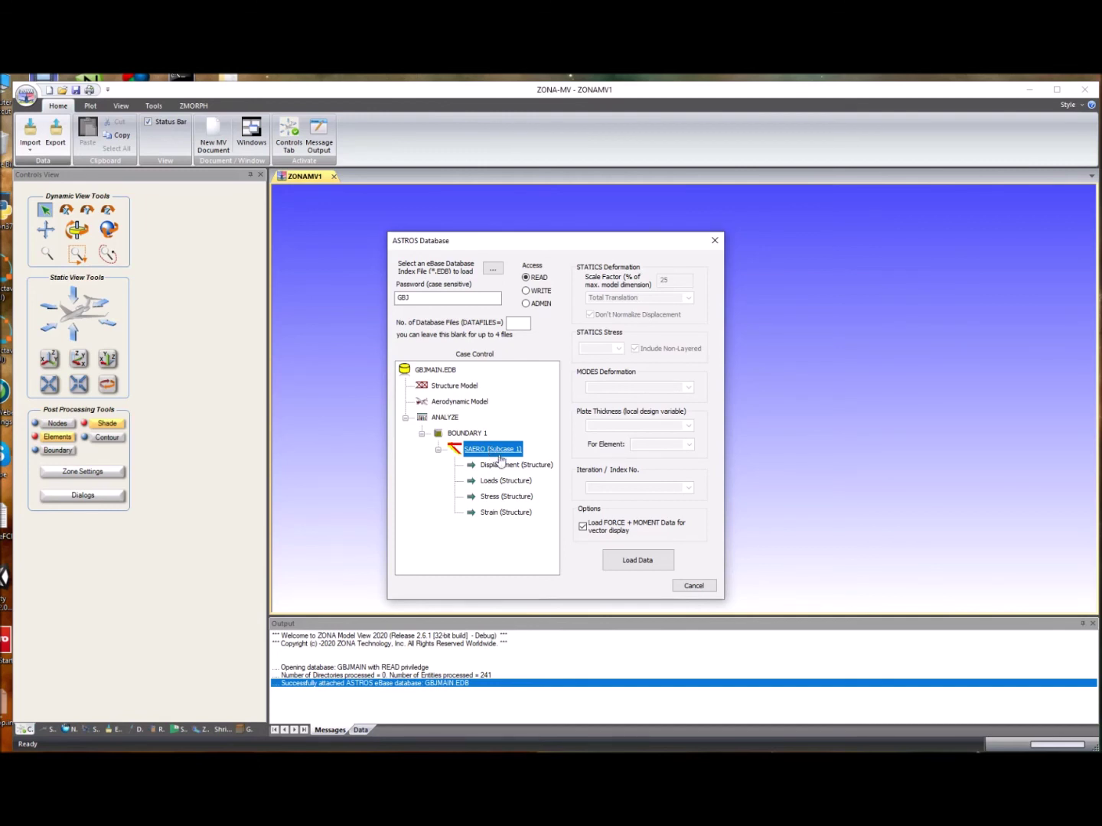
left_click(502, 466)
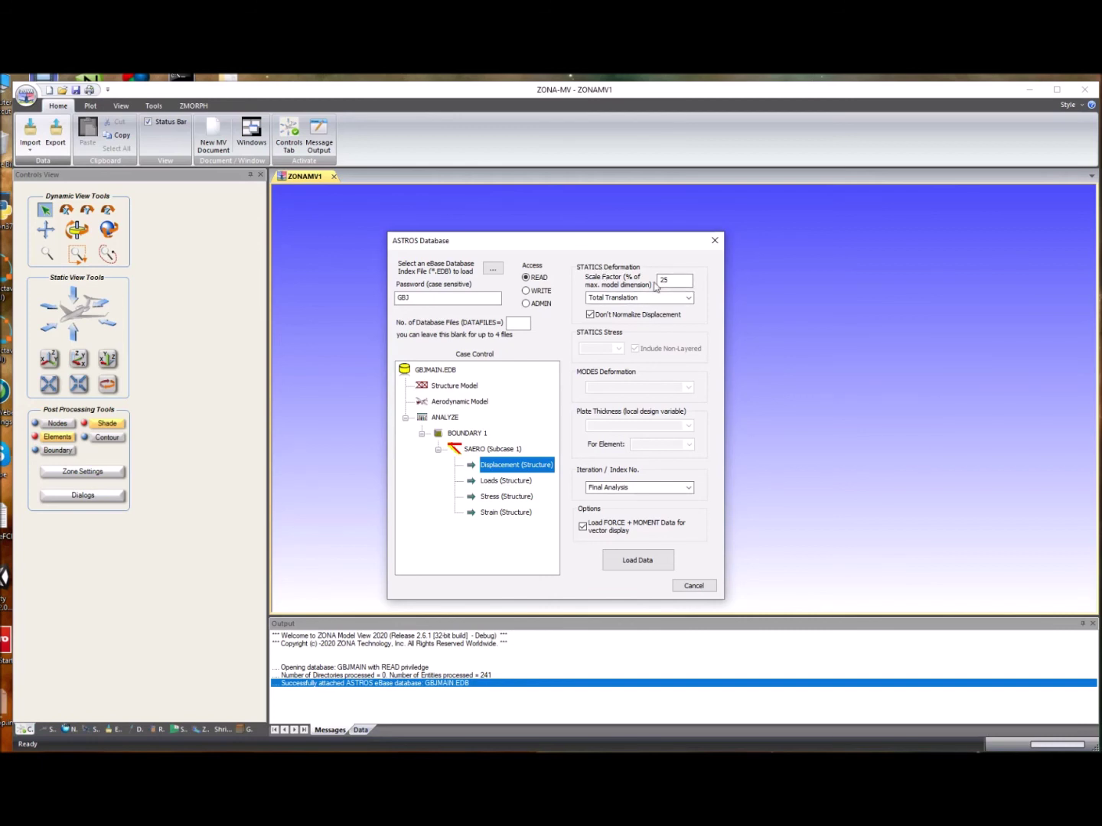
Step: Load the displacement as Total Translation for the Final Analysis, scale factor 25
double_click(671, 280)
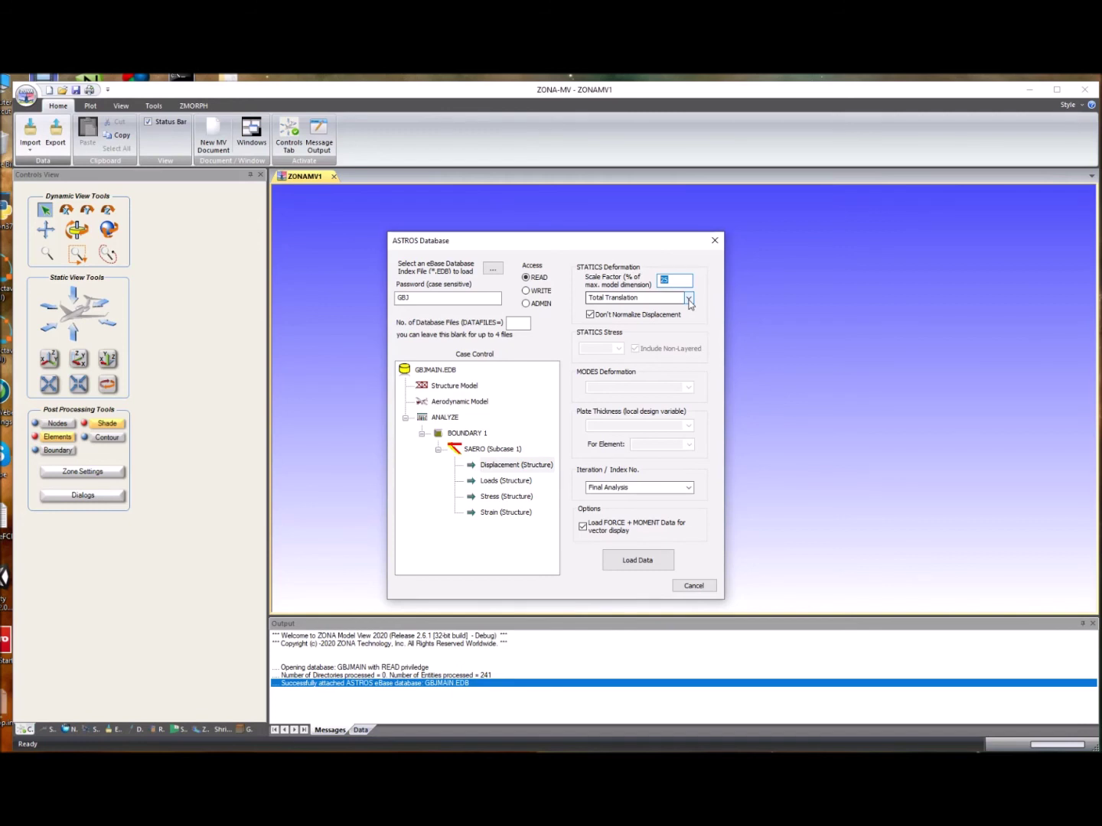
left_click(688, 299)
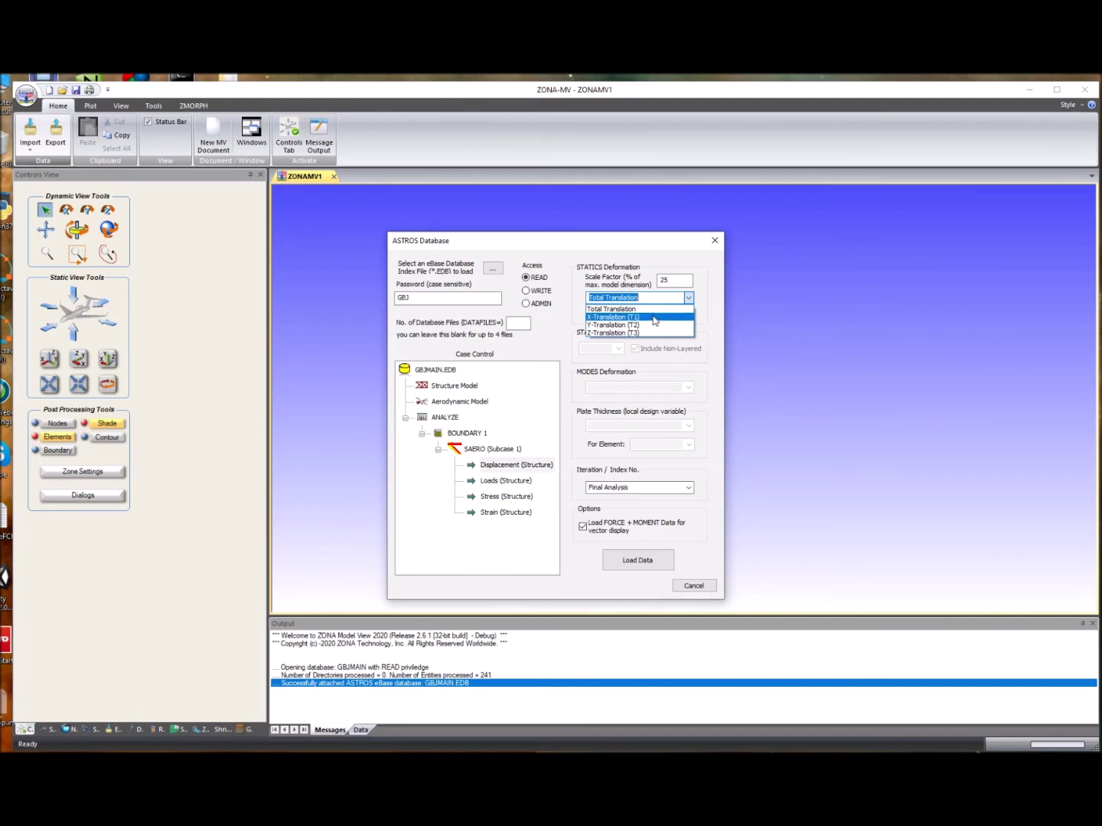
left_click(655, 309)
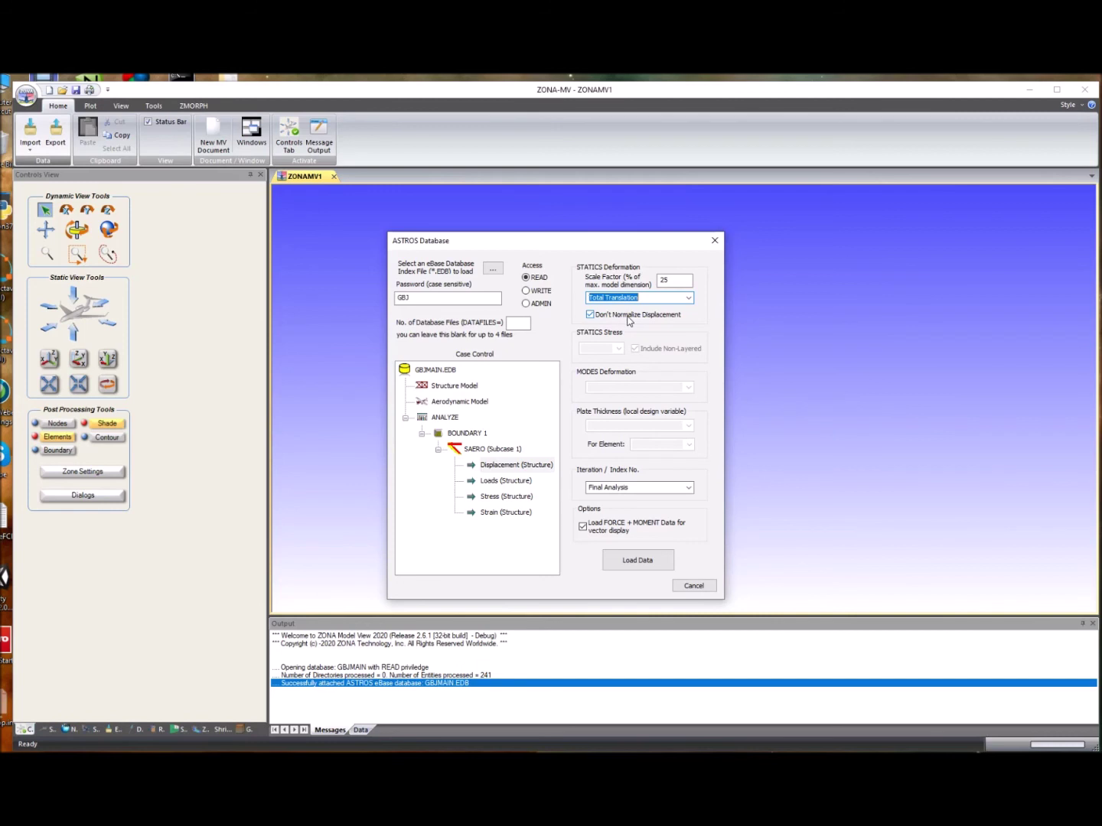
left_click(688, 487)
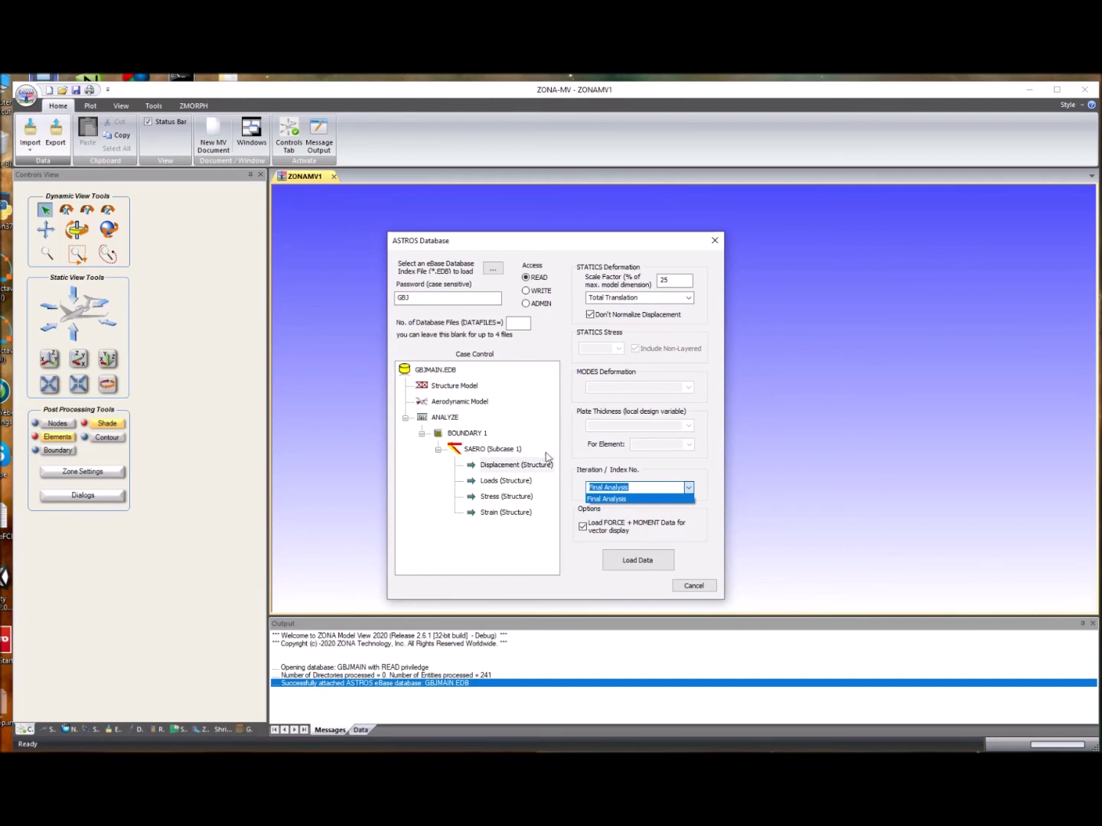
left_click(629, 499)
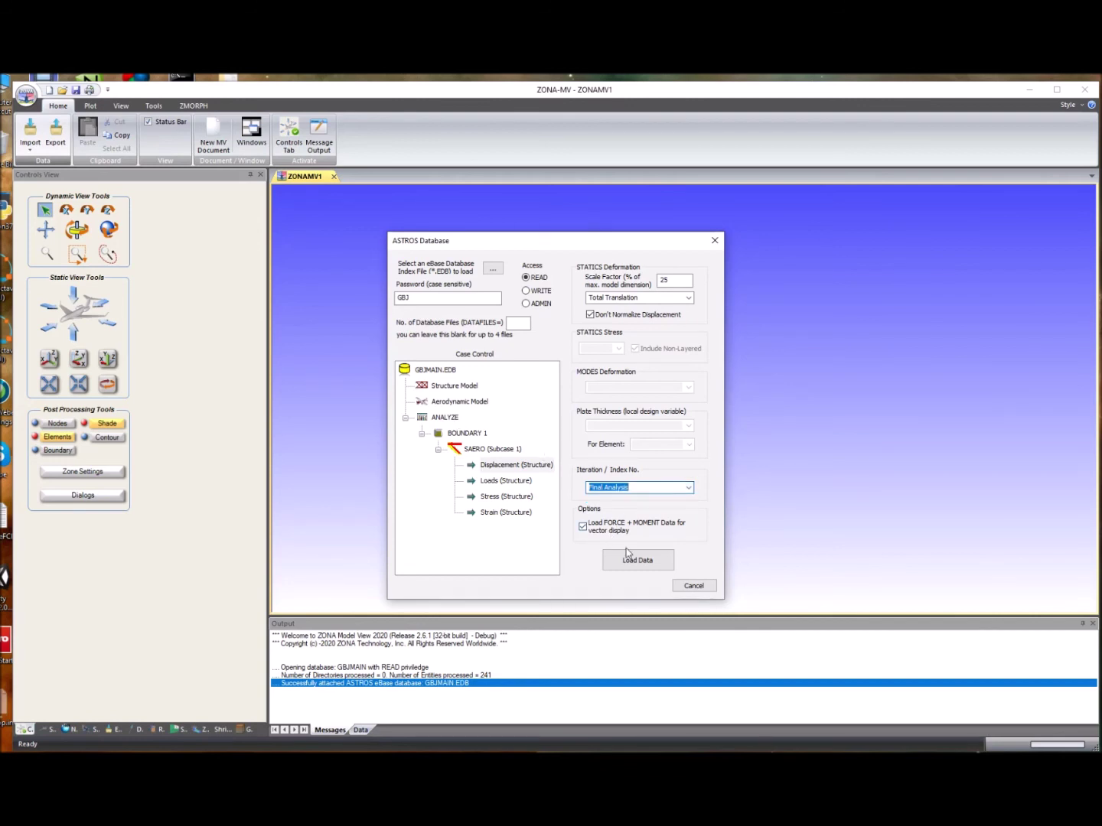
left_click(636, 559)
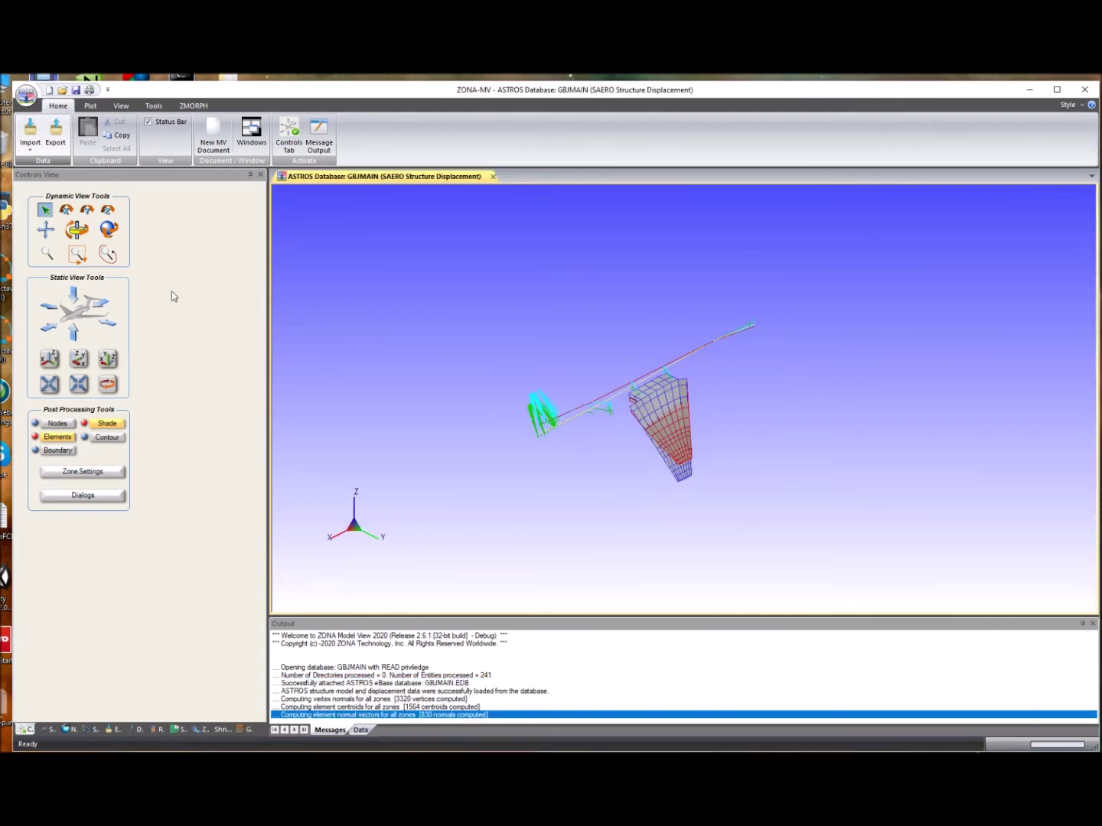
Step: Rotate and zoom the displaced model to an oblique top view, then open Zone Settings
left_click(108, 231)
left_click_drag(484, 393, 580, 473)
scroll(658, 442, "up", 4)
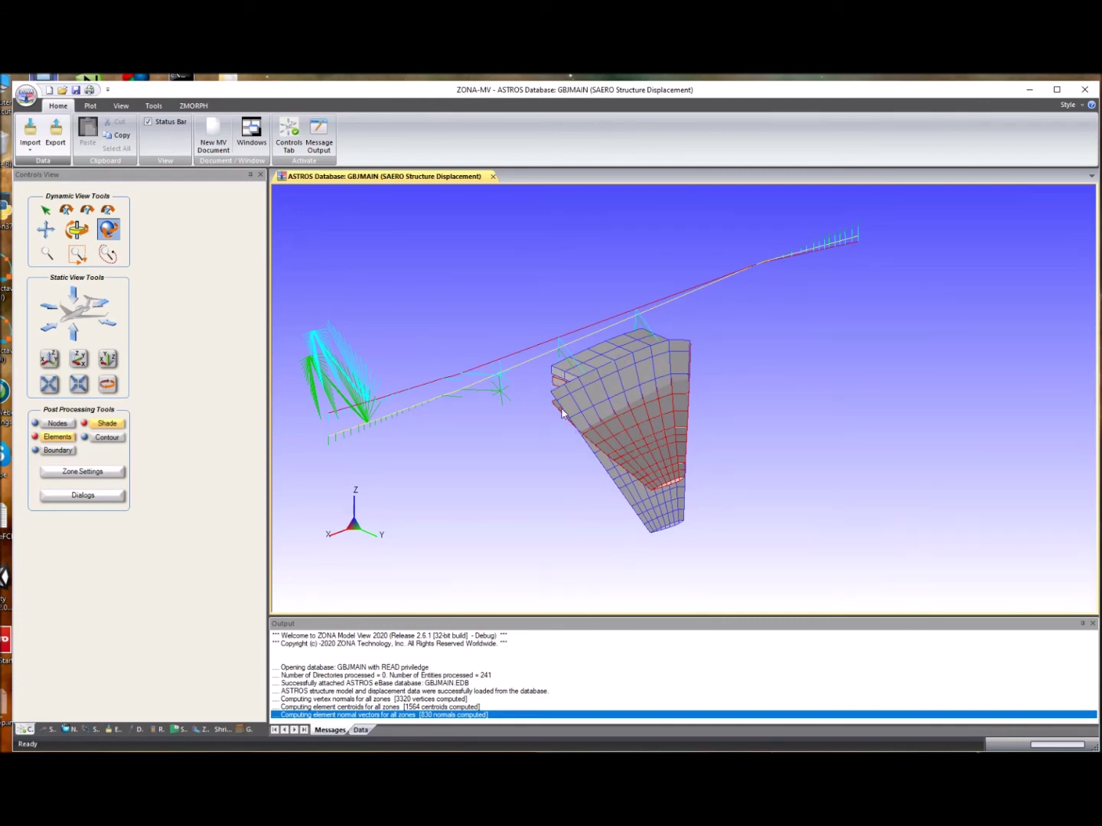
left_click_drag(582, 483, 662, 509)
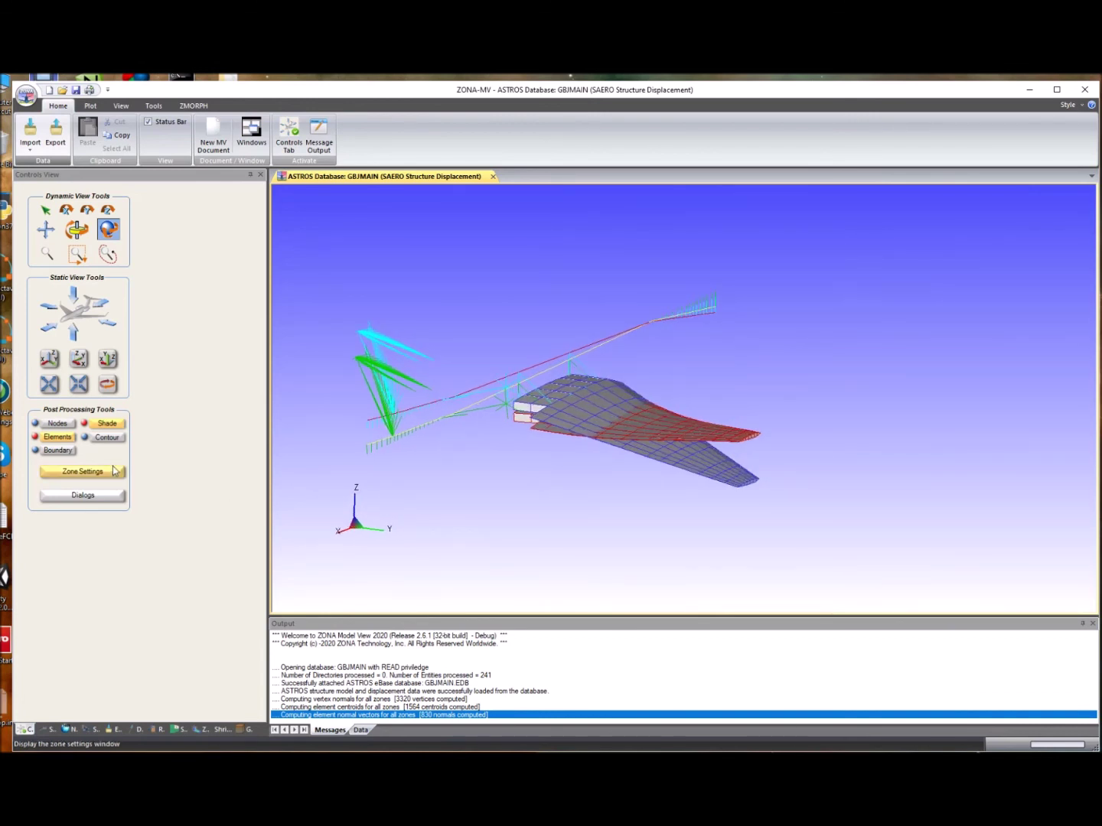
left_click(83, 471)
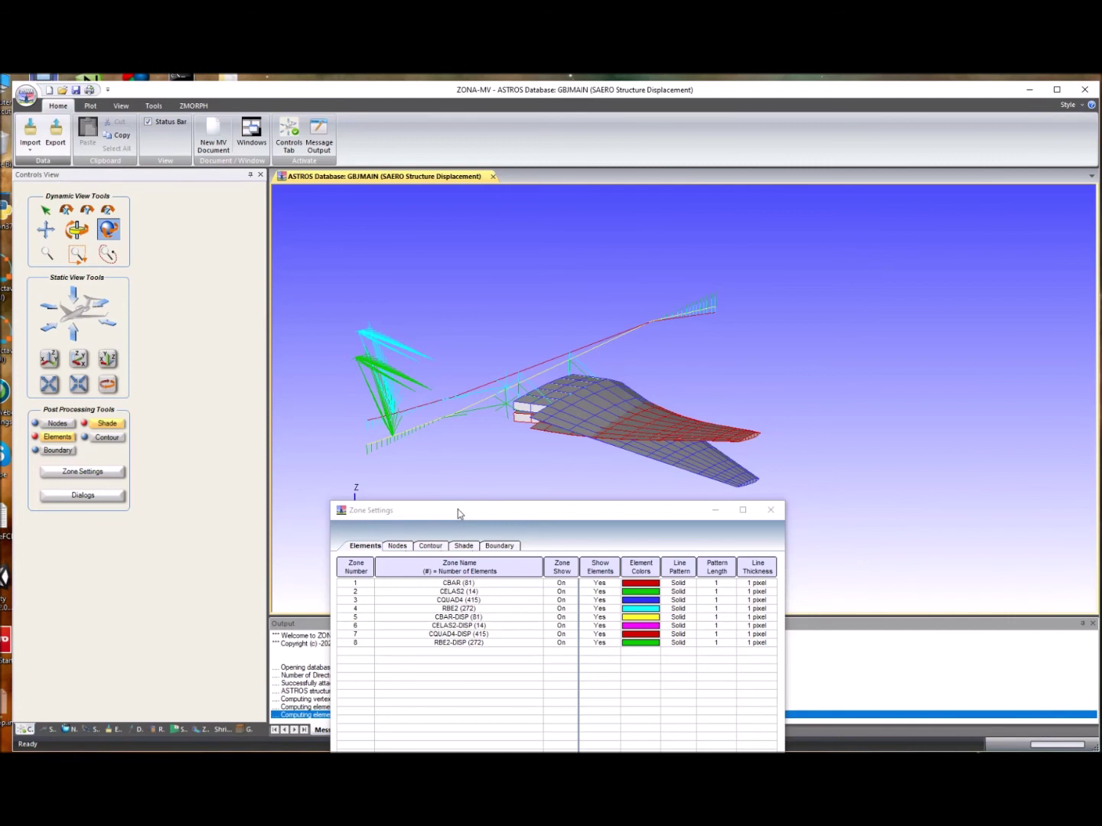
Step: Deactivate zones CBAR, CELAS2, CQUAD4 and RBE2 in Zone Settings so they are hidden
left_click(471, 594)
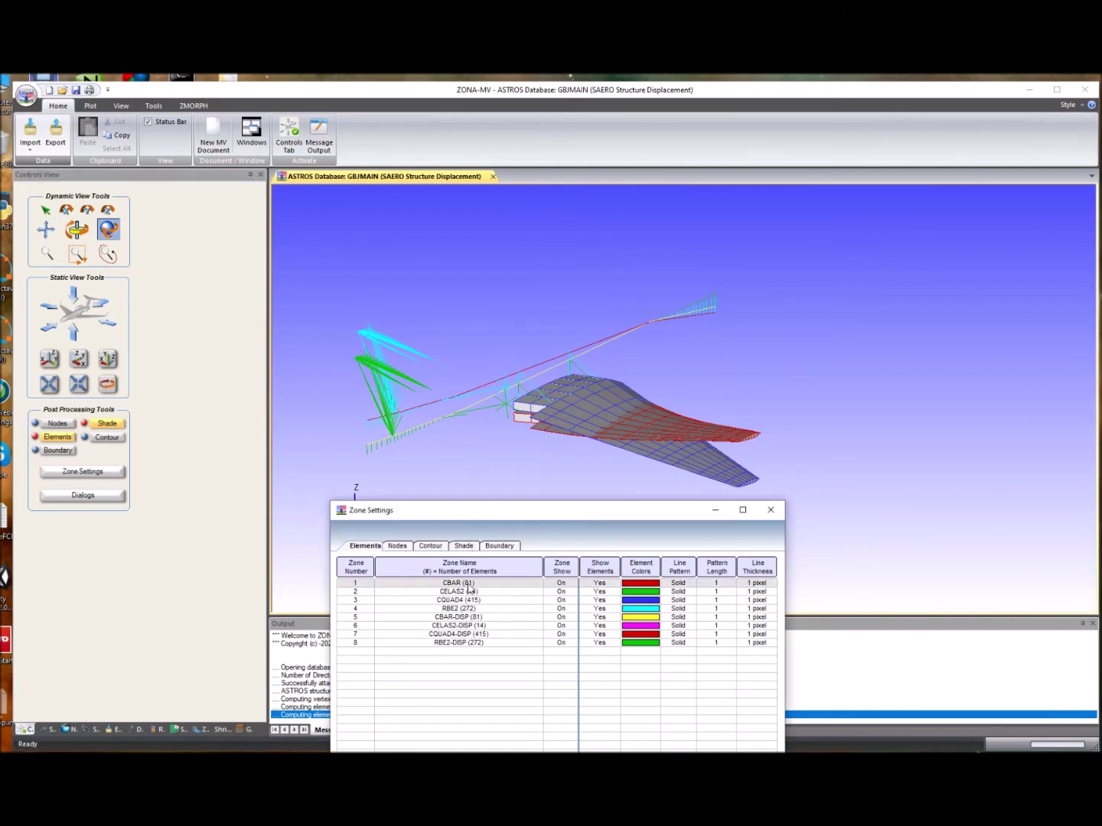
left_click(474, 609, "shift")
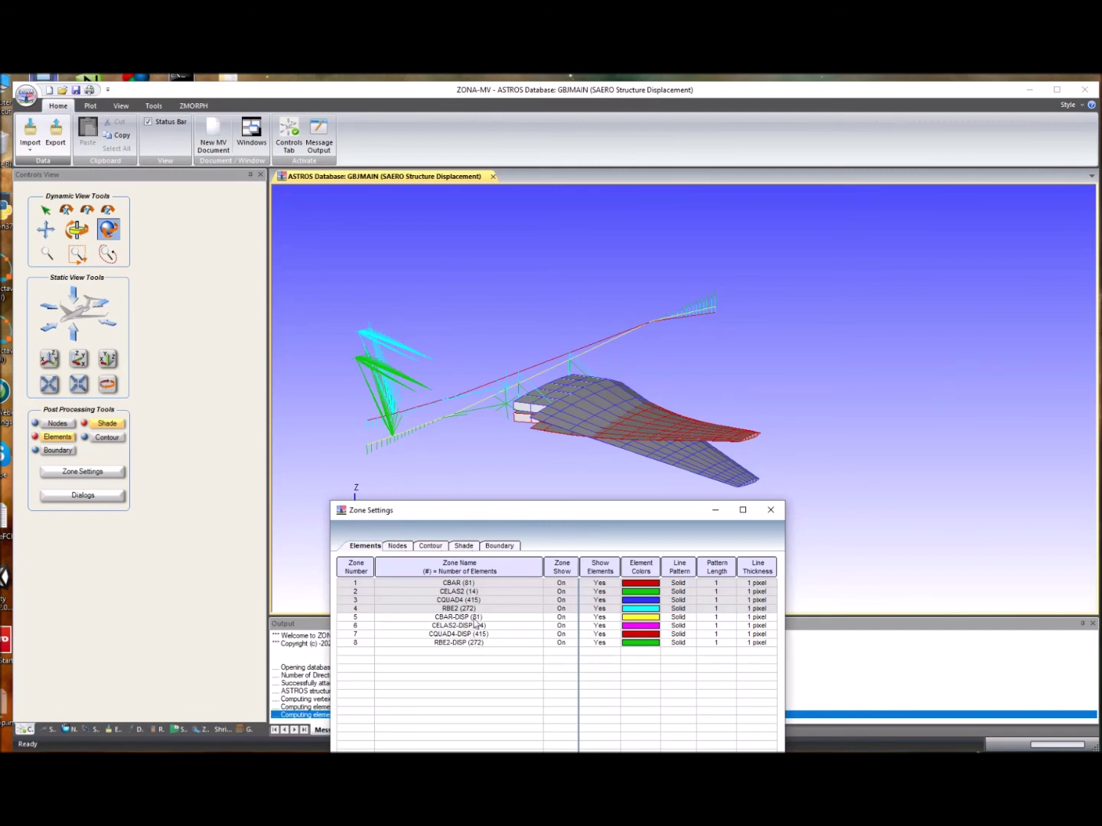
left_click(440, 617)
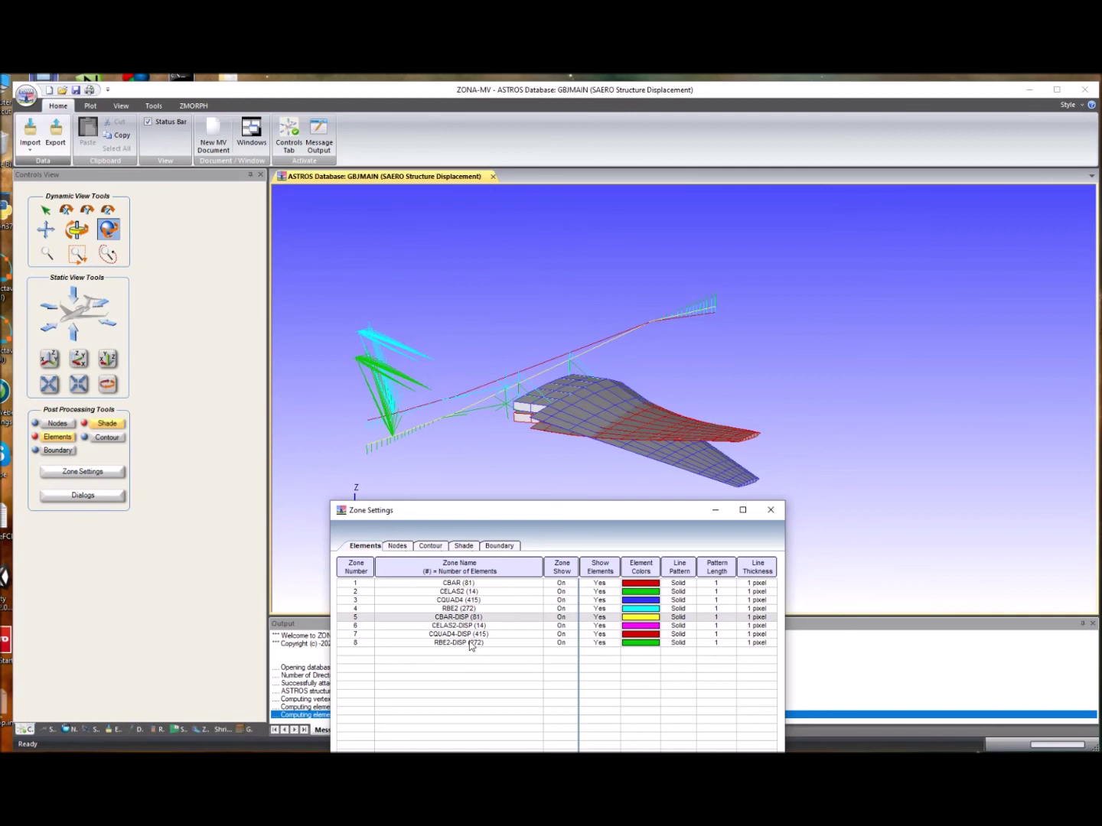
left_click(474, 585)
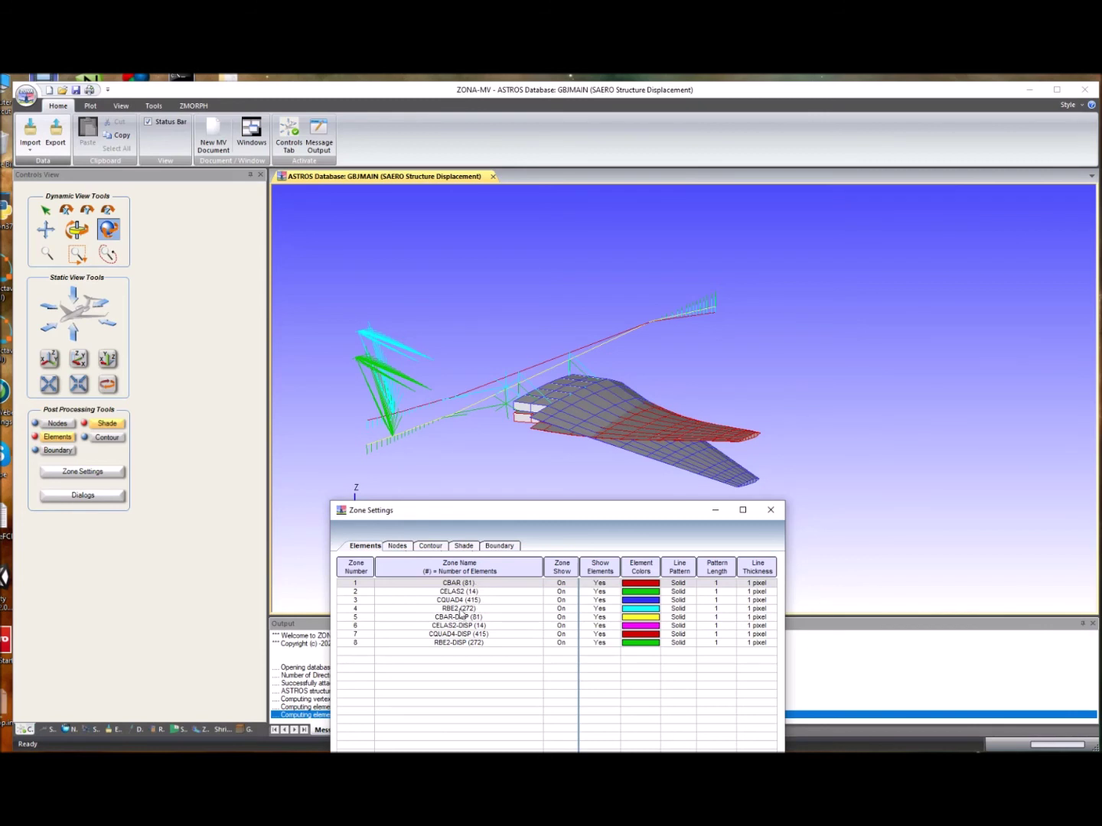
left_click(460, 609, "shift")
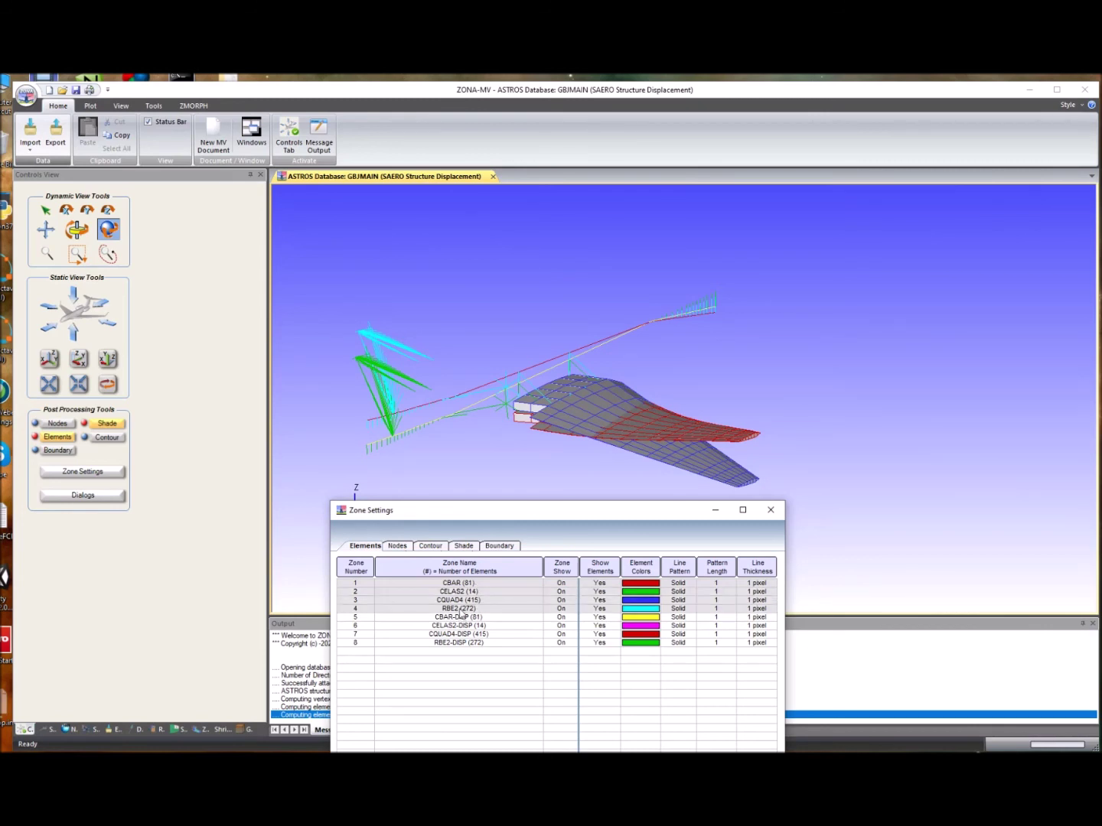
left_click(562, 567)
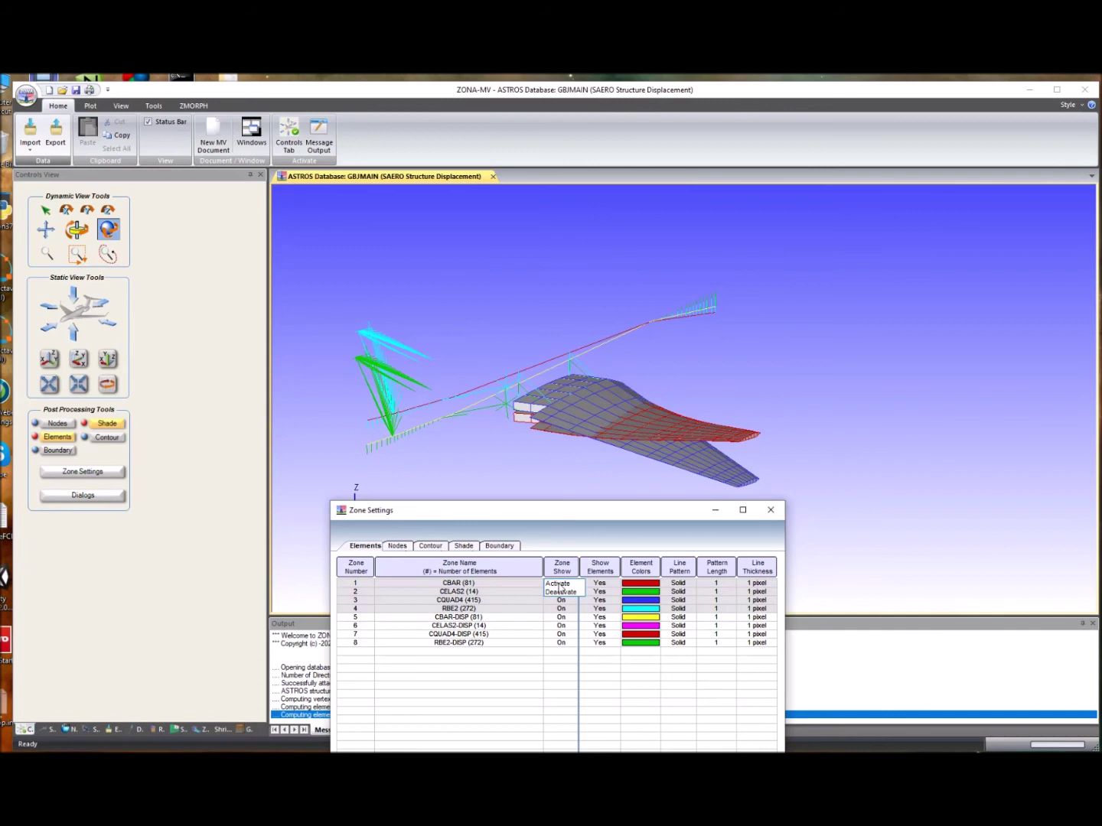
left_click(560, 592)
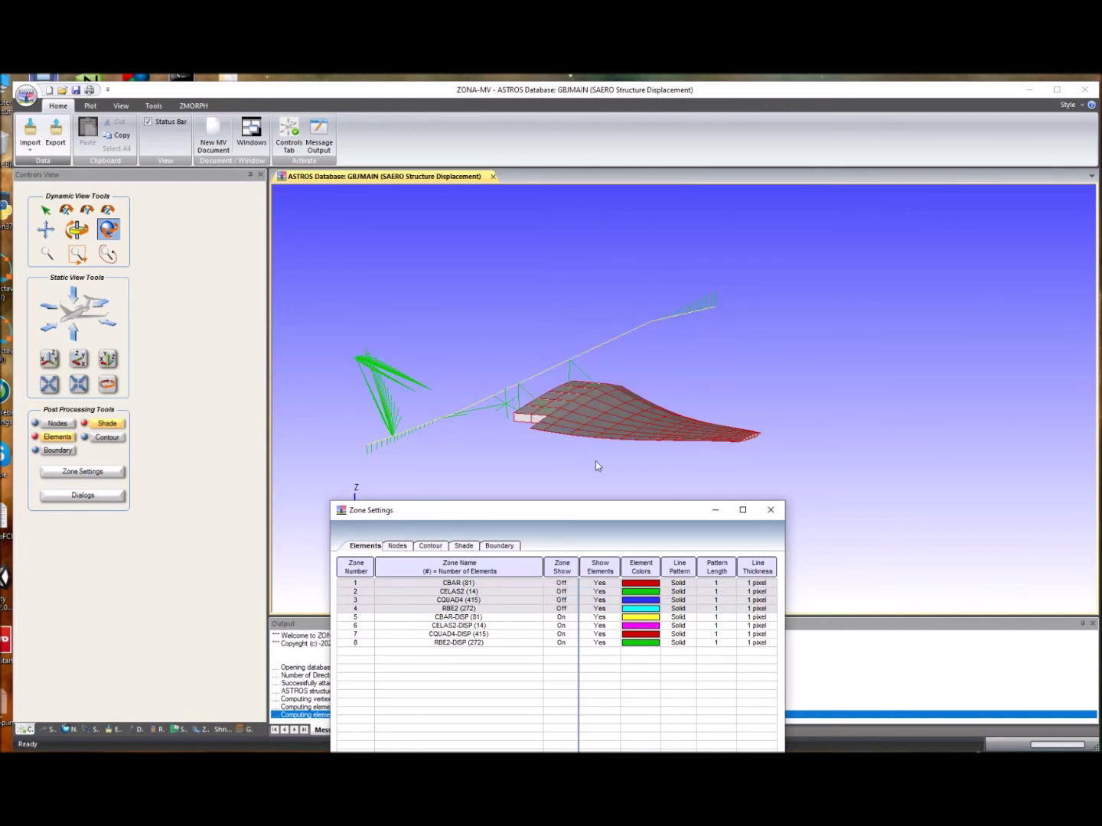
Step: Turn off element edges and orbit to view the smooth shaded displaced wing
left_click(770, 511)
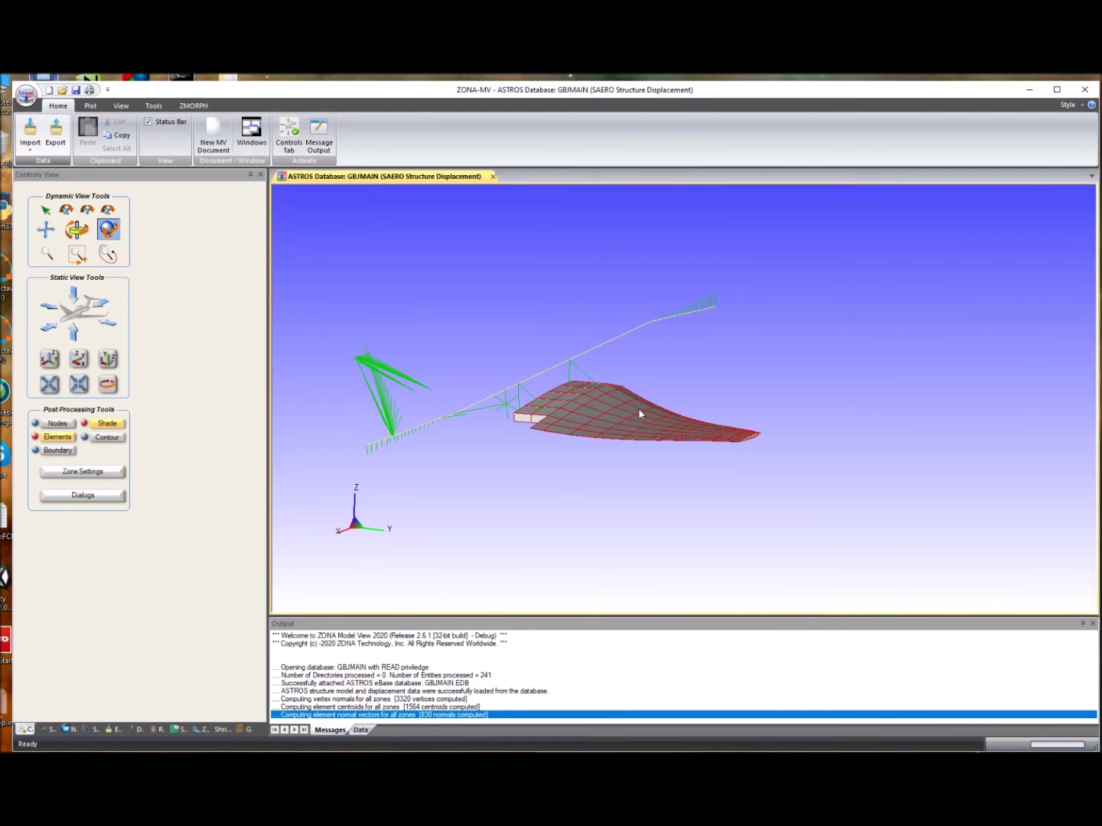
left_click(59, 437)
mouse_move(448, 361)
left_mouse_down()
mouse_move(504, 464)
mouse_move(480, 445)
mouse_move(521, 464)
mouse_move(533, 452)
left_mouse_up()
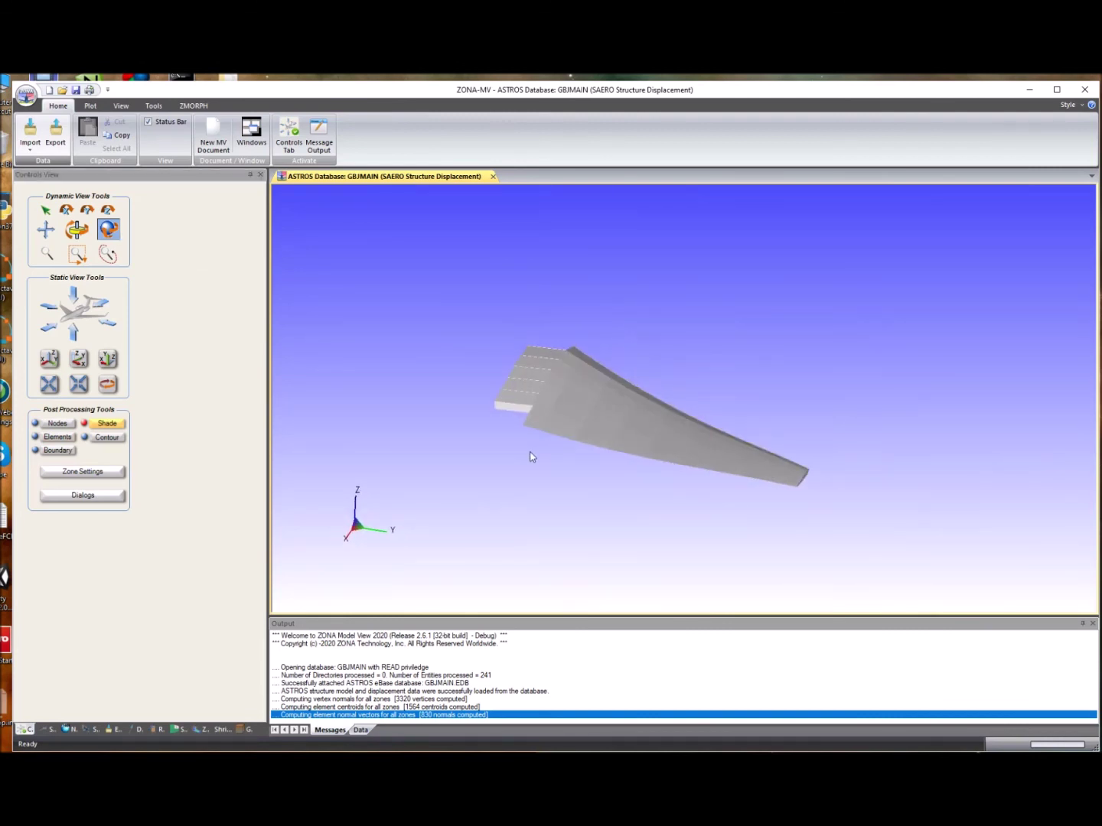